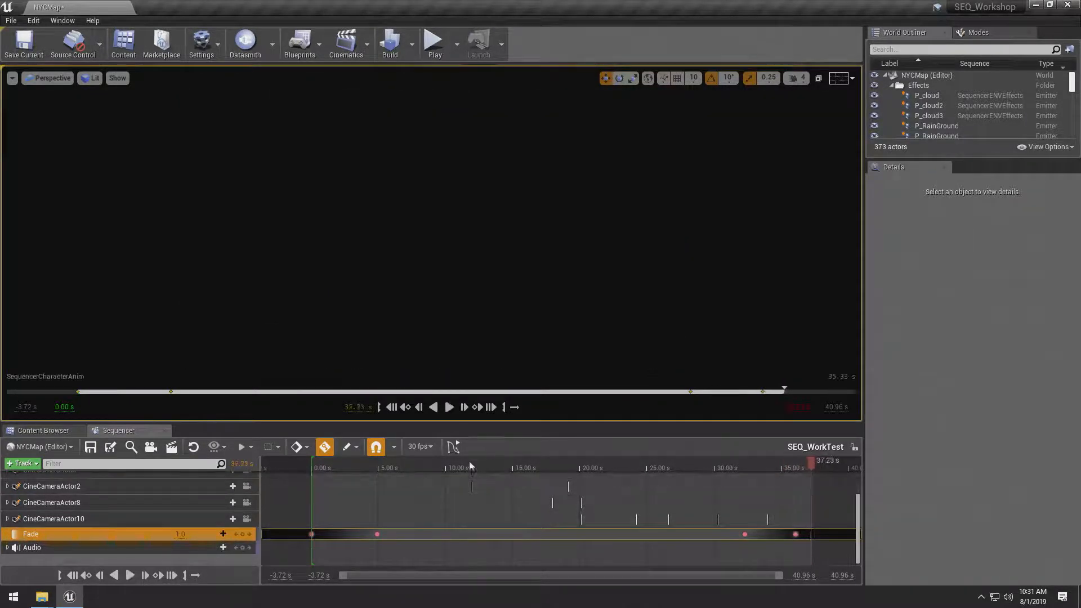
Move the playhead to about 19.27 s and release the viewport from the Camera Cuts track to view the street freely.
drag(481, 468, 570, 468)
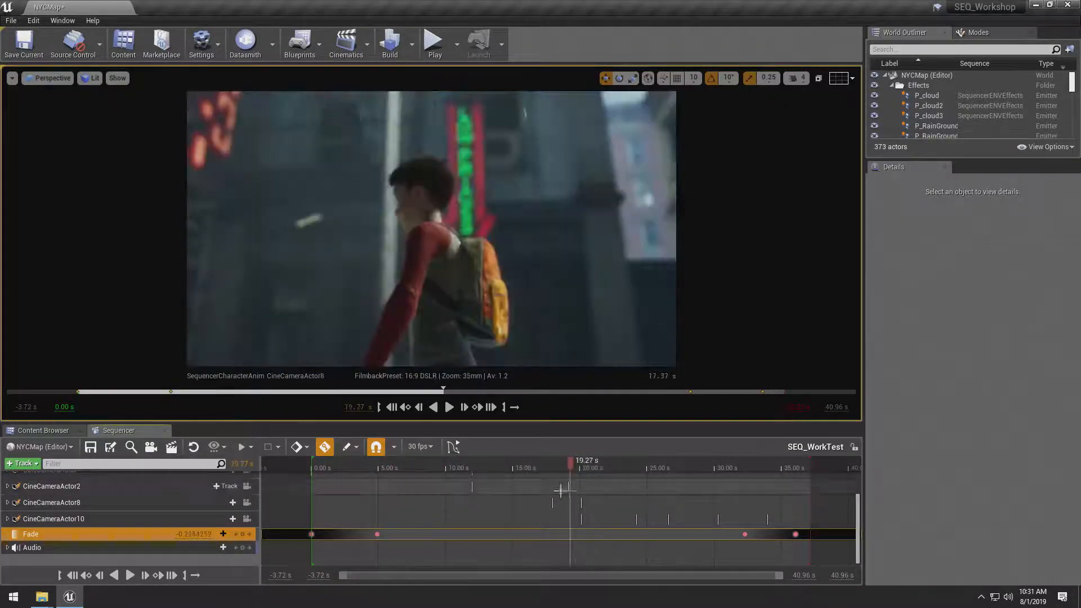
scroll(243, 493, up, 3)
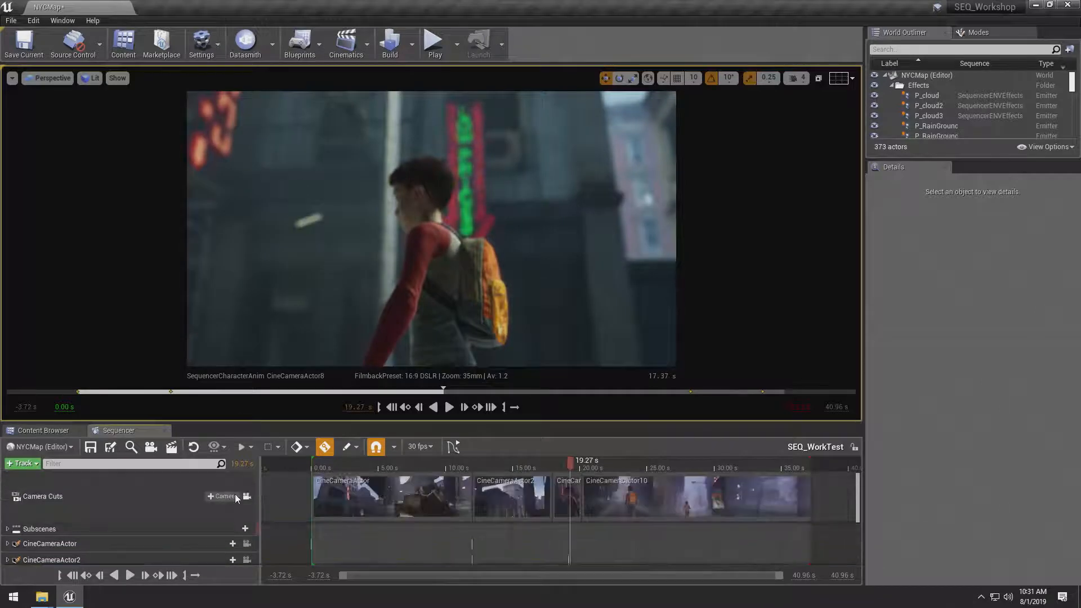
click(247, 496)
right_drag(431, 228, 360, 217)
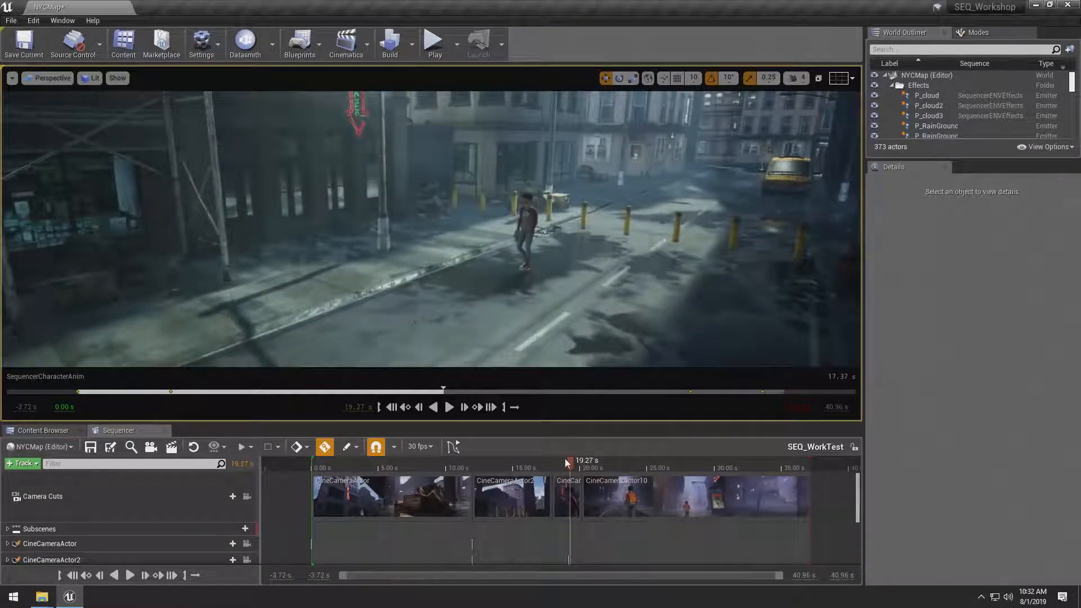
Scrub through the CineCameraActor10 shot to about 27.93 s while watching the boy's movement from a free viewpoint.
drag(566, 457, 596, 449)
right_drag(574, 326, 417, 298)
scroll(574, 326, down, 4)
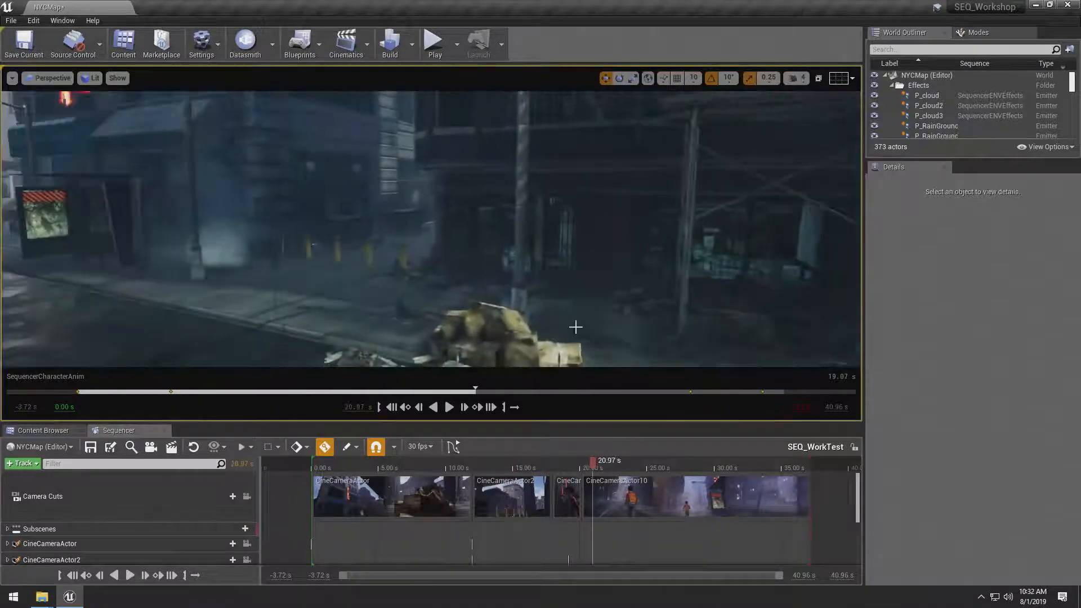
drag(593, 459, 635, 459)
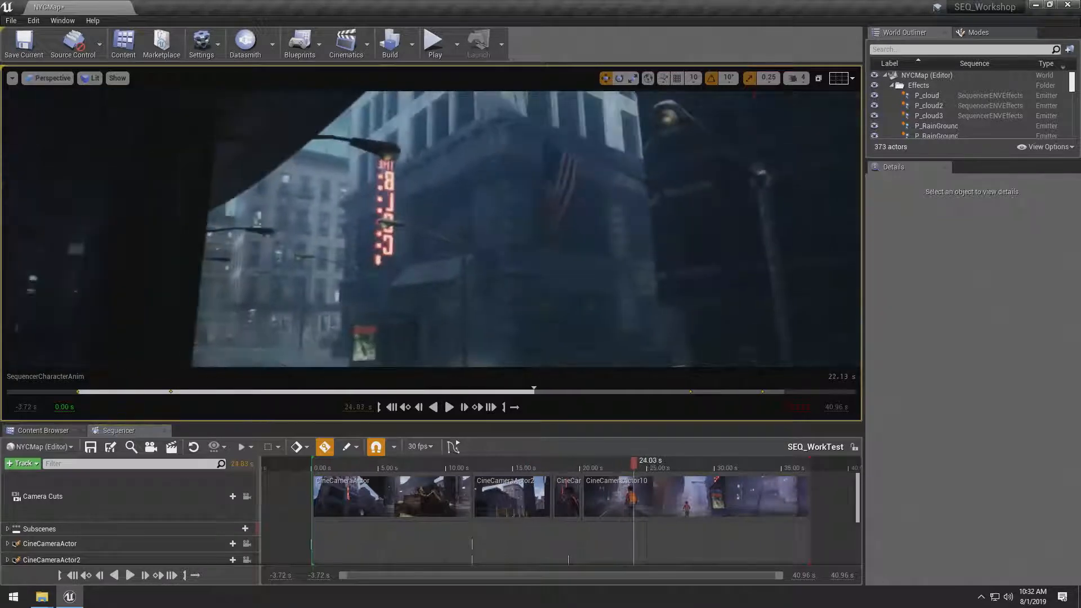
drag(638, 469, 723, 467)
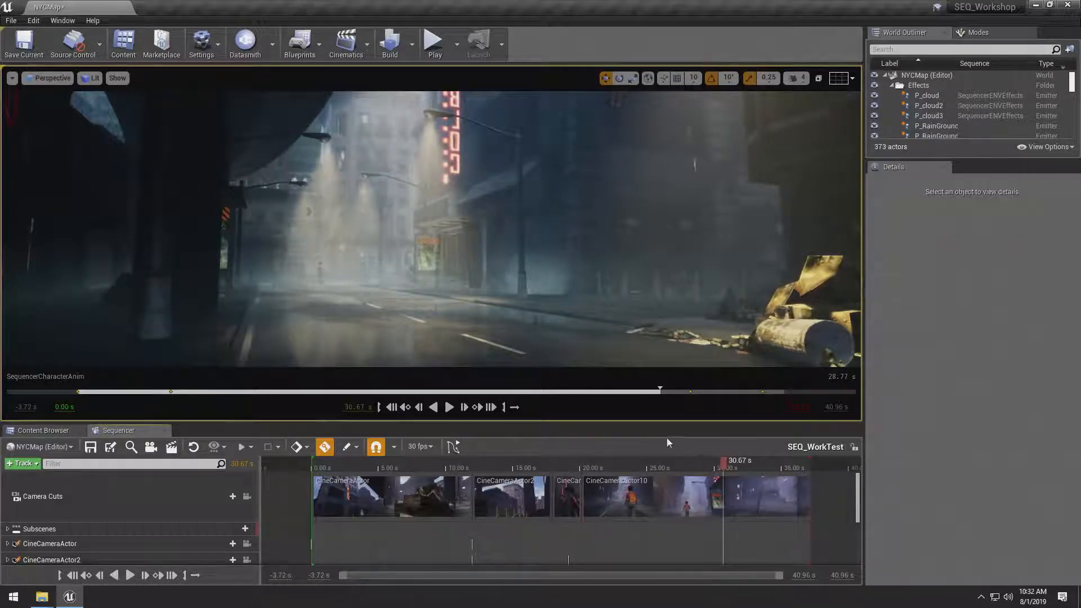
drag(739, 464, 687, 461)
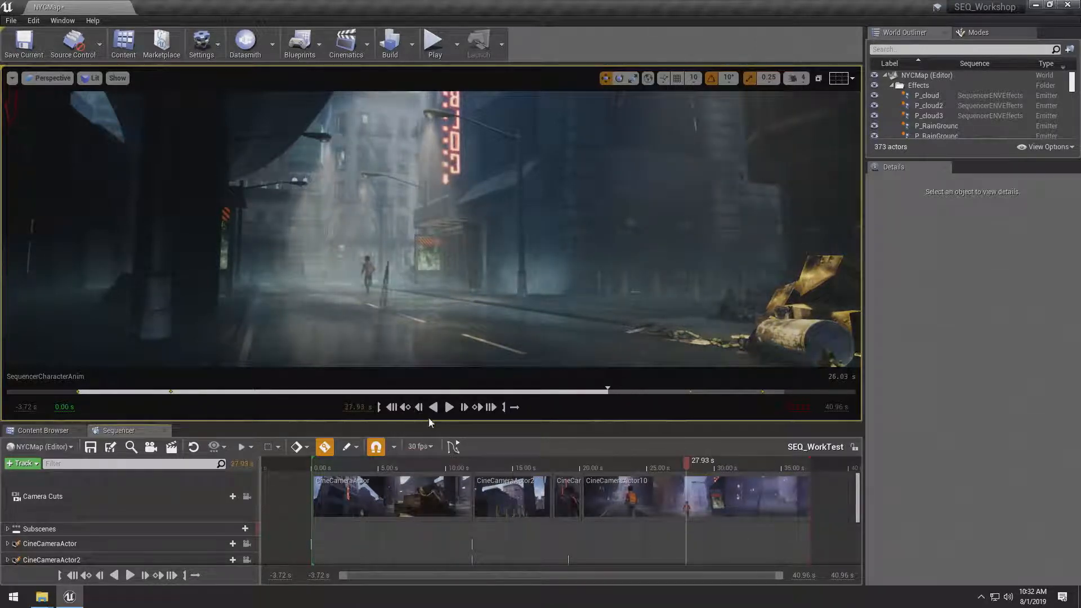
Make the Sequencer panel taller, then undock it into an enlarged floating window over the viewport.
drag(429, 423, 425, 363)
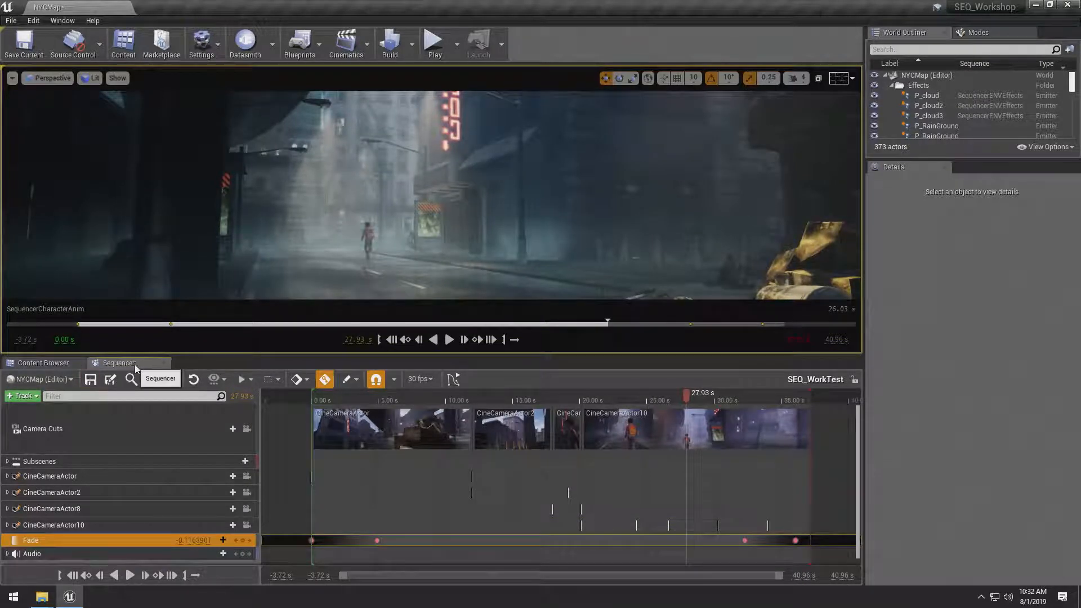
drag(135, 366, 300, 326)
drag(533, 351, 376, 170)
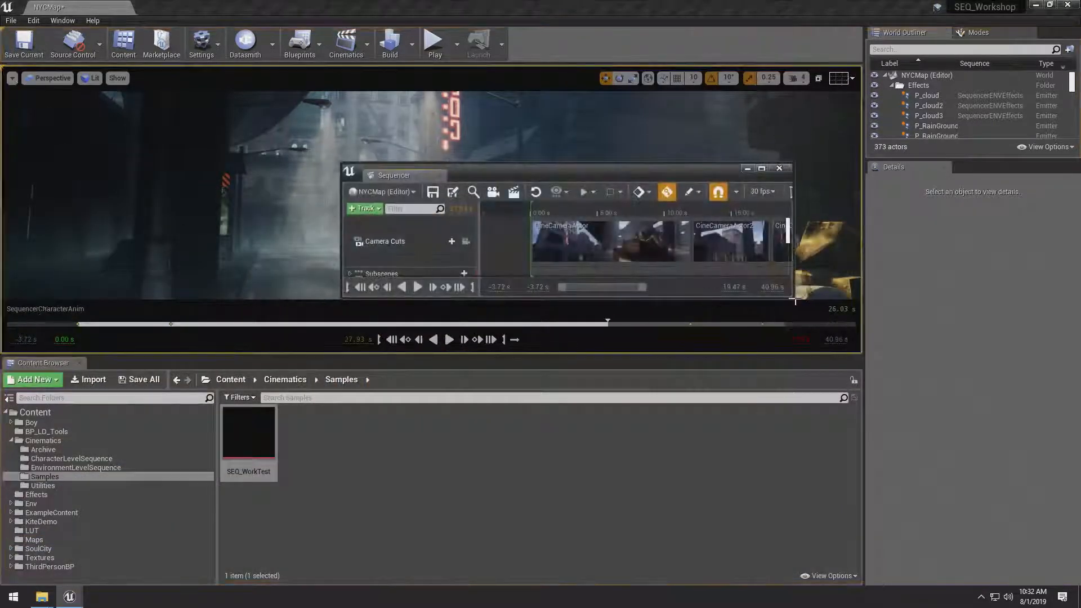
drag(792, 295, 1027, 522)
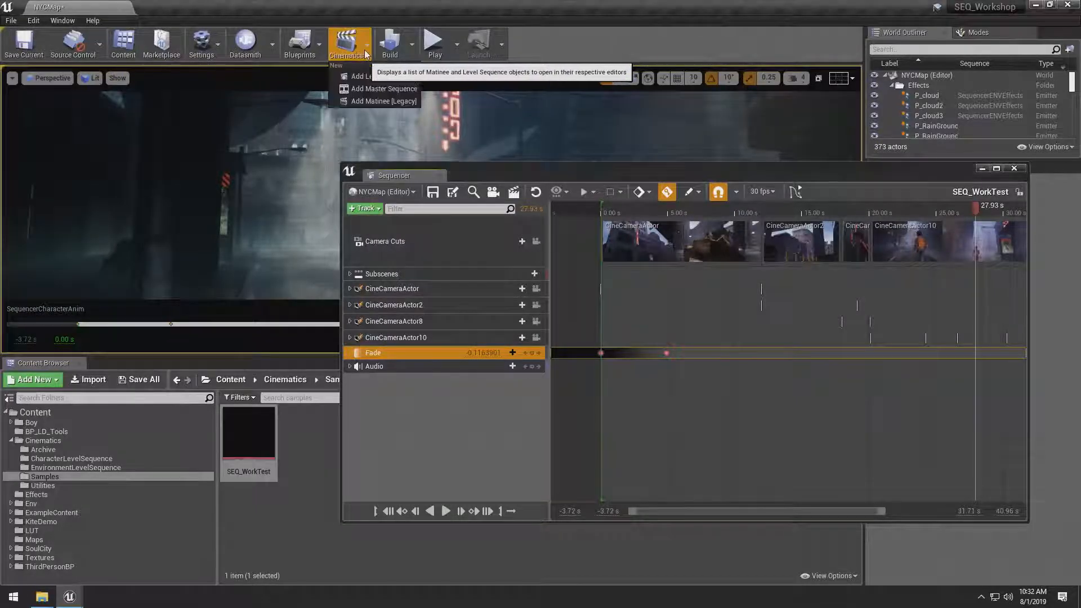
Examine the Cinematics options and the Content Browser's Animation asset types for creating a Level Sequence.
click(358, 54)
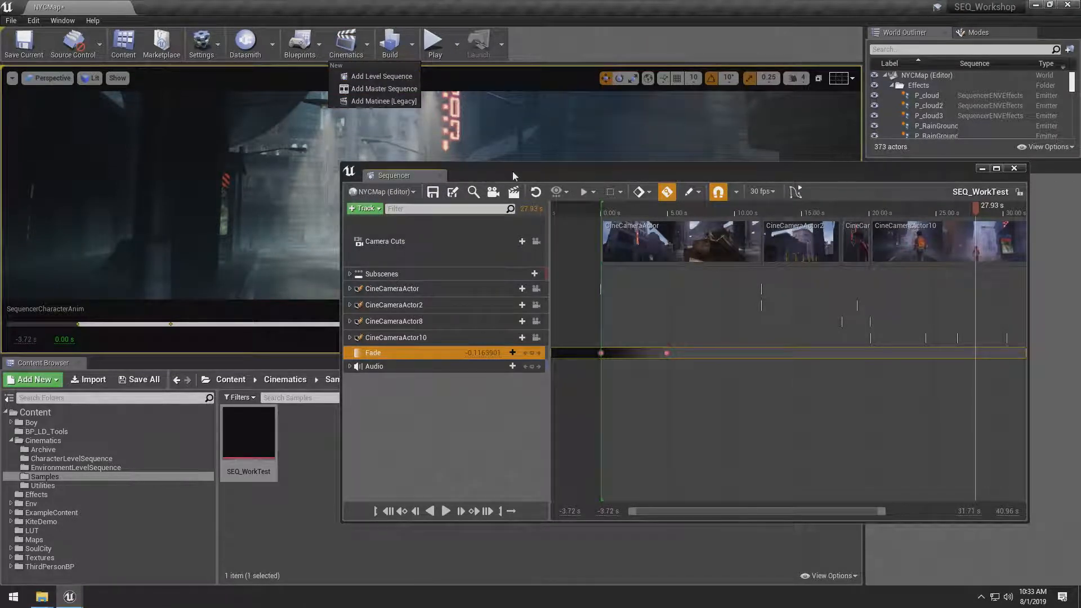
drag(514, 176, 489, 191)
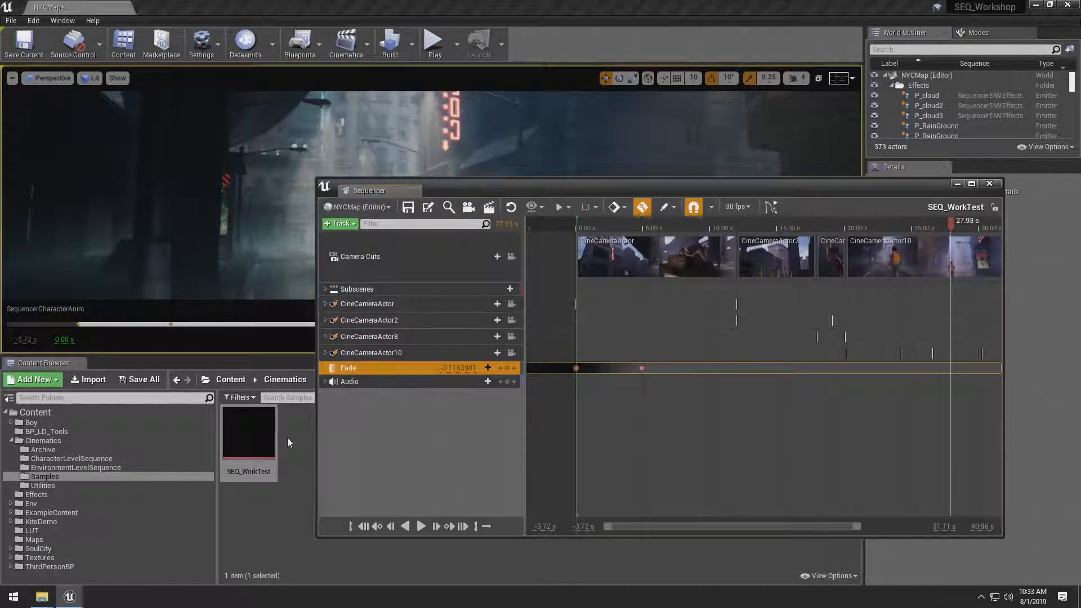
right_click(259, 518)
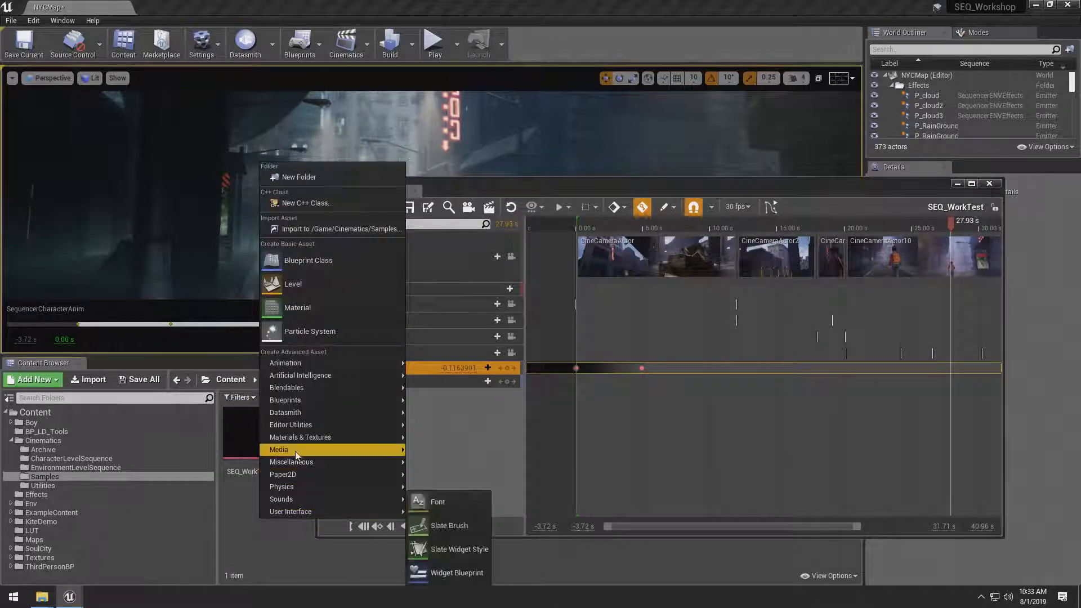
mouse_move(312, 365)
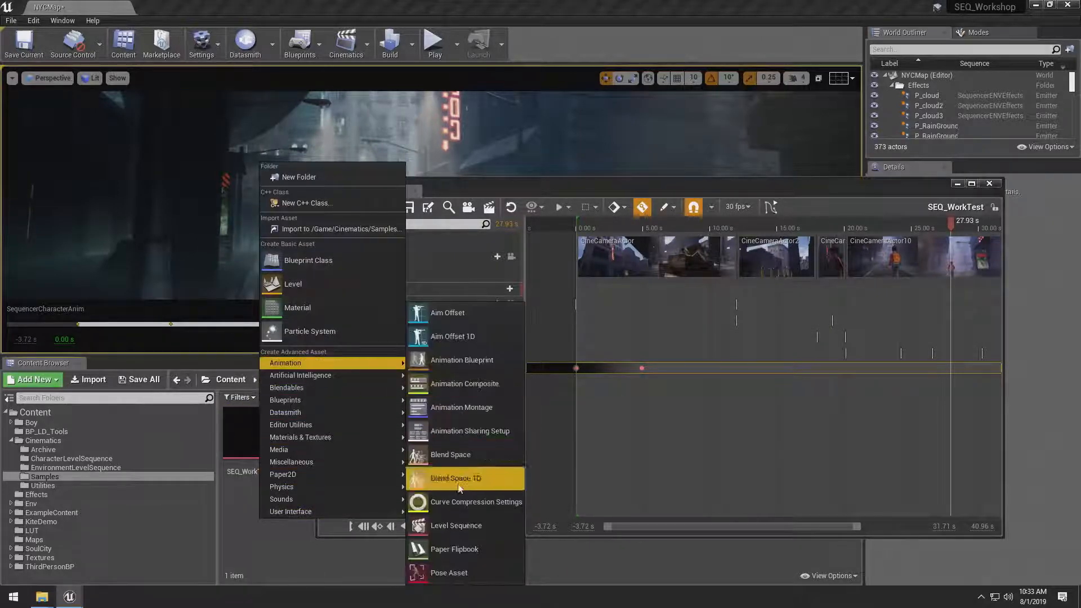
click(536, 560)
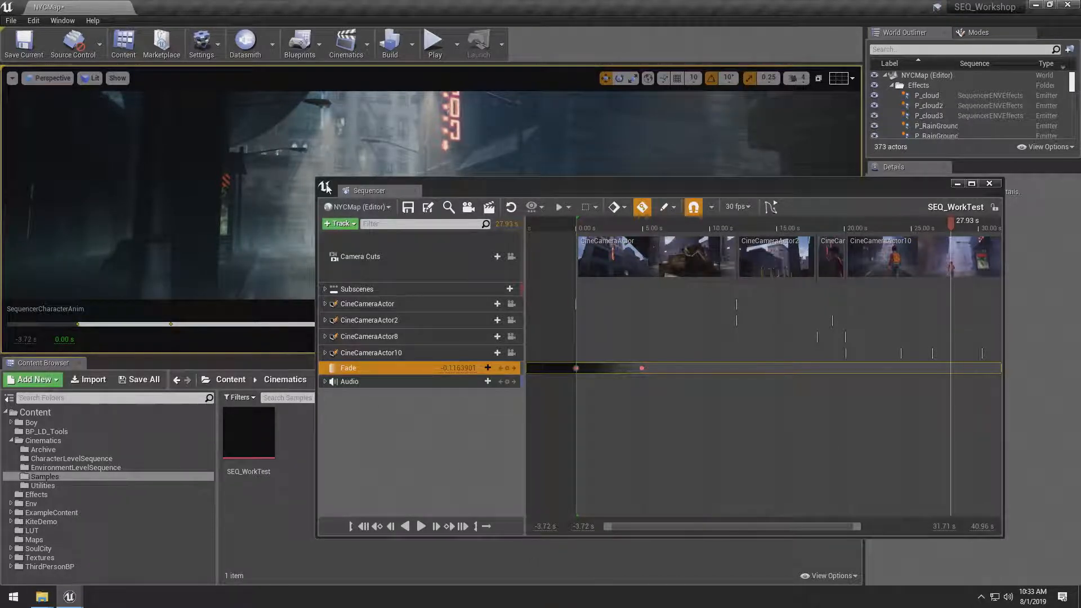
Dock the Sequencer back beside the Content Browser and deactivate the Fade track, checking the opening shot by scrubbing.
drag(376, 197, 177, 369)
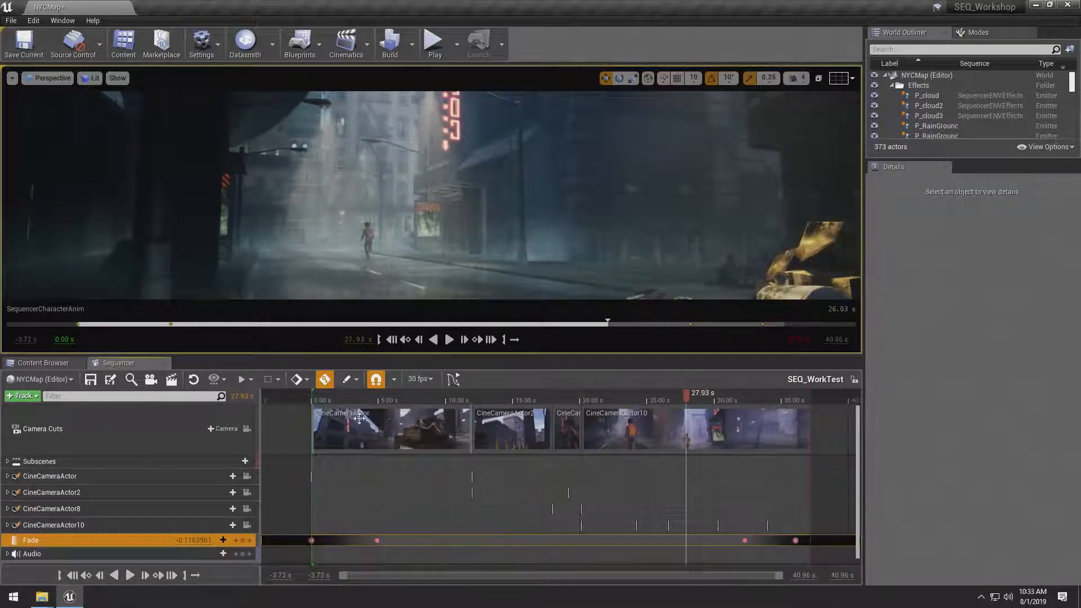
drag(333, 397, 361, 407)
scroll(158, 473, down, 1)
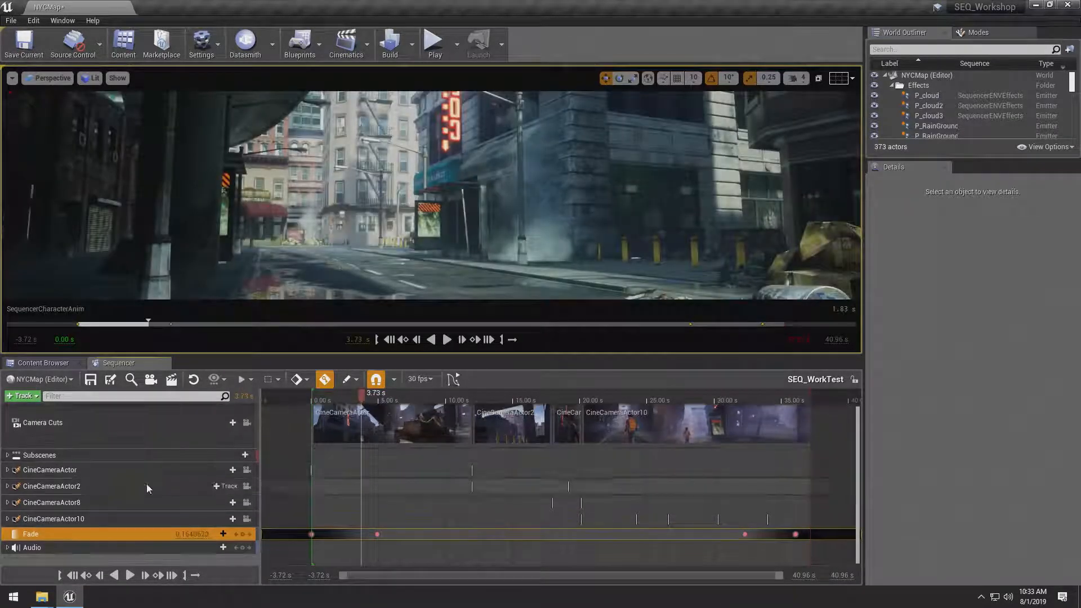
right_click(47, 535)
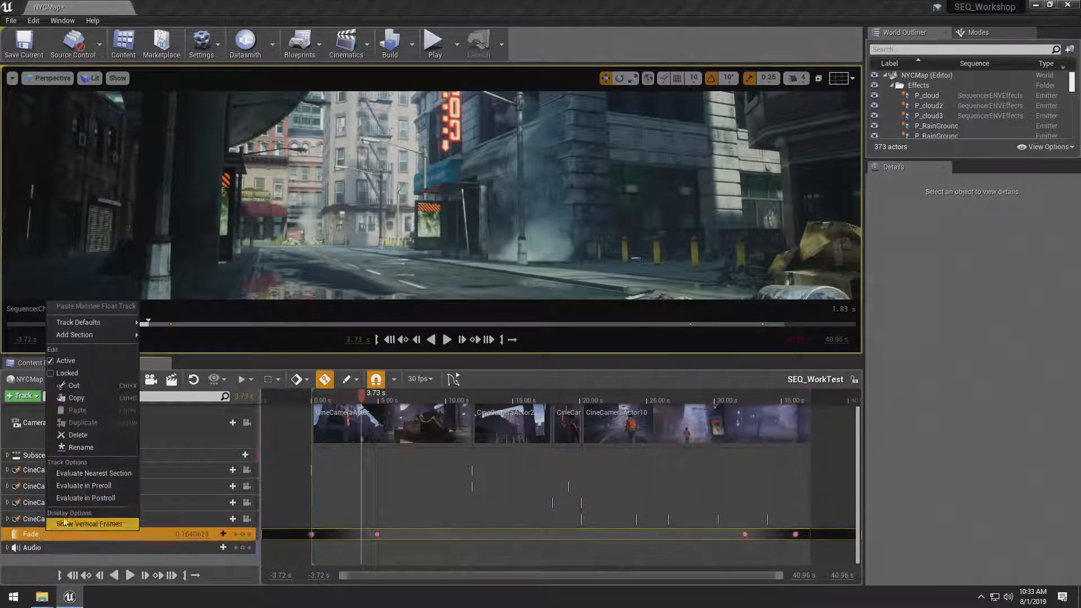
click(70, 364)
drag(325, 394, 397, 397)
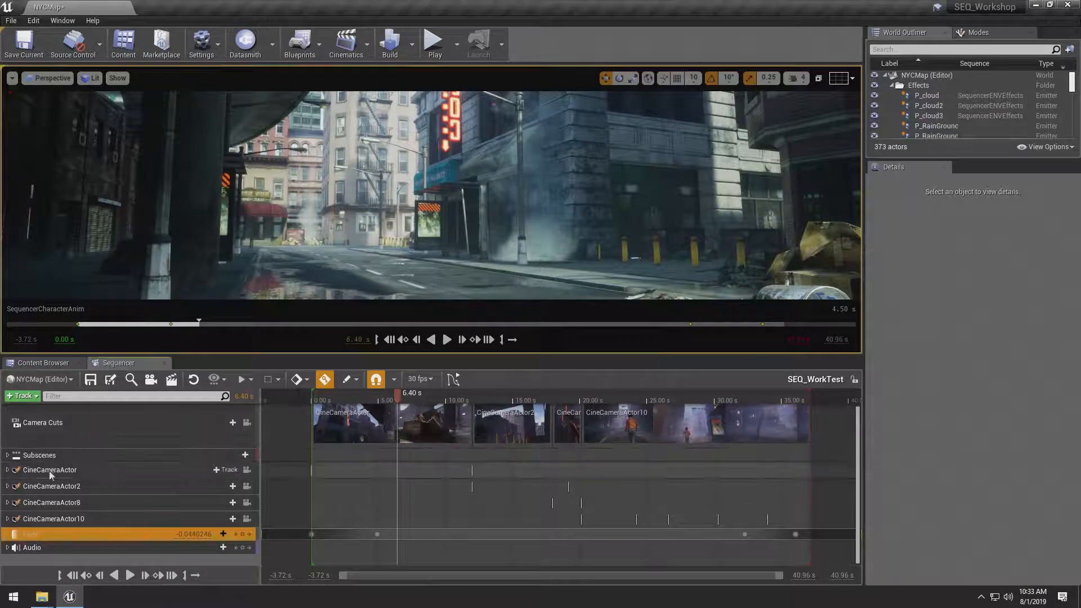
Return the playhead to 0.00 s and open the SequencerCharacterAnim subscene, fitting its whole range in the timeline.
drag(386, 397, 310, 398)
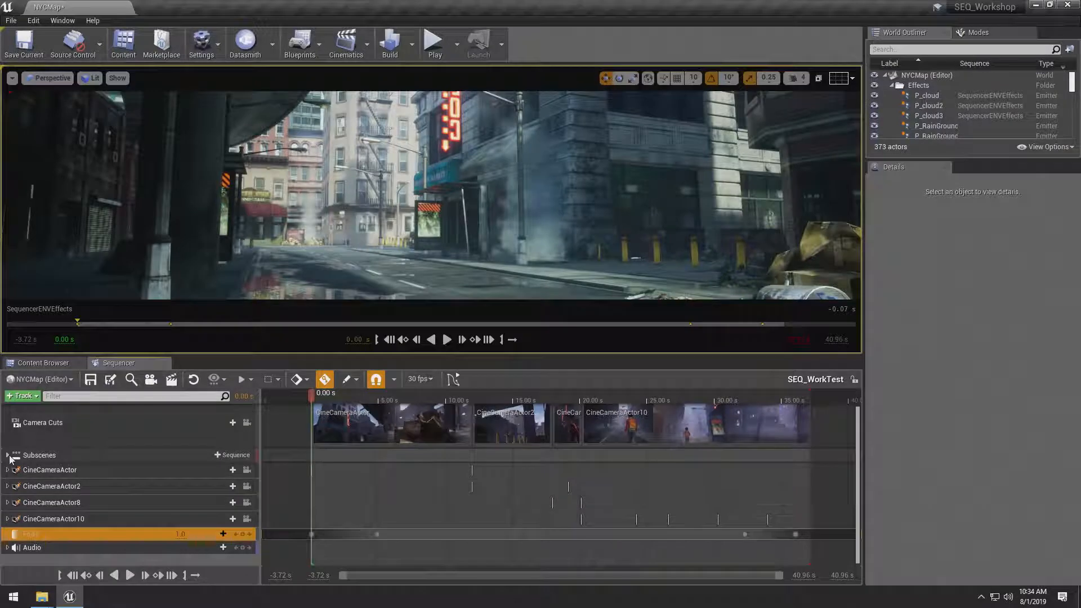
click(8, 455)
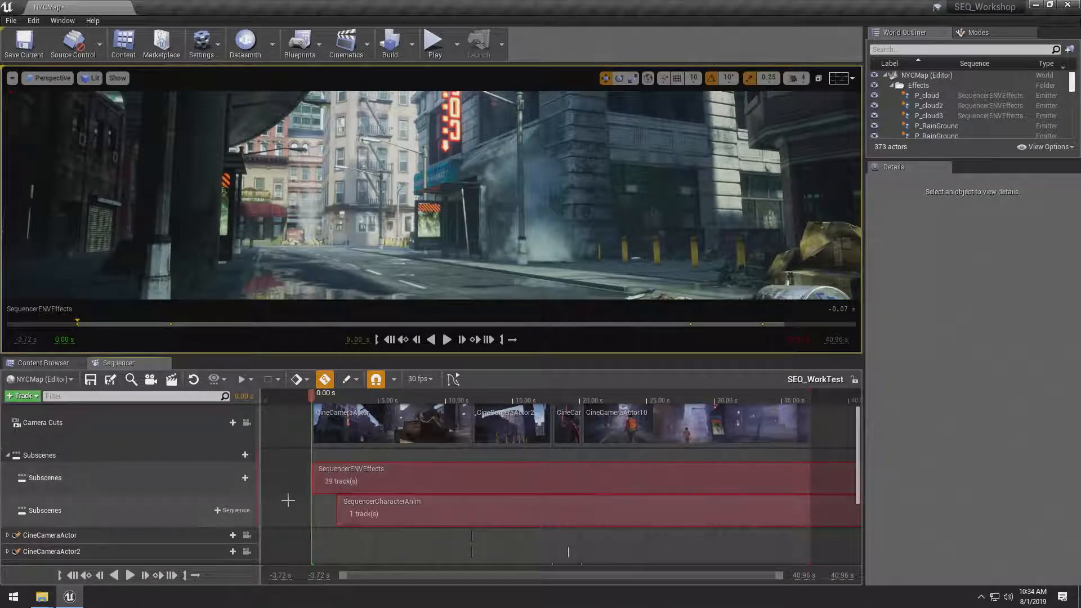
double_click(429, 514)
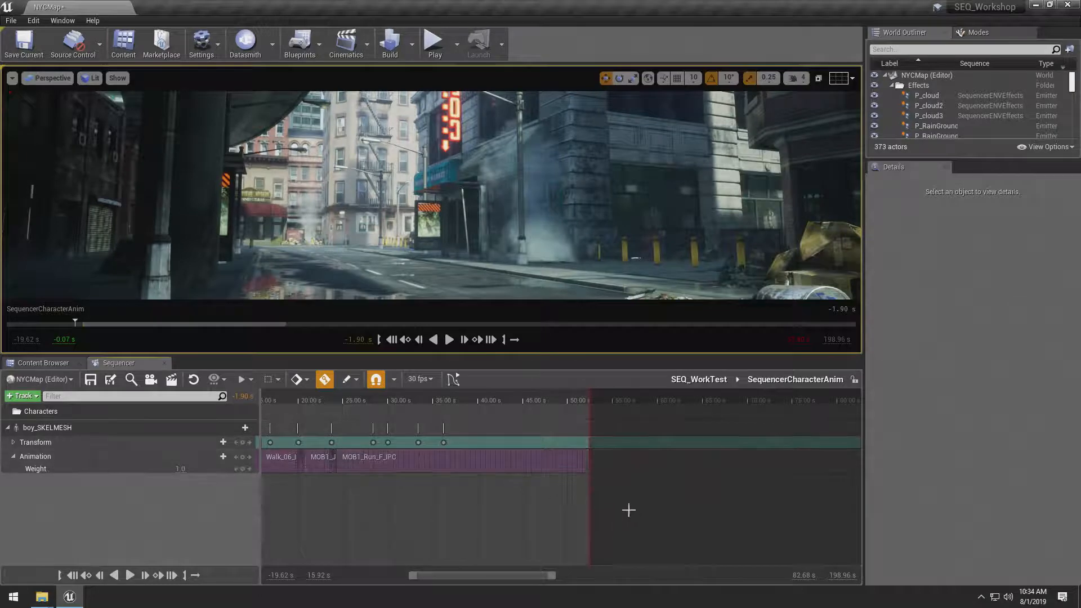
key(Home)
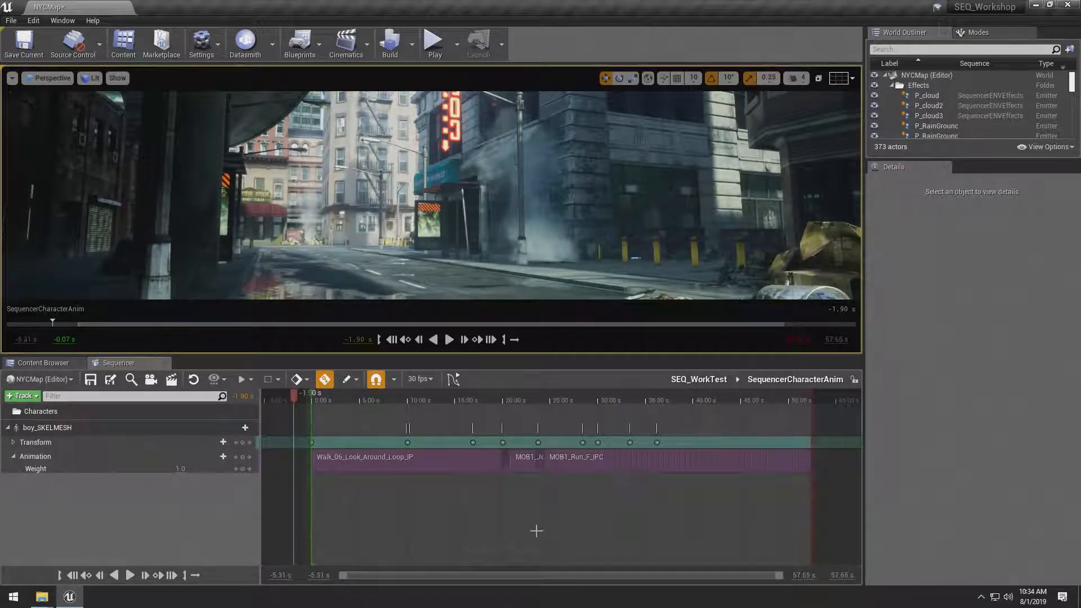
Turn off Keep Cursor in Playback Range While Scrubbing and move the playhead before the start, to about -2.53 s.
drag(350, 401, 478, 410)
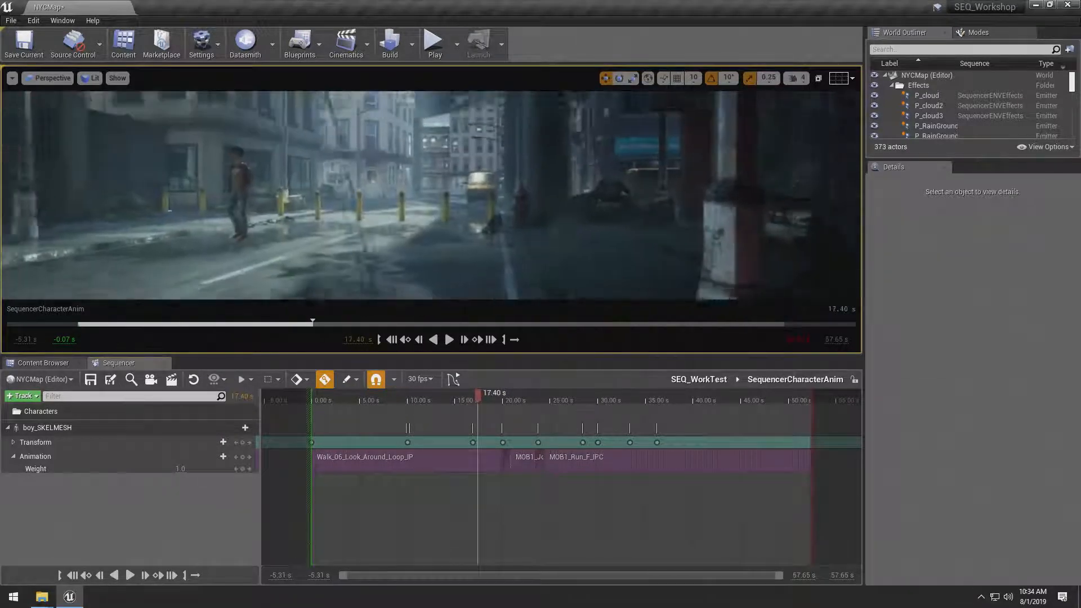
drag(473, 391, 452, 374)
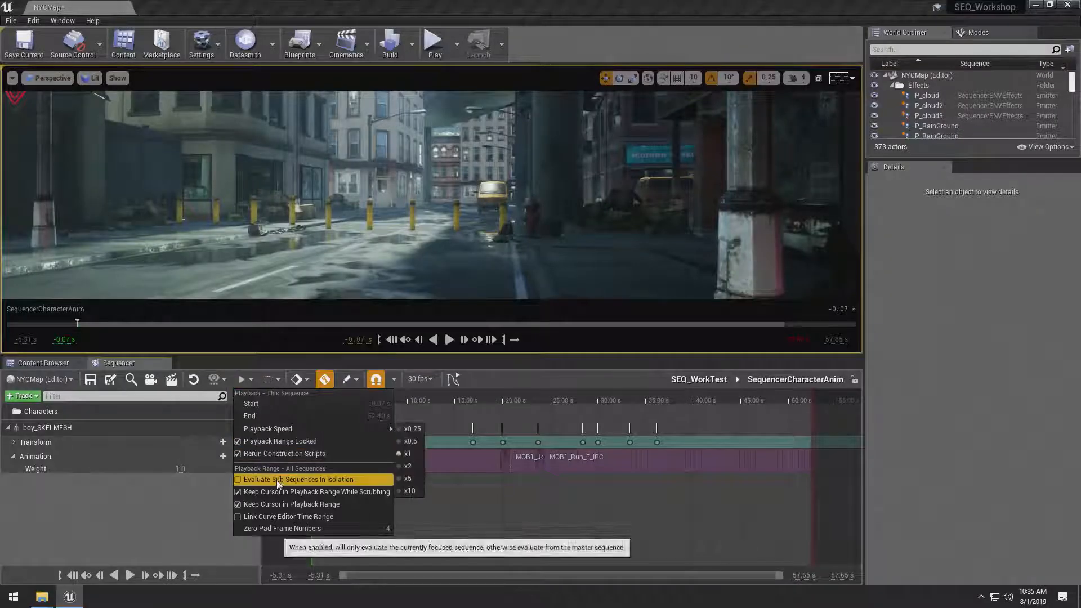
click(277, 492)
drag(309, 393, 288, 399)
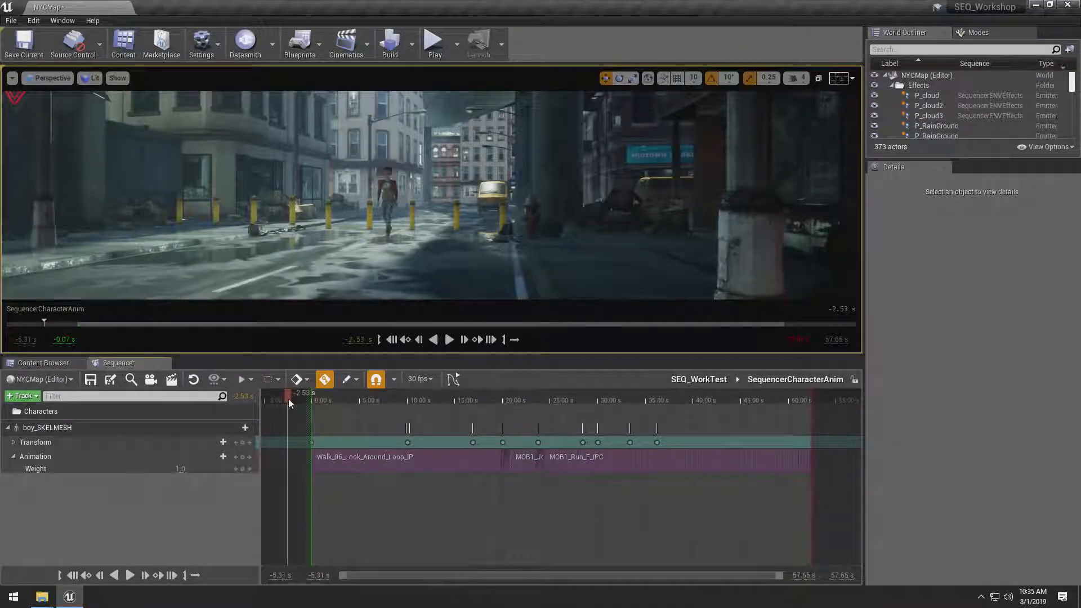
Scrub the boy's walk animation up to about 20.17 s while viewing the street from a higher viewpoint.
right_drag(380, 226, 380, 324)
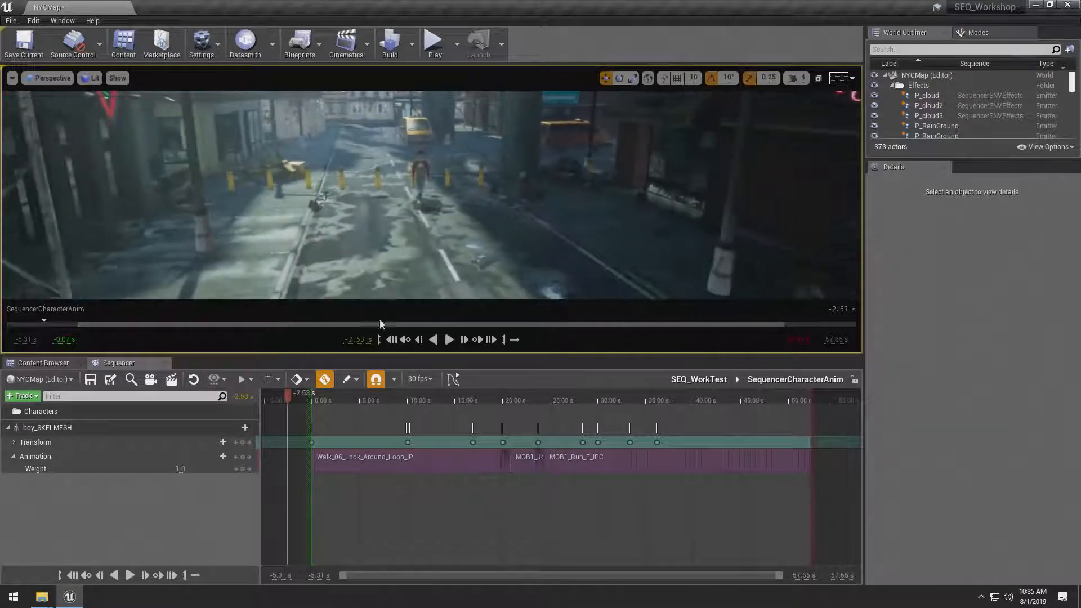
drag(302, 396, 335, 365)
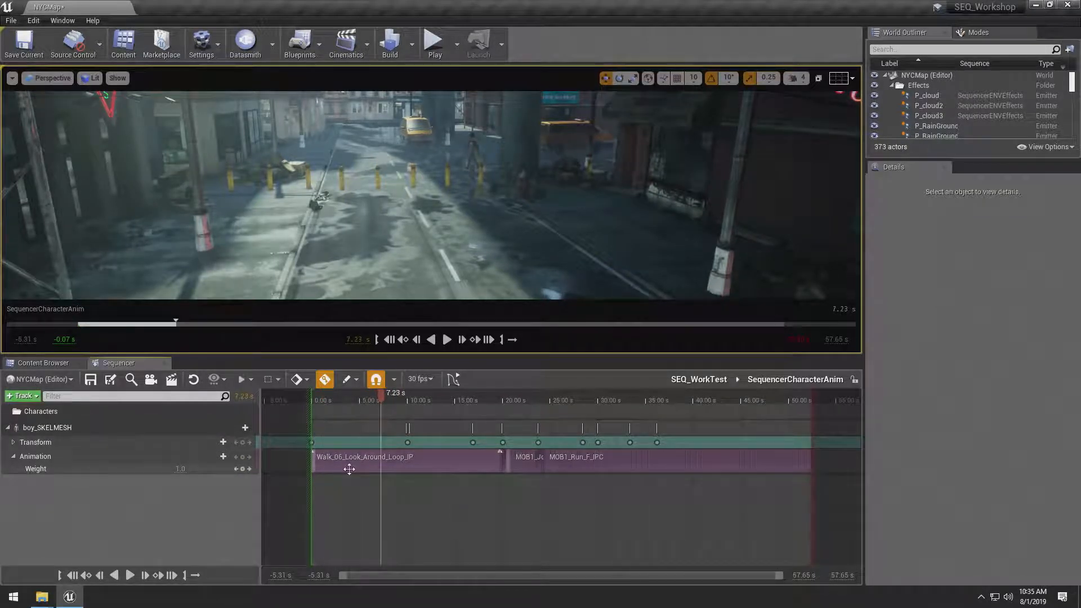
click(367, 401)
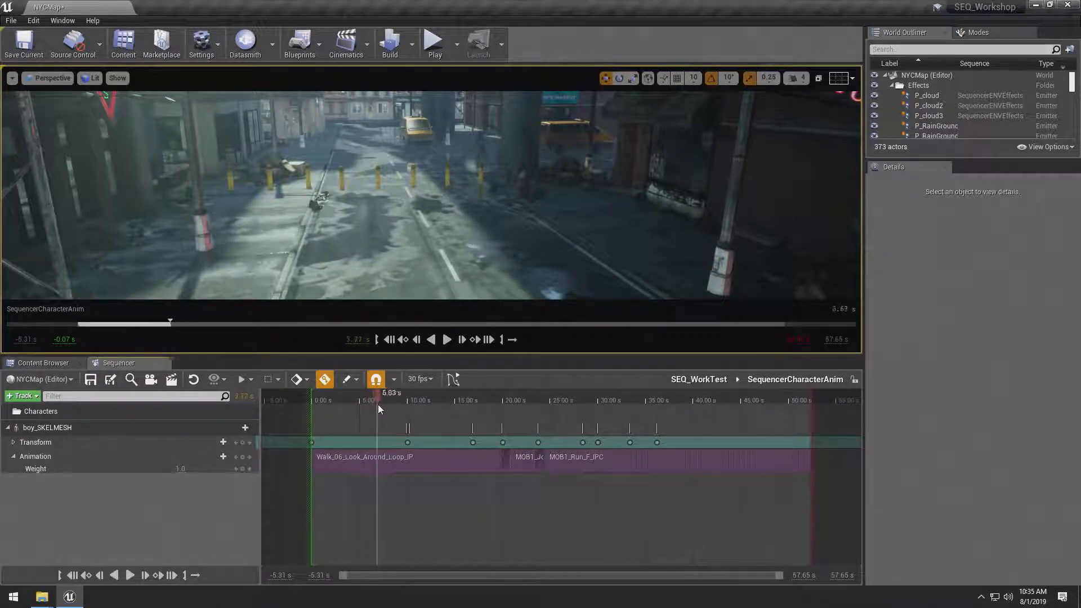
drag(393, 406, 503, 421)
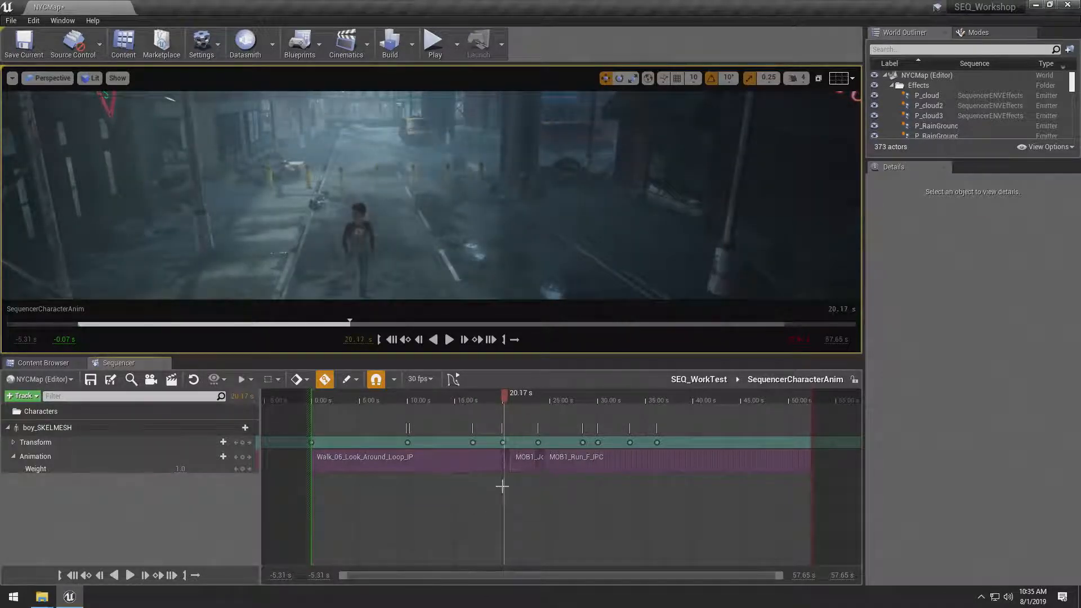
Examine the blend between Walk_06_Look_Around_Loop_IP and MOB1_Jog_F_IPC at about 20.37 s, including its easing curve options.
ctrl+scroll(506, 482, up, 5)
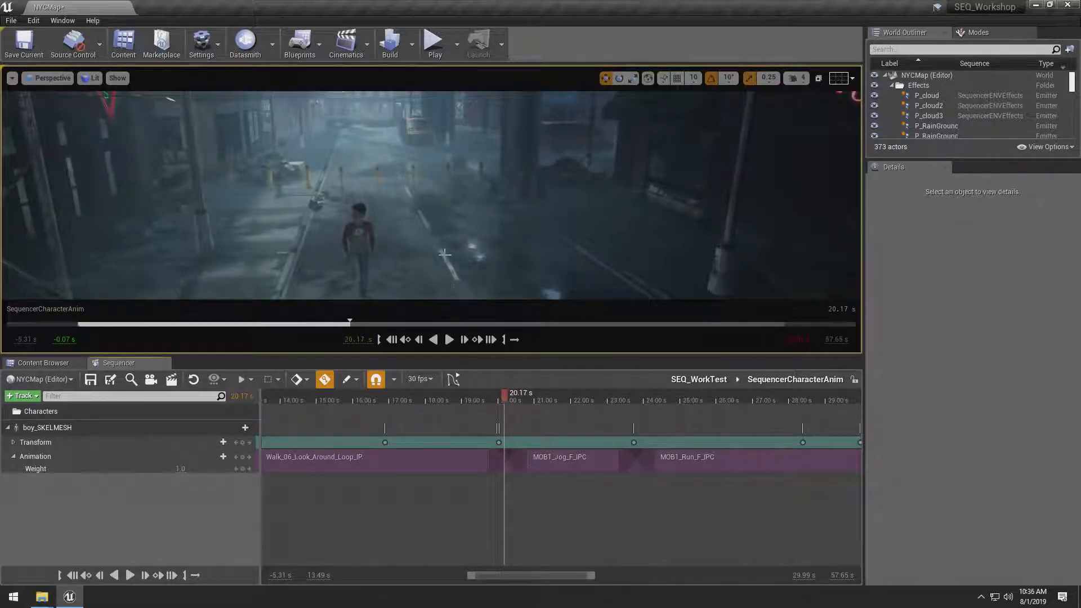
drag(473, 259, 428, 288)
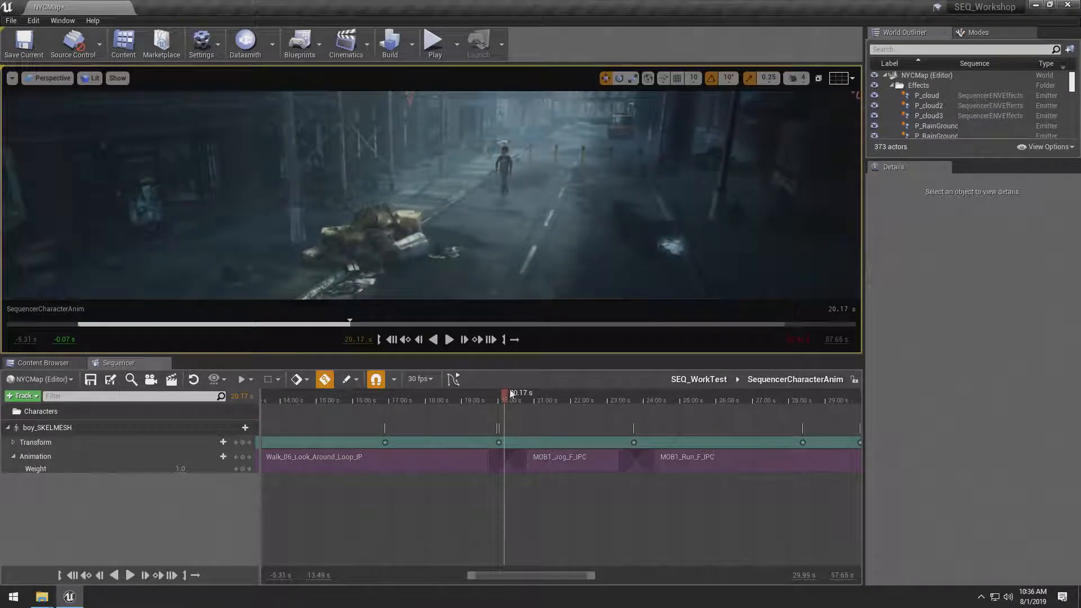
mouse_move(501, 395)
mouse_down()
mouse_move(472, 401)
mouse_move(539, 398)
mouse_move(512, 396)
mouse_up()
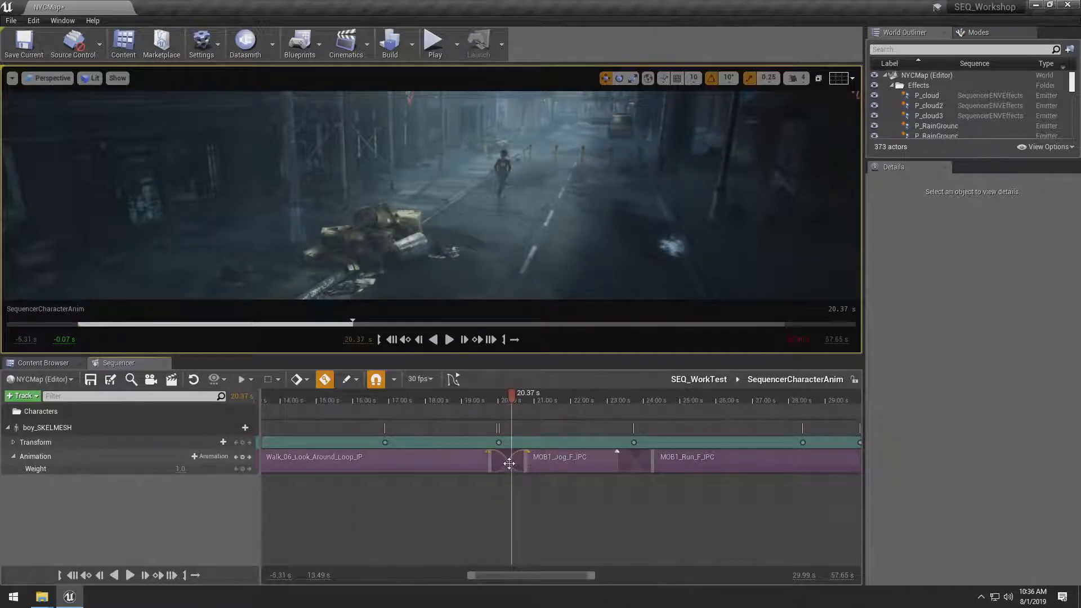
right_click(509, 462)
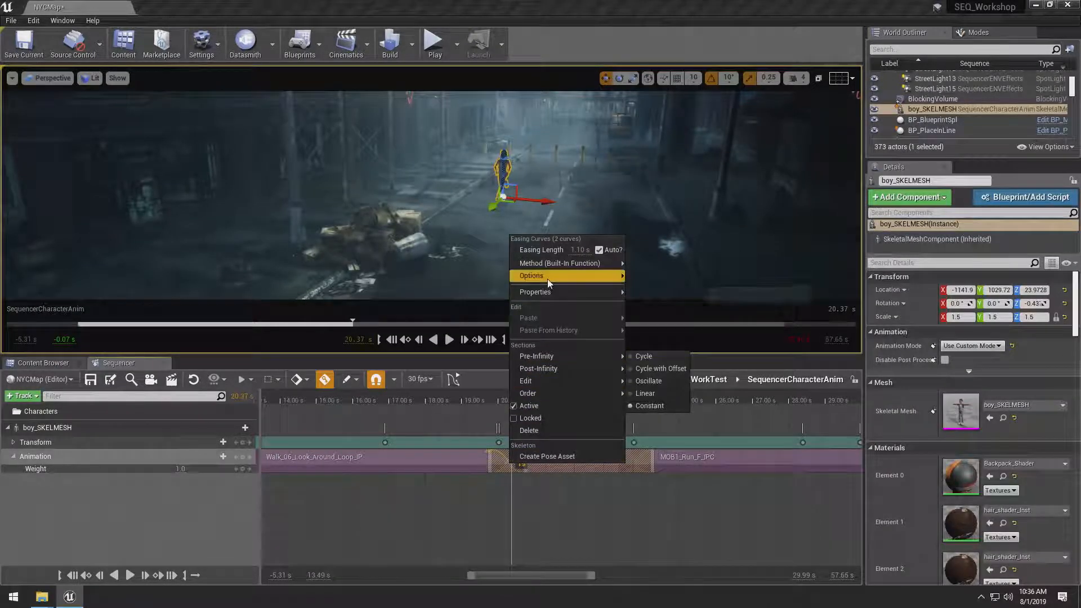
mouse_move(549, 281)
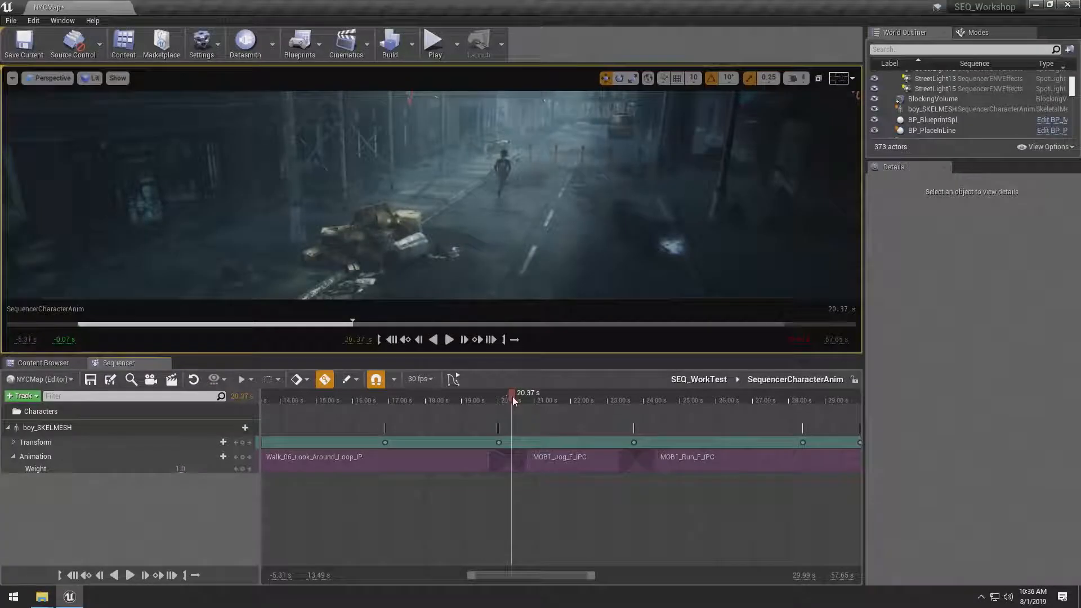
Examine the blend from MOB1_Jog_F_IPC into MOB1_Run_F_IPC by scrubbing to 23.80 s and back to 23.40 s.
drag(512, 397, 634, 396)
mouse_move(583, 246)
right_down()
mouse_move(428, 253)
mouse_move(490, 242)
mouse_move(577, 263)
right_up()
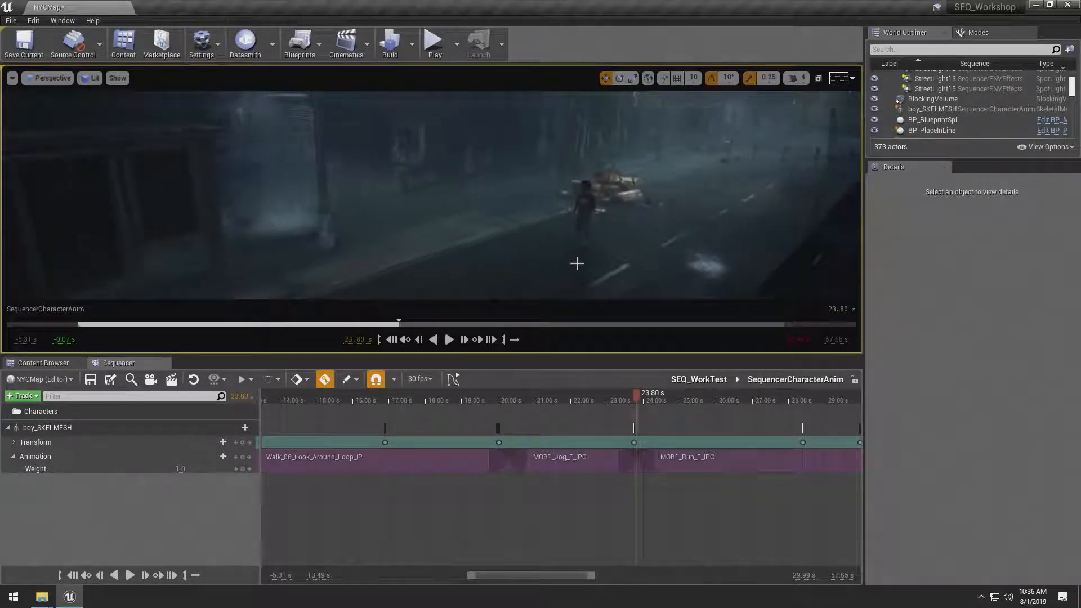
drag(651, 388, 625, 397)
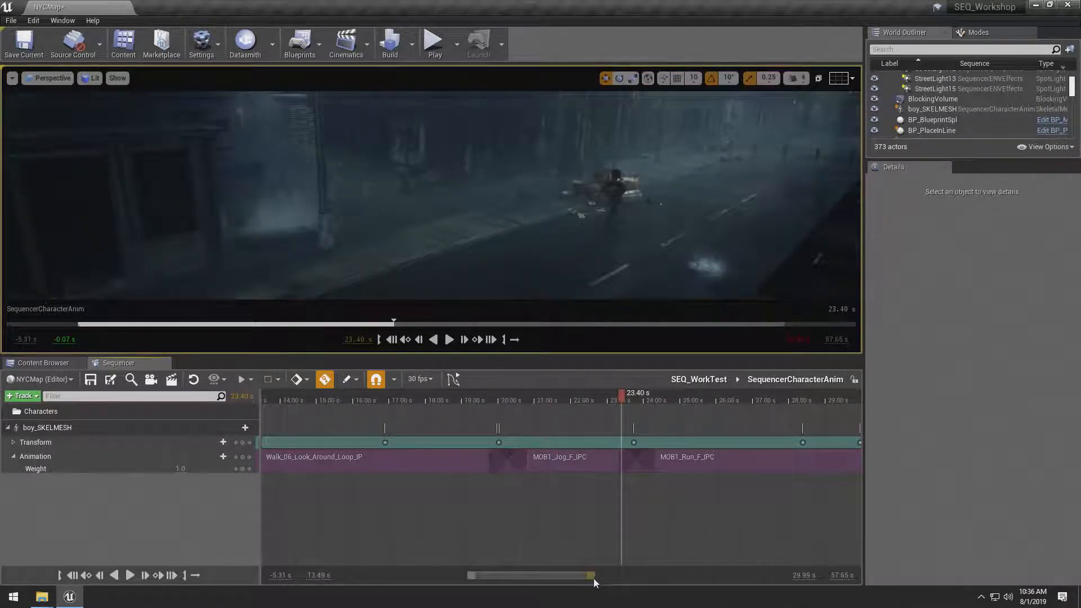
Delete the MOB1_Run_F_IPC section from the boy's Animation track, with the timeline shown through to its end.
drag(594, 576, 821, 576)
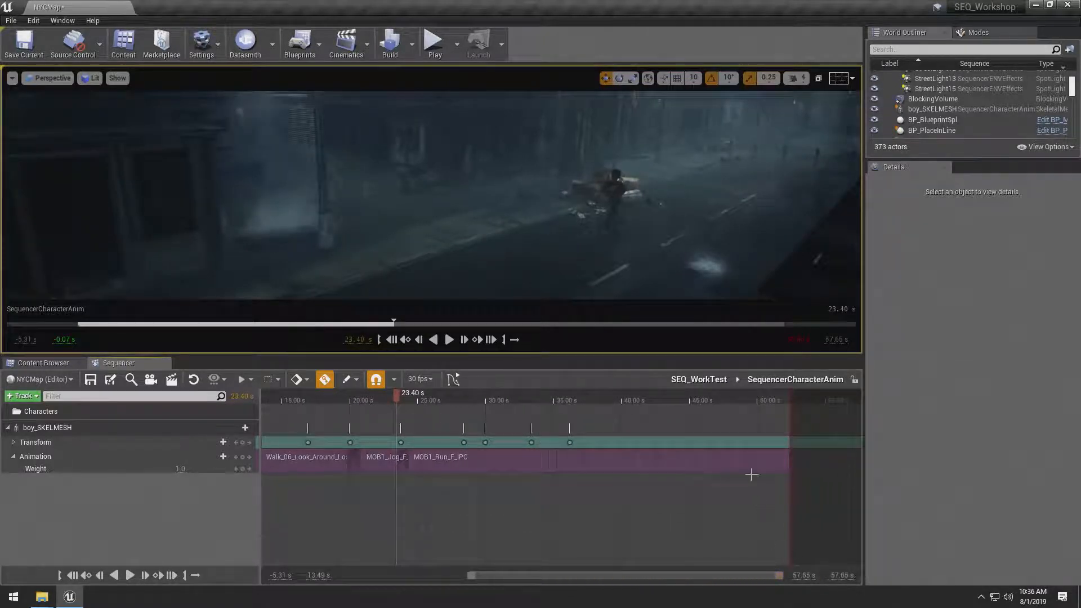
click(631, 468)
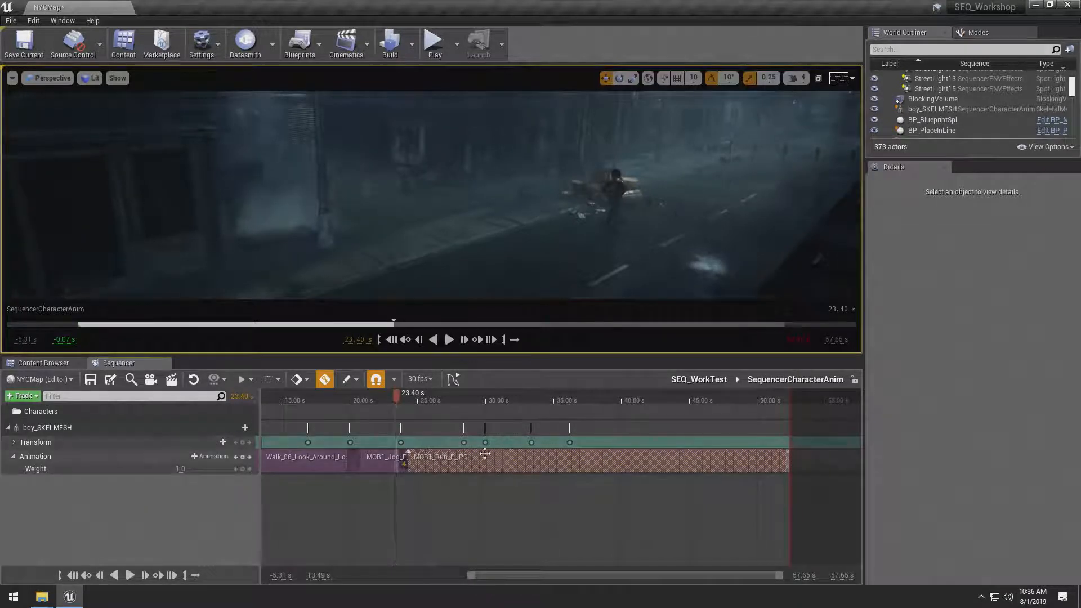
key(Delete)
Scrub past the end of the jog section to 26.67 s while following the boy, and return the playhead to 24.43 s.
drag(396, 397, 420, 403)
right_drag(512, 254, 394, 253)
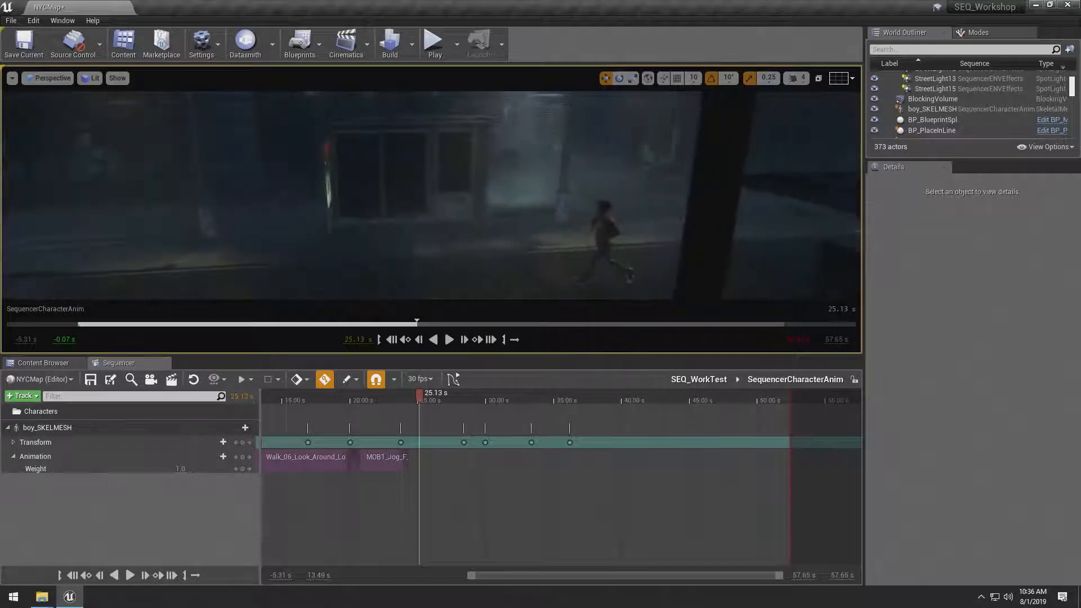
mouse_move(420, 396)
mouse_down()
mouse_move(447, 399)
mouse_move(428, 398)
mouse_move(441, 392)
mouse_up()
drag(429, 285, 394, 298)
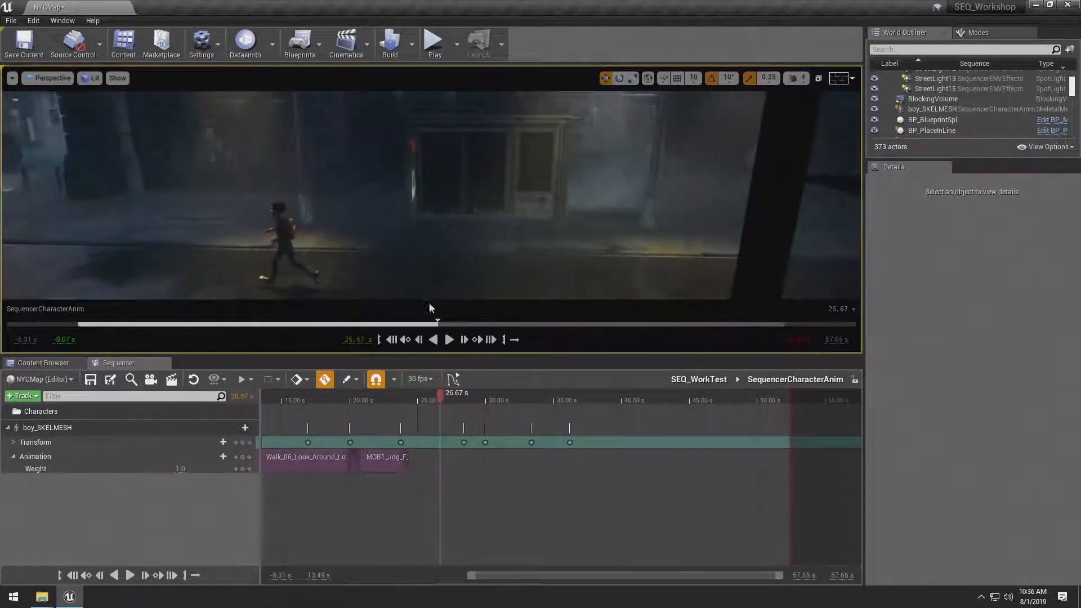
drag(439, 395, 410, 403)
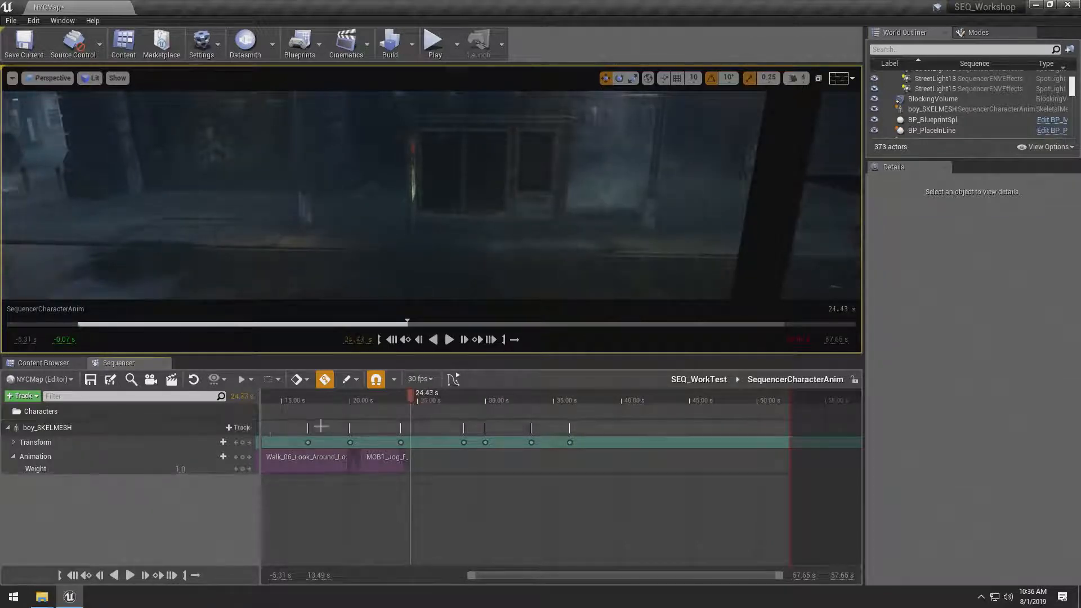
Browse the animation sequences available for the boy's Animation track.
click(203, 457)
mouse_move(311, 361)
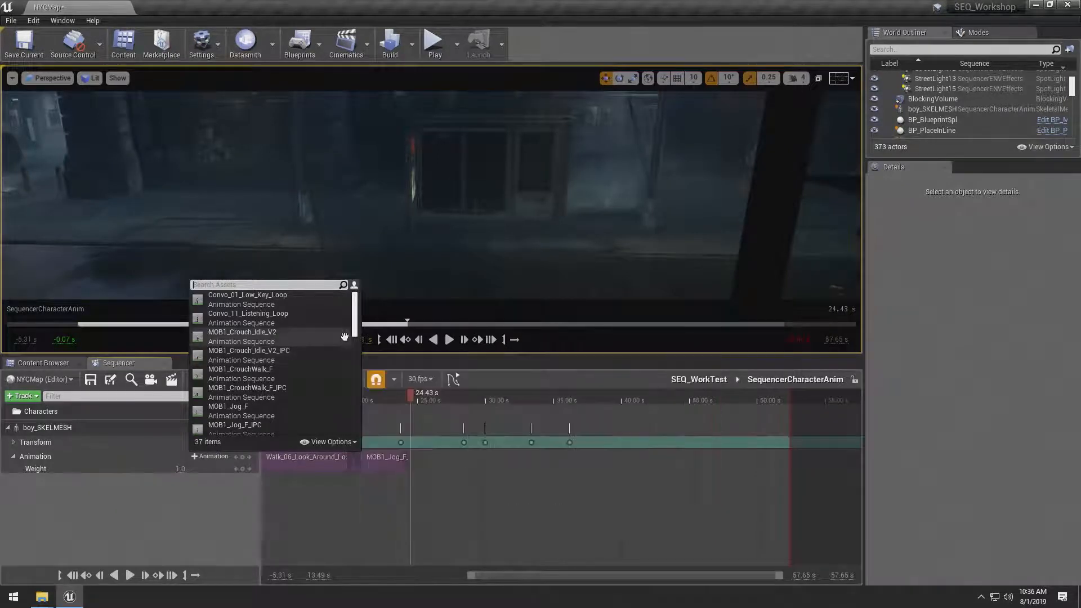
drag(354, 327, 354, 396)
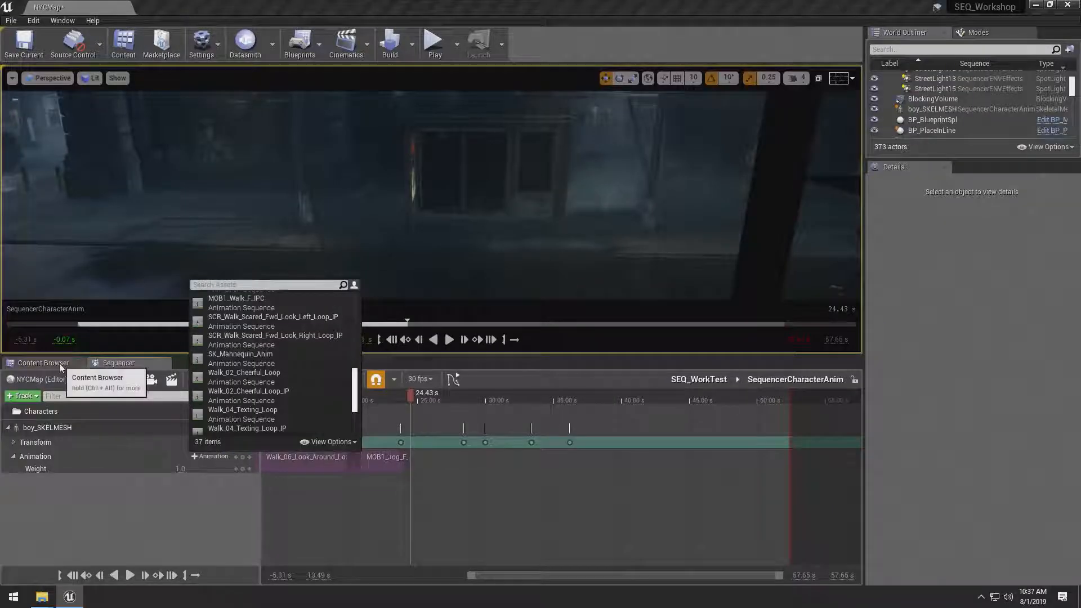
Open the content folder Boy/MCO_Mocap_Basics/Animation/Mobility_Pro/In_Place.
click(61, 365)
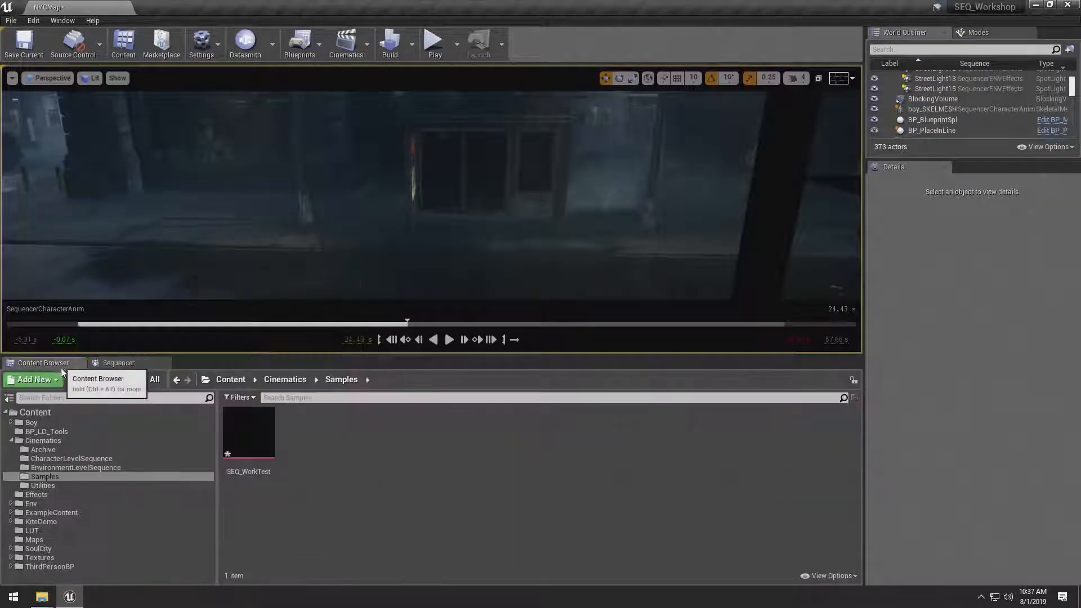
click(11, 423)
click(18, 441)
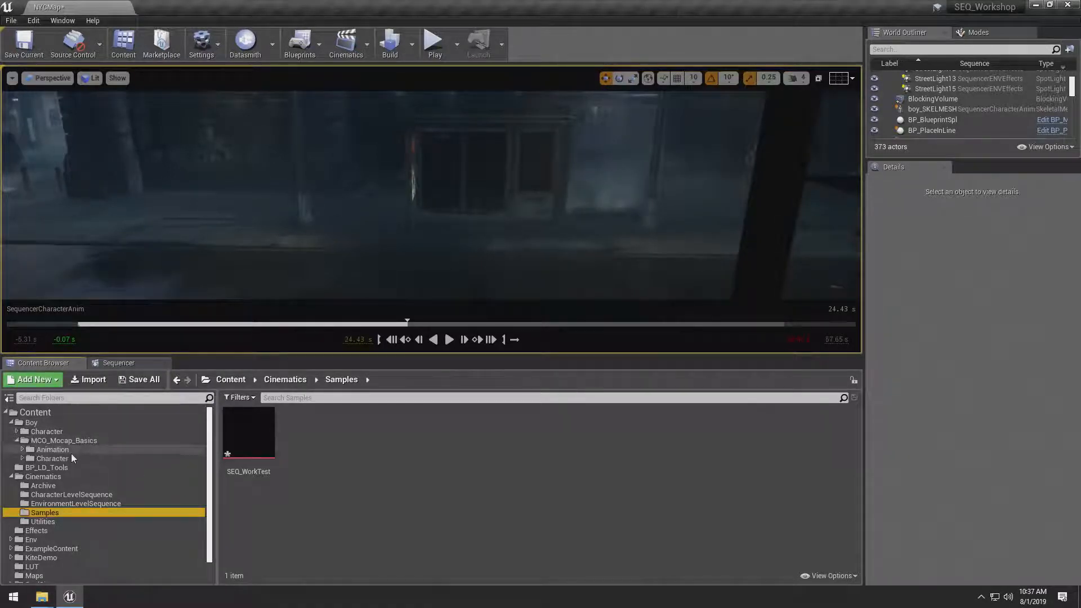
click(23, 450)
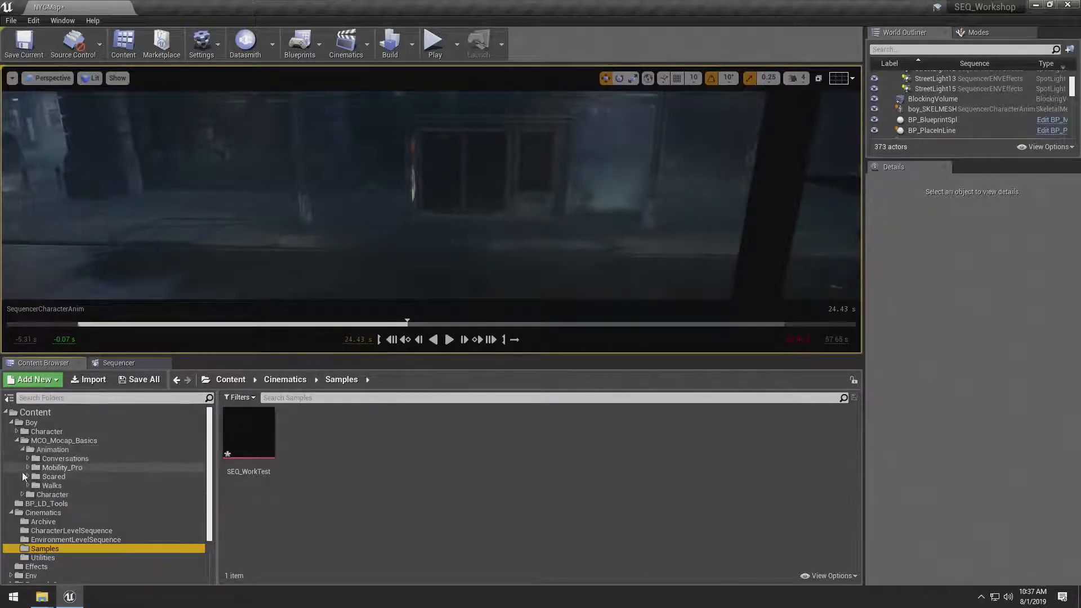
click(27, 468)
click(61, 477)
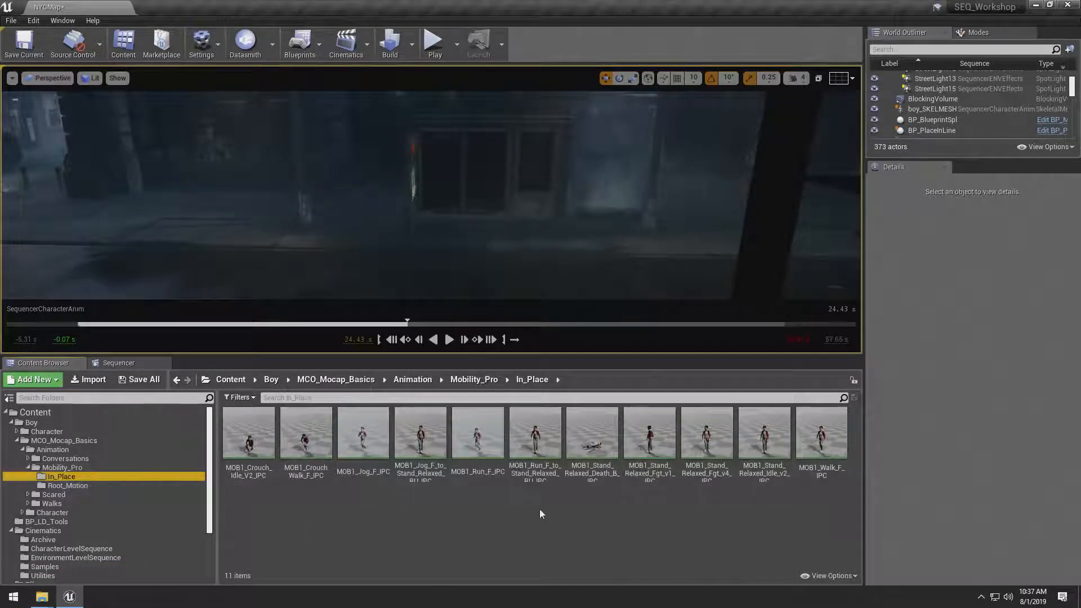
Preview the MOB1_Run_F_IPC and MOB1_Run_F_to_Stand_Relaxed_RU_IPC animations in the animation editor, and close it.
double_click(480, 442)
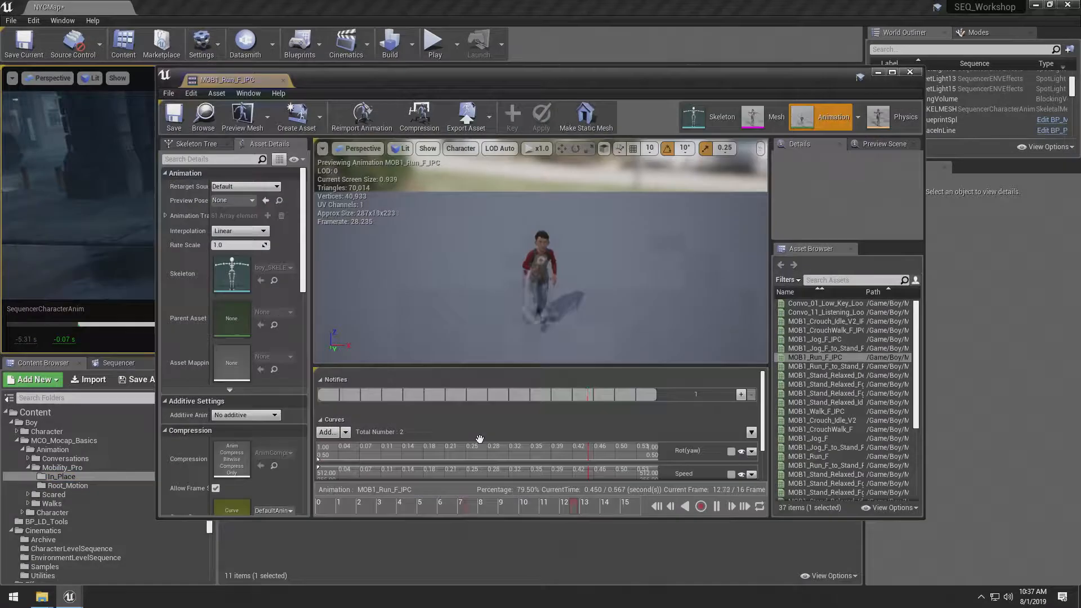
mouse_move(493, 268)
mouse_down()
mouse_move(549, 292)
mouse_move(461, 276)
mouse_move(493, 268)
mouse_up()
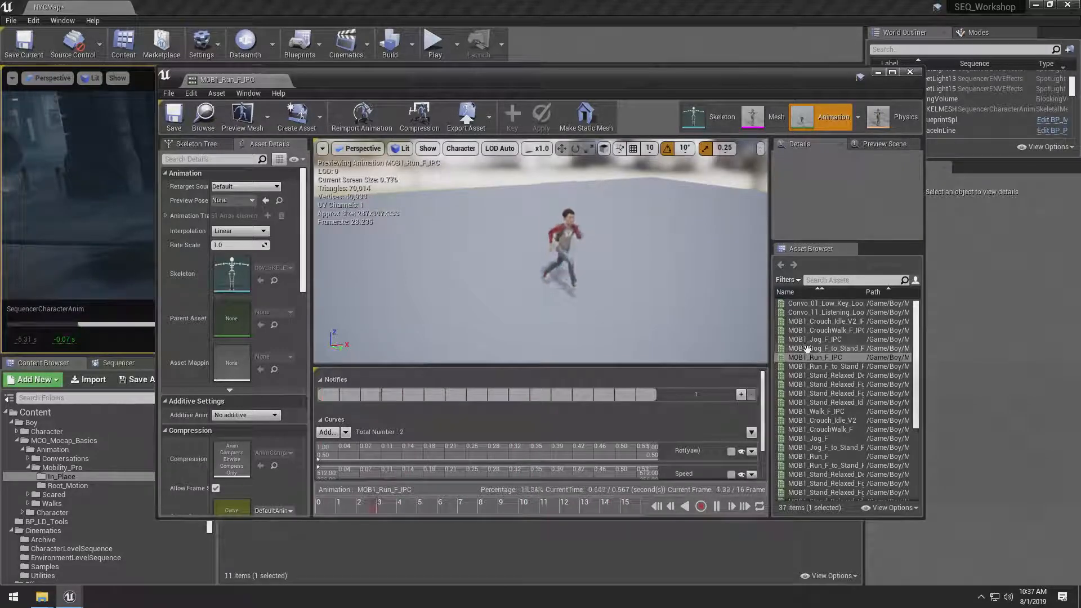
click(834, 366)
double_click(834, 366)
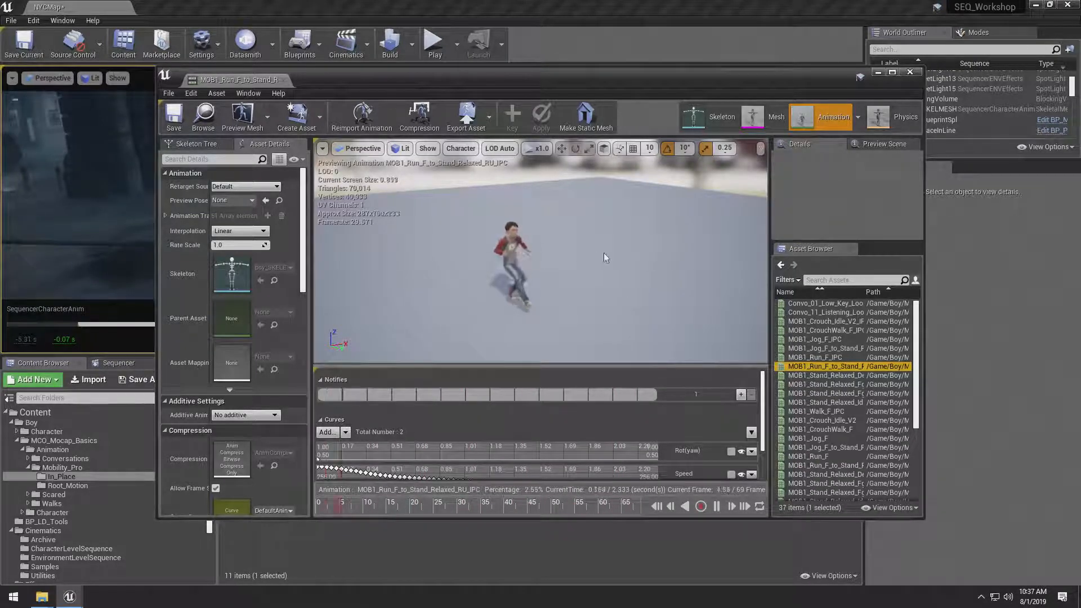
click(910, 73)
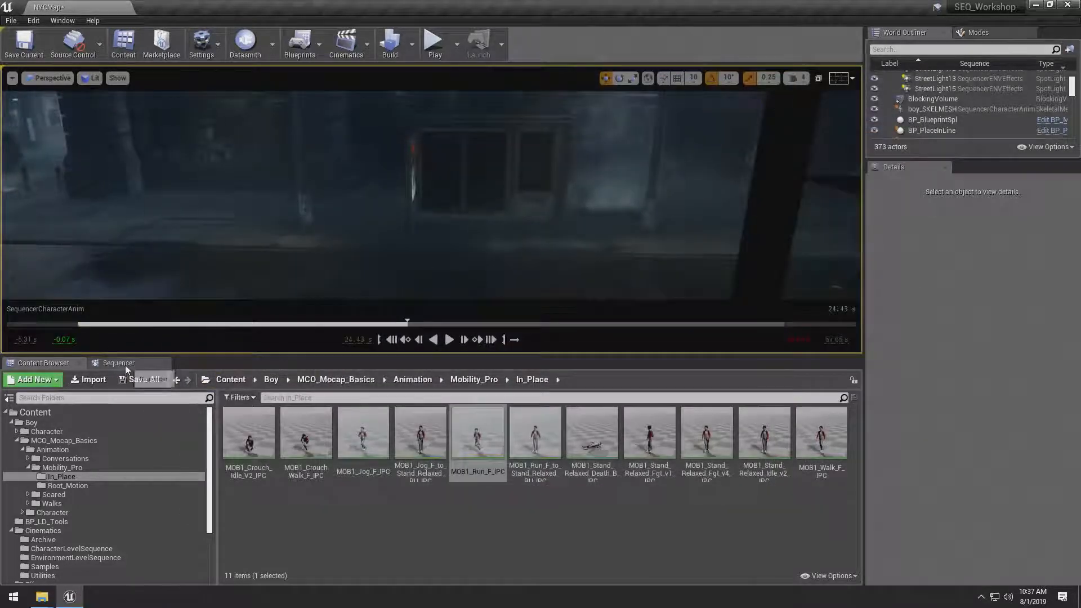
Add MOB1_Run_F_to_Stand_Relaxed_RU_IPC to the boy's Animation track at 24.43 s and scrub through it to 25.73 s.
click(121, 363)
click(205, 456)
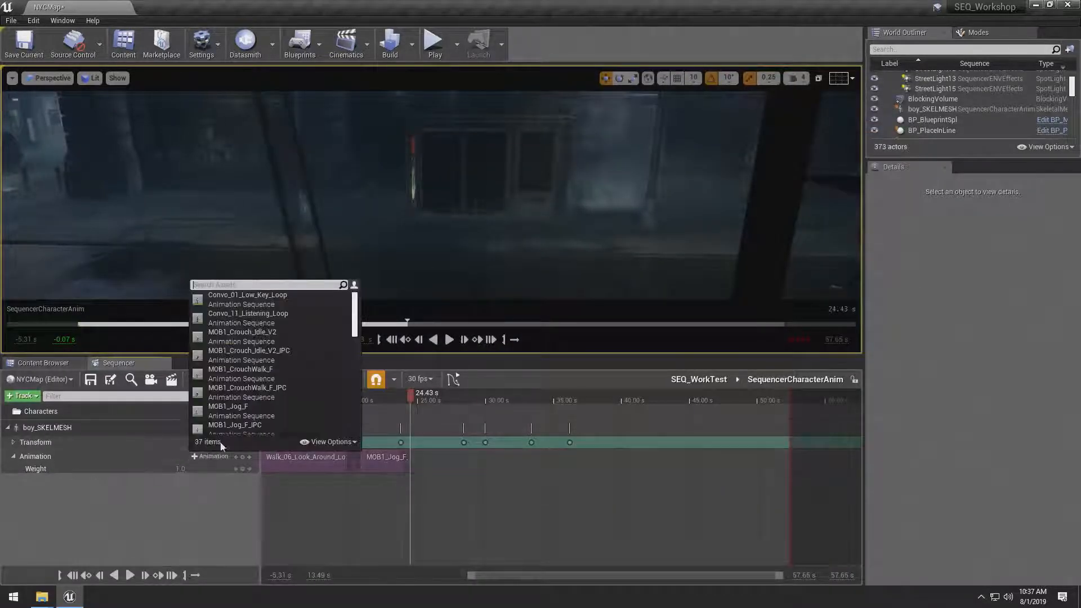
scroll(265, 371, down, 3)
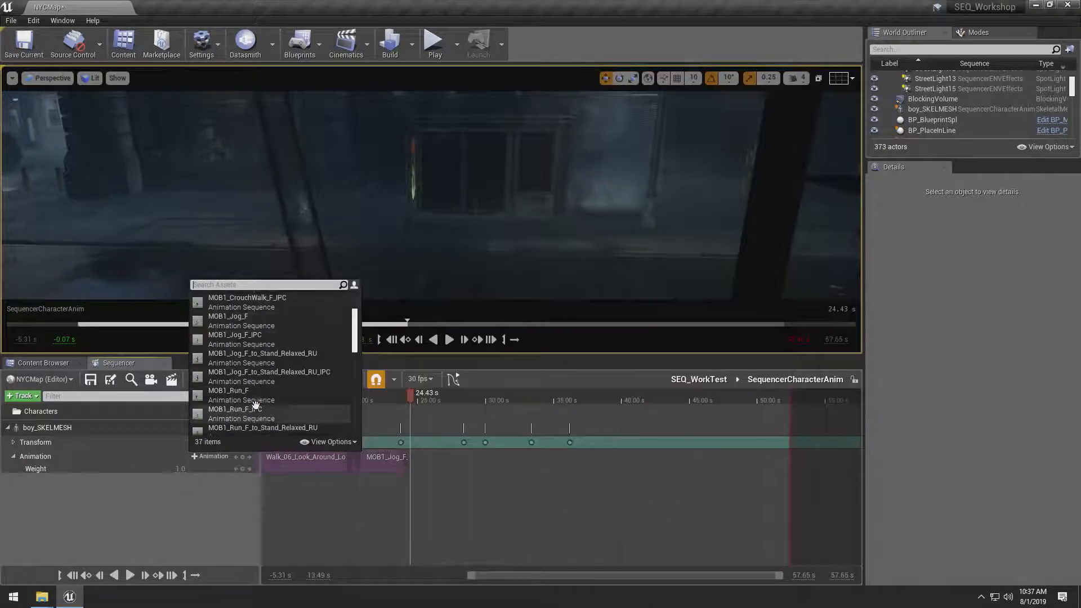
scroll(273, 378, down, 3)
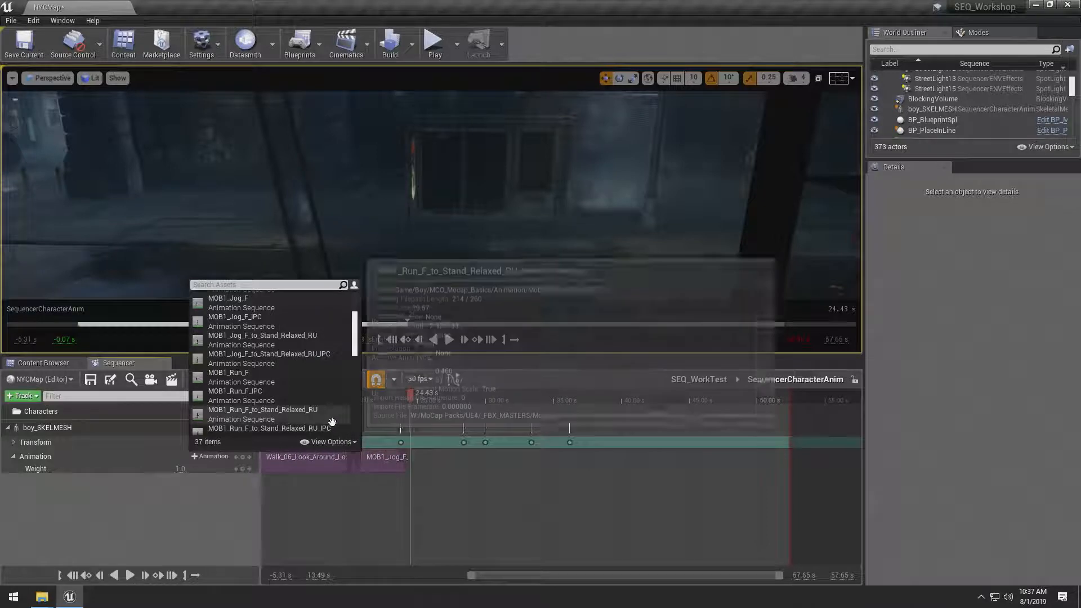
click(329, 428)
right_drag(431, 276, 580, 273)
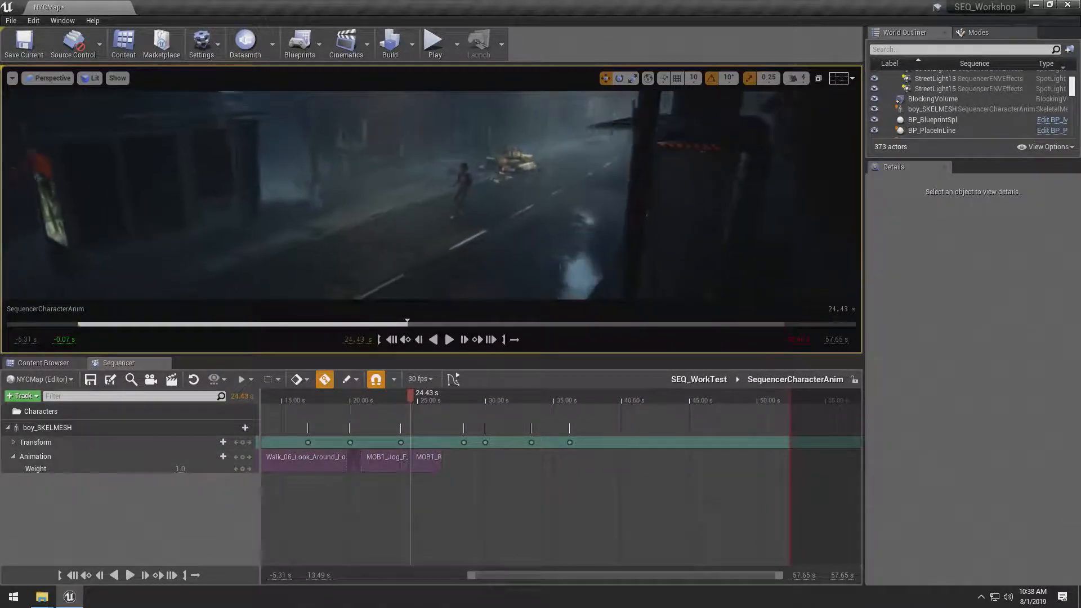
mouse_move(411, 397)
mouse_down()
mouse_move(397, 398)
mouse_move(428, 397)
mouse_up()
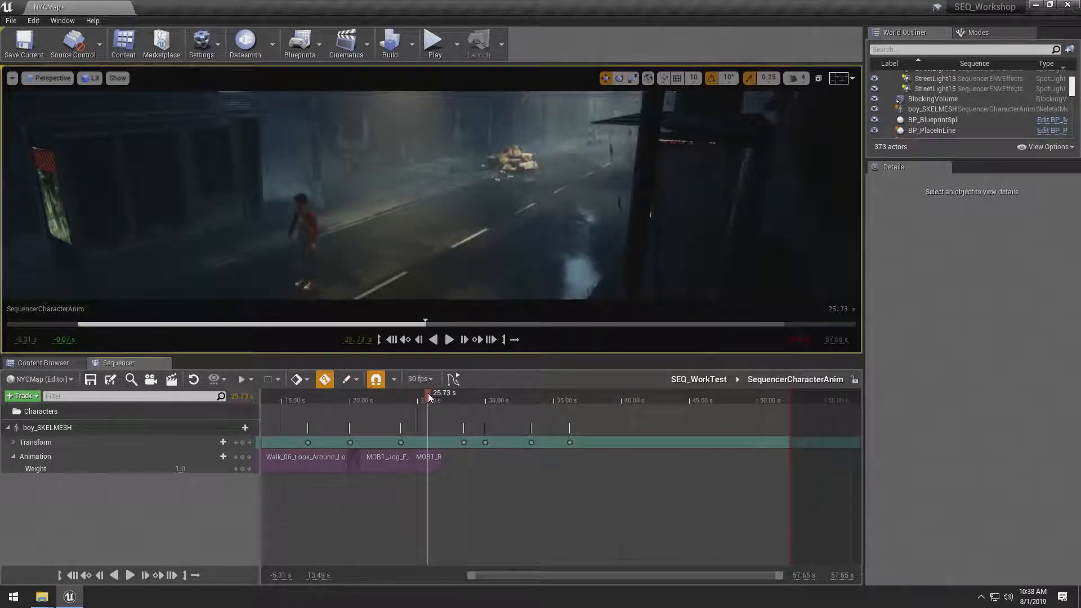
Expand the boy's Transform channels and delete the run-to-stand section from the Animation track.
click(13, 442)
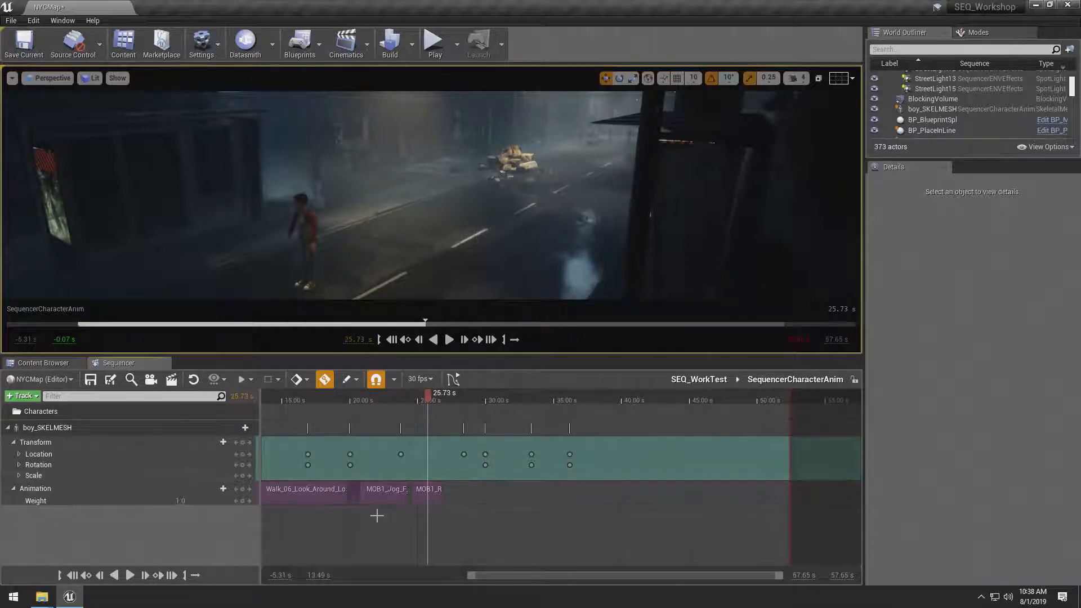
click(420, 496)
key(Delete)
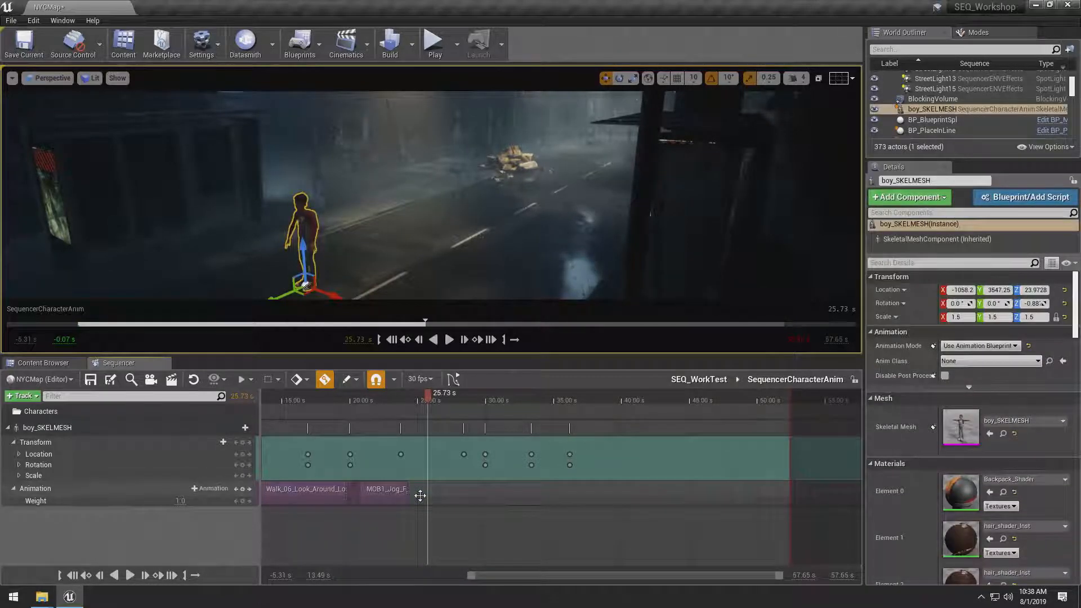
Add the MOB1_Run_F_IPC animation to the boy's Animation track at 24.60 s.
drag(426, 400, 413, 401)
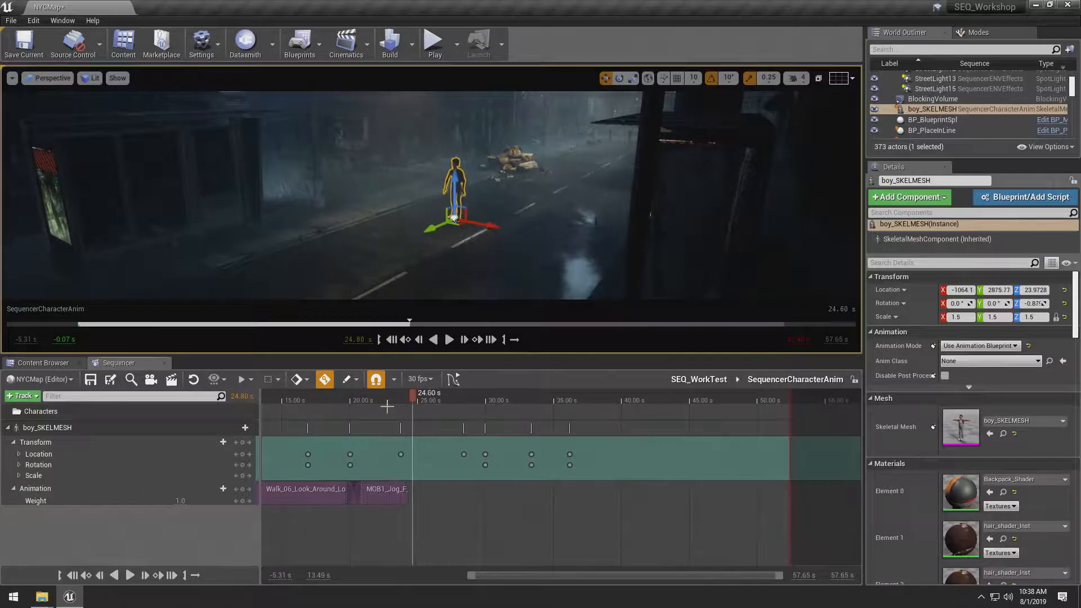
click(219, 492)
scroll(242, 439, down, 5)
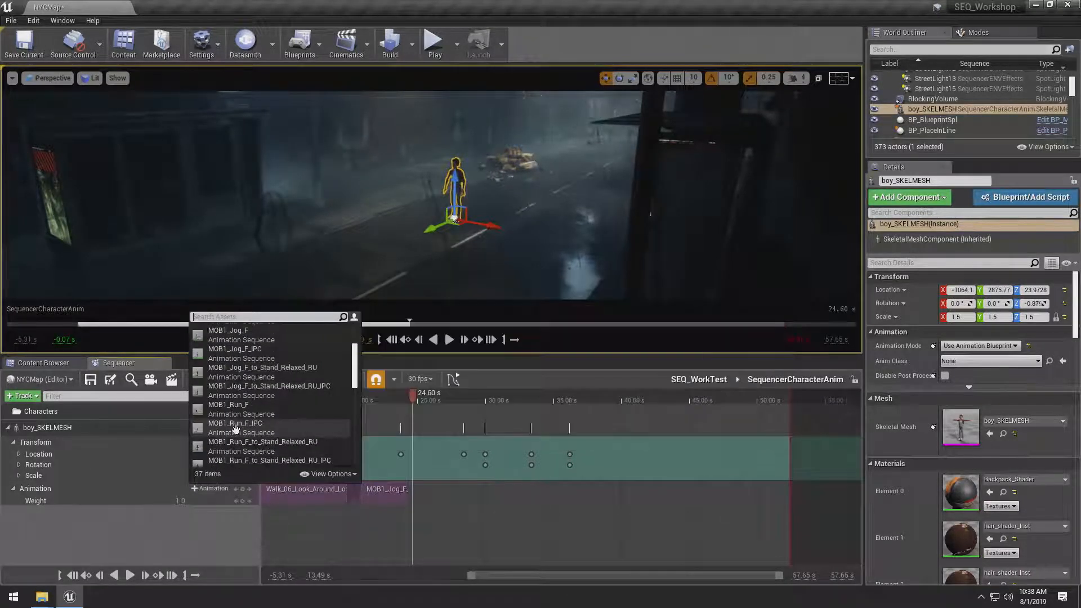
click(254, 435)
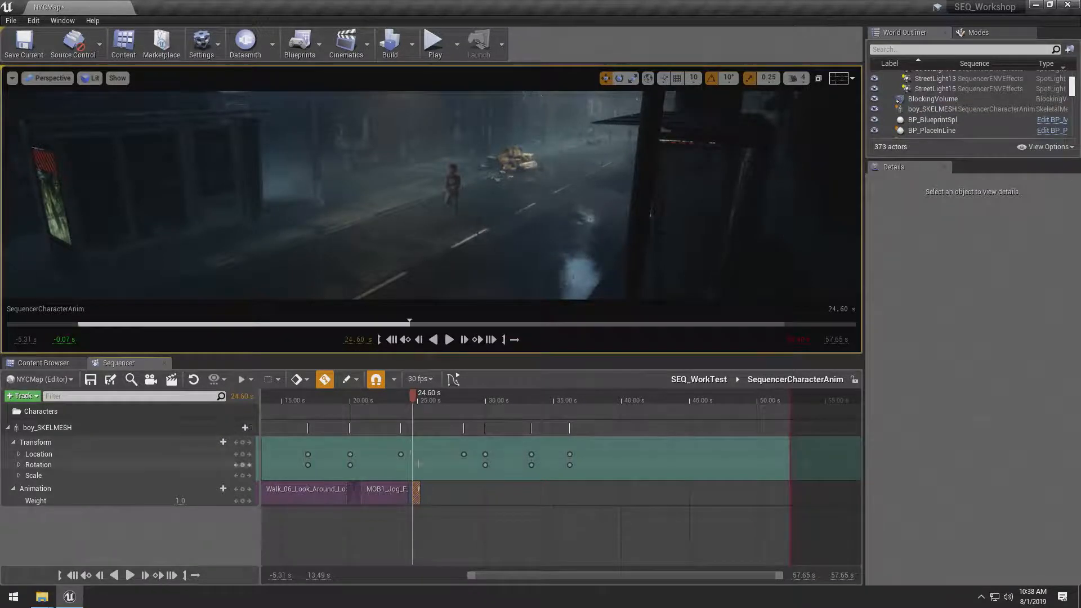
Extend the end of the MOB1_Run_F_IPC section so the run loops well past the last transform key.
drag(405, 397, 416, 399)
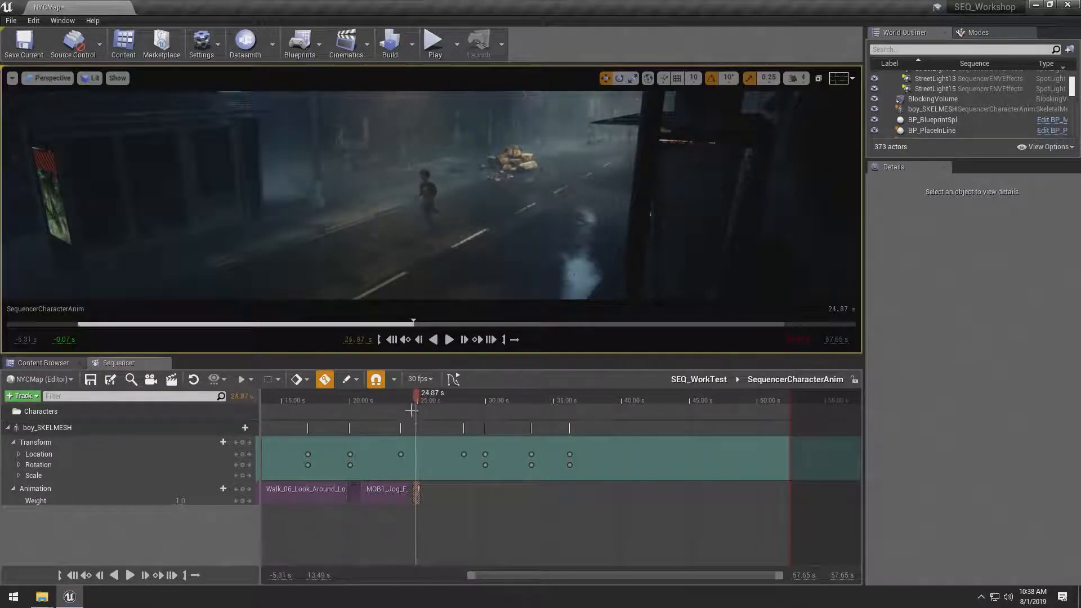
ctrl+scroll(409, 476, up, 8)
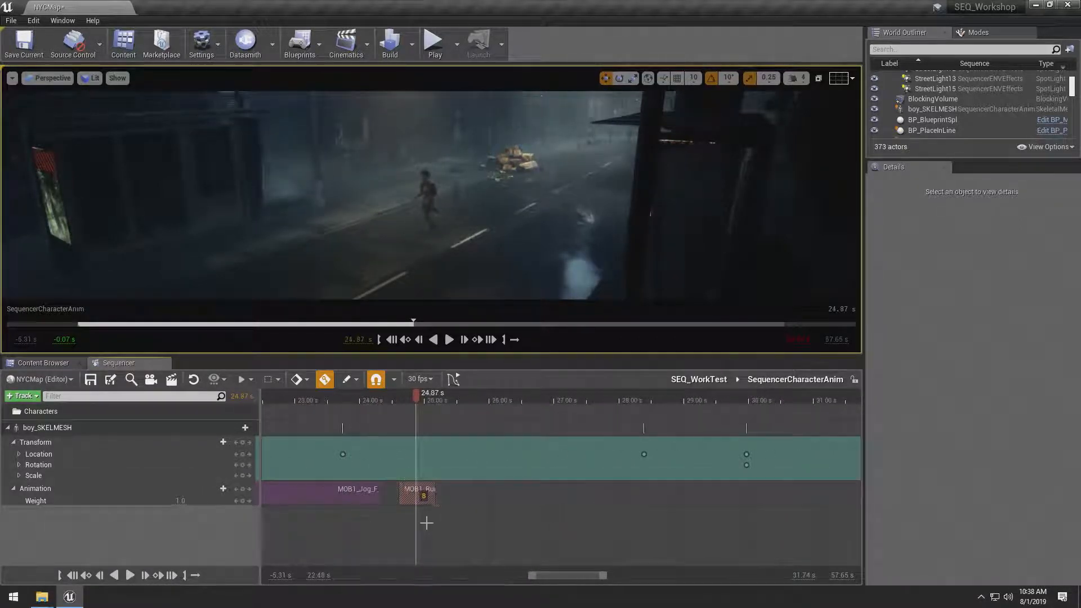
drag(440, 497, 828, 496)
ctrl+scroll(733, 519, down, 5)
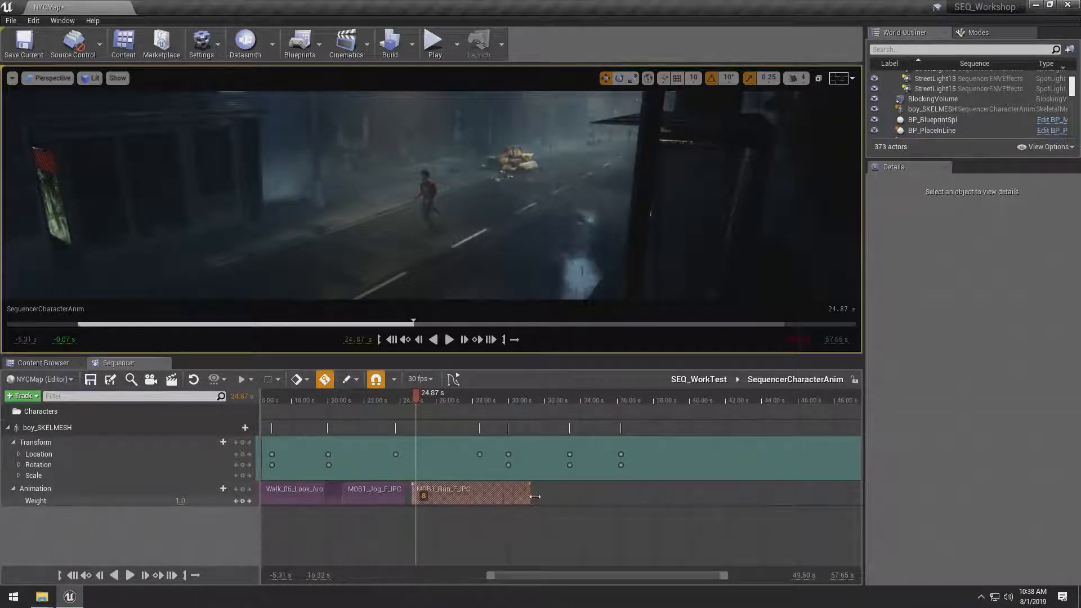
drag(532, 497, 780, 498)
ctrl+scroll(469, 502, up, 4)
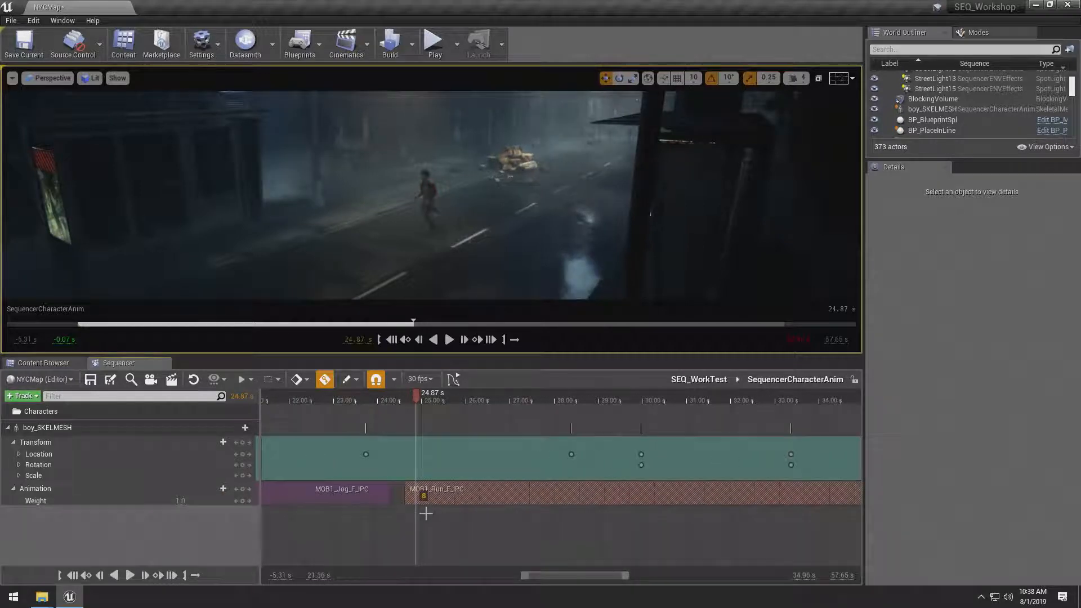
Move the run section earlier to overlap and blend with the end of MOB1_Jog_F_IPC, and scrub through it to 26.47 s.
drag(453, 493, 441, 494)
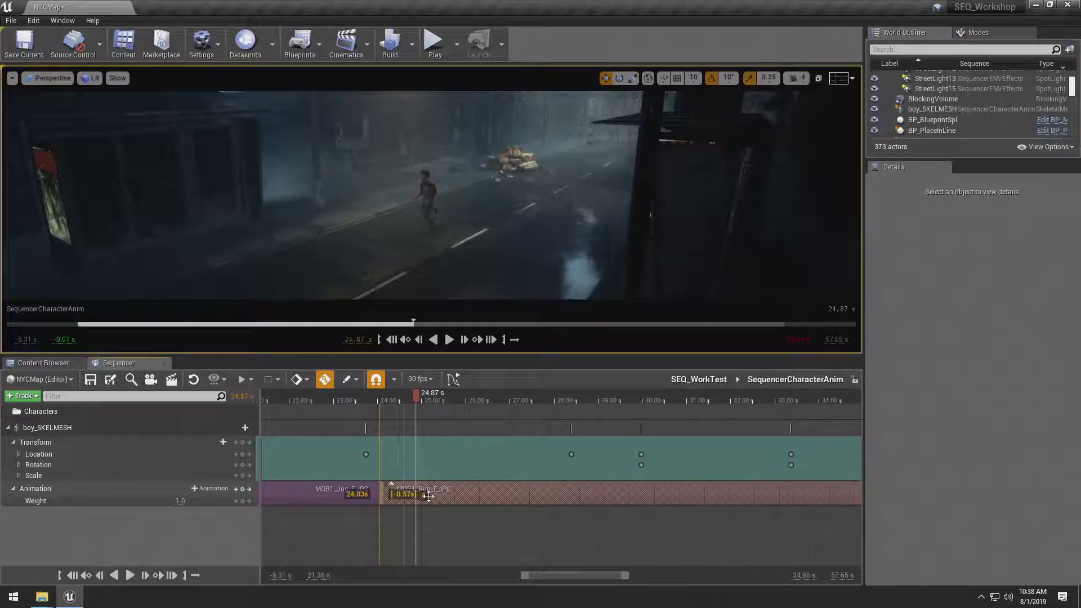
drag(419, 496, 419, 495)
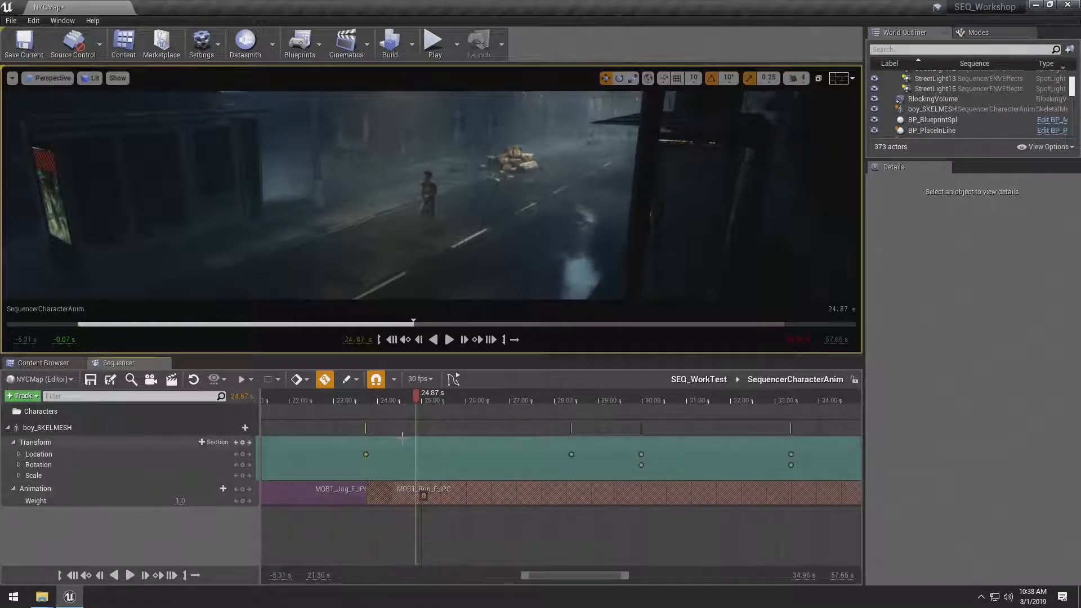
drag(416, 399, 486, 414)
Extend the MOB1_Run_F_IPC section to the end of the playback range.
scroll(606, 534, down, 8)
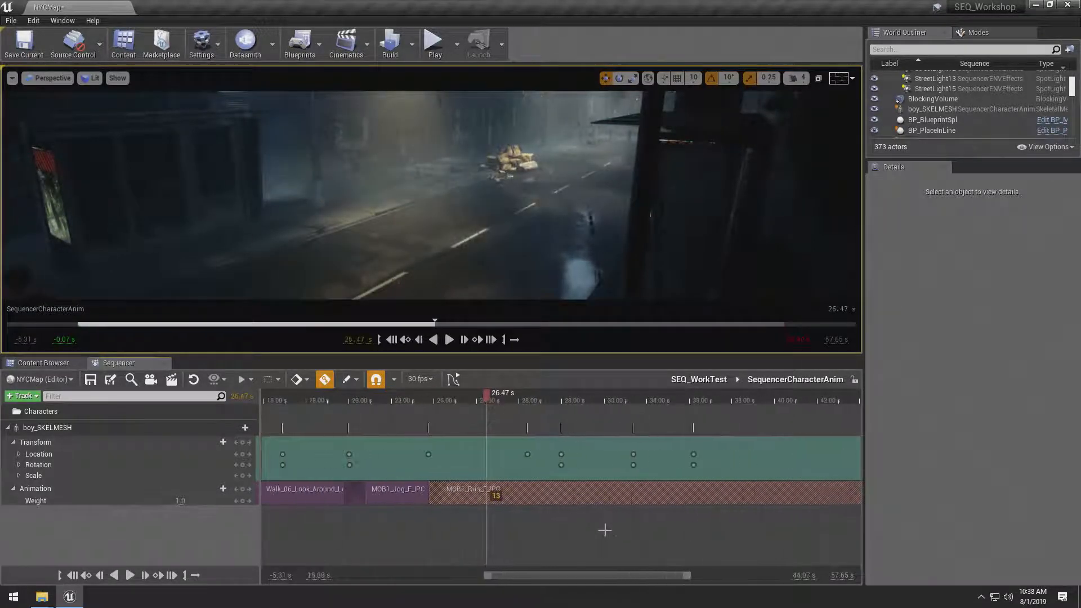
drag(675, 492, 748, 497)
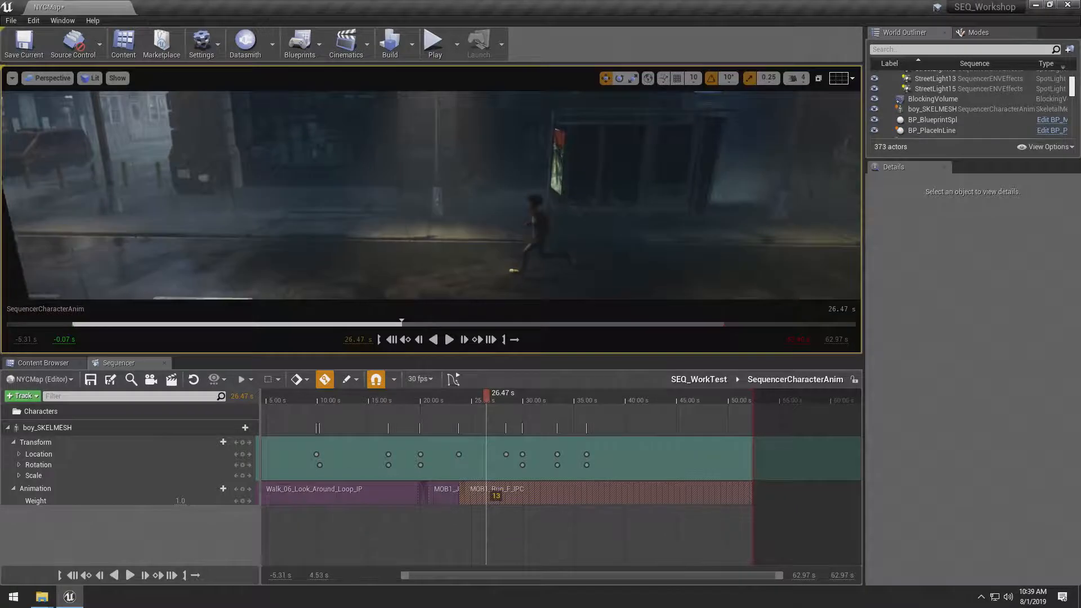
Scrub SequencerCharacterAnim onward from 26.47 s to review the remaining MOB1_Run_F_IPC animation.
drag(488, 394, 508, 394)
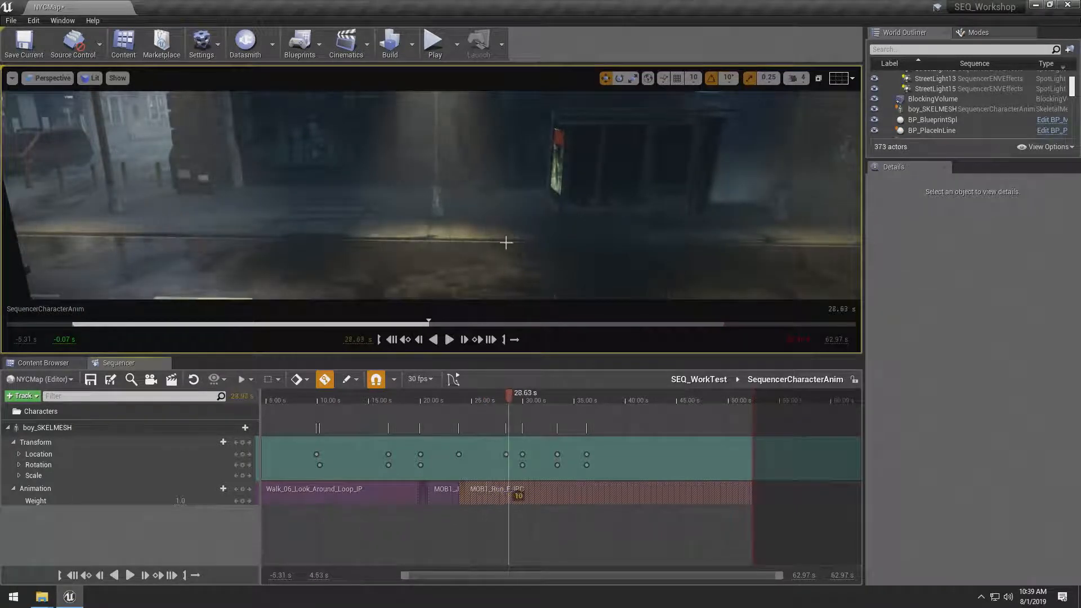
drag(511, 402, 712, 407)
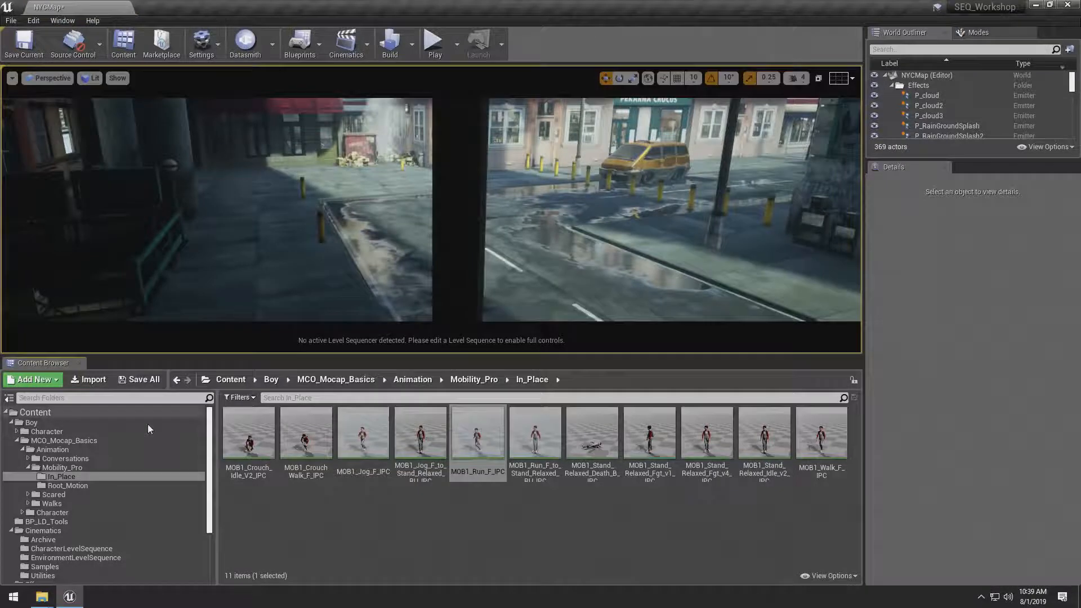
Open the SequencerCharacterAnim_Variation1 sequence from the Cinematics/CharacterLevelSequence folder.
scroll(65, 461, down, 3)
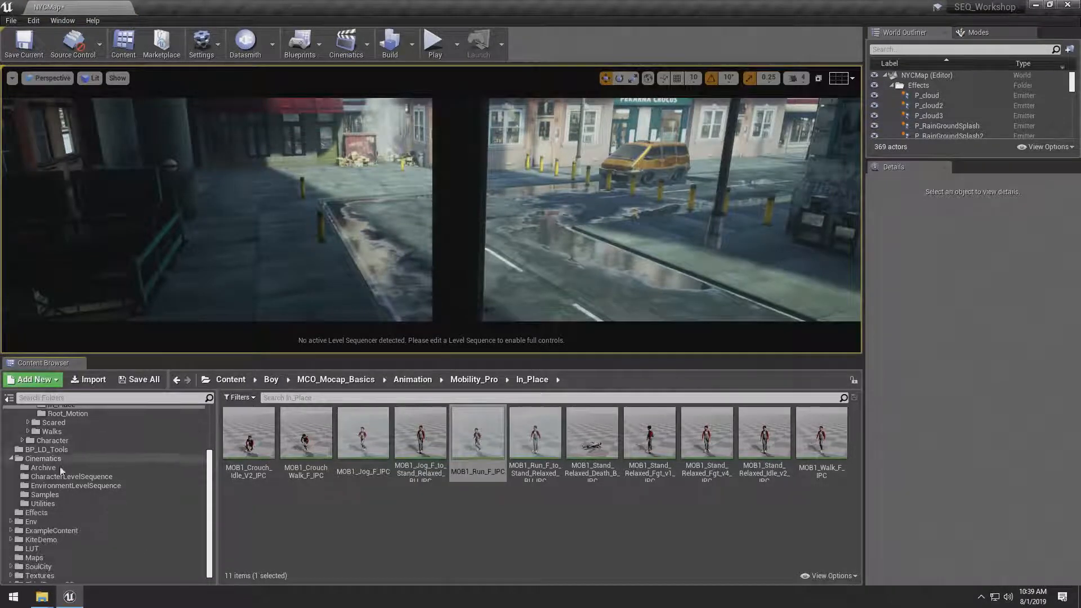
click(75, 478)
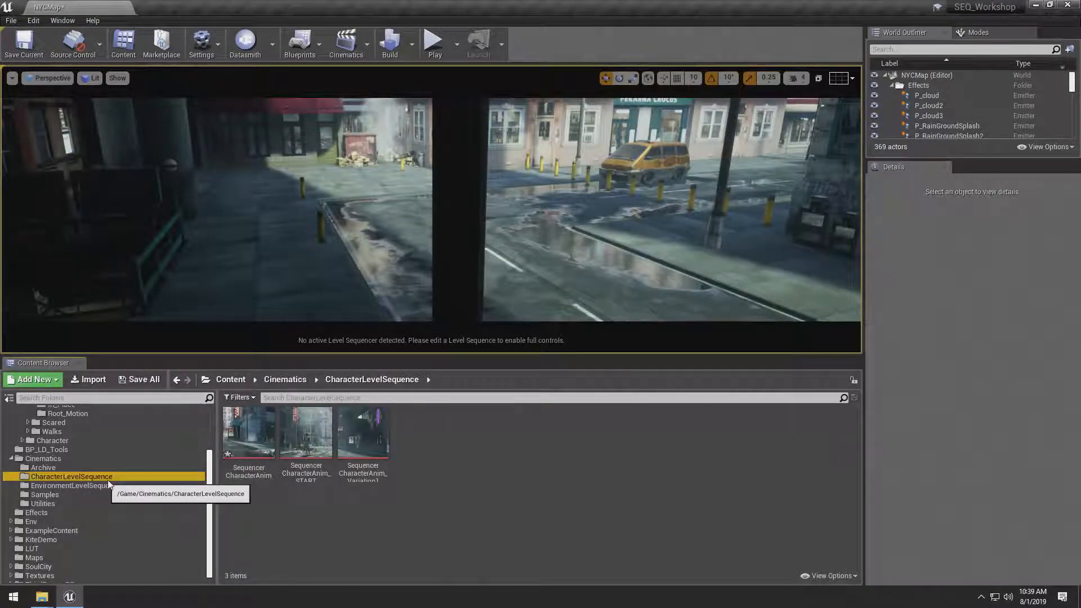
double_click(374, 443)
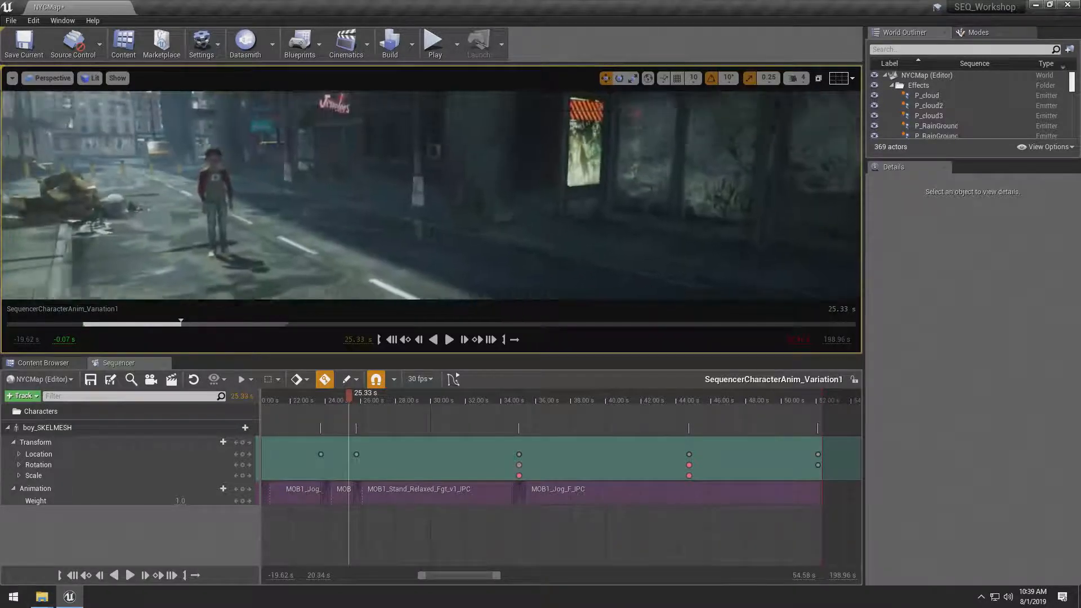
Scrub SequencerCharacterAnim_Variation1 to 44.77 s while following the boy's movement along the street.
drag(301, 398, 575, 370)
right_drag(536, 216, 544, 219)
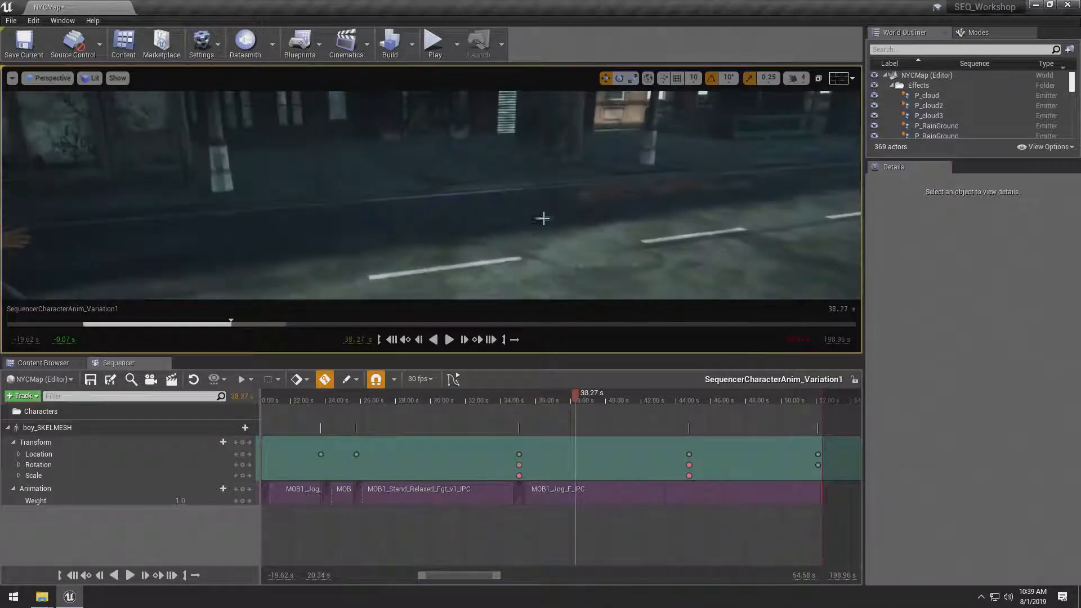
drag(580, 398, 642, 391)
mouse_move(644, 248)
right_down()
mouse_move(737, 254)
mouse_move(656, 250)
right_up()
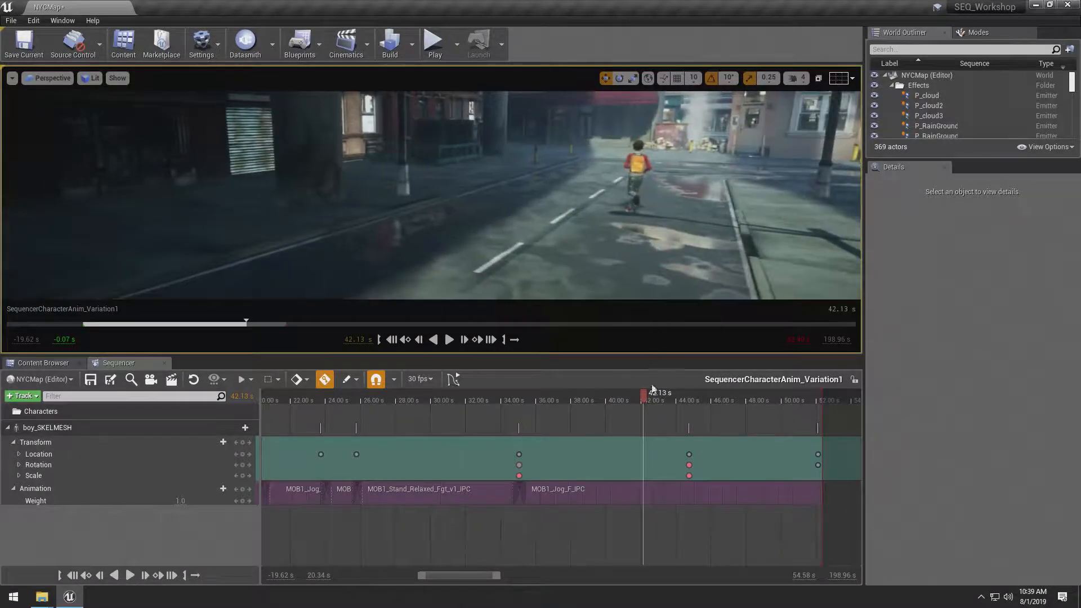
drag(647, 401, 693, 397)
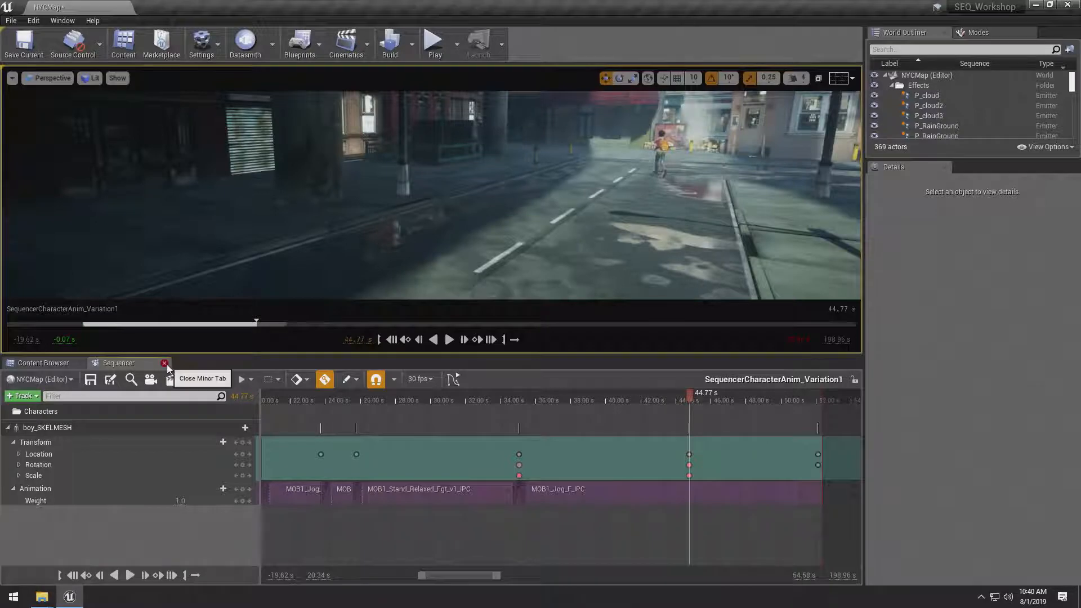
Close the variation, open SequencerENVEffects from the EnvironmentLevelSequence folder, and look over the street and sky.
click(164, 363)
click(141, 486)
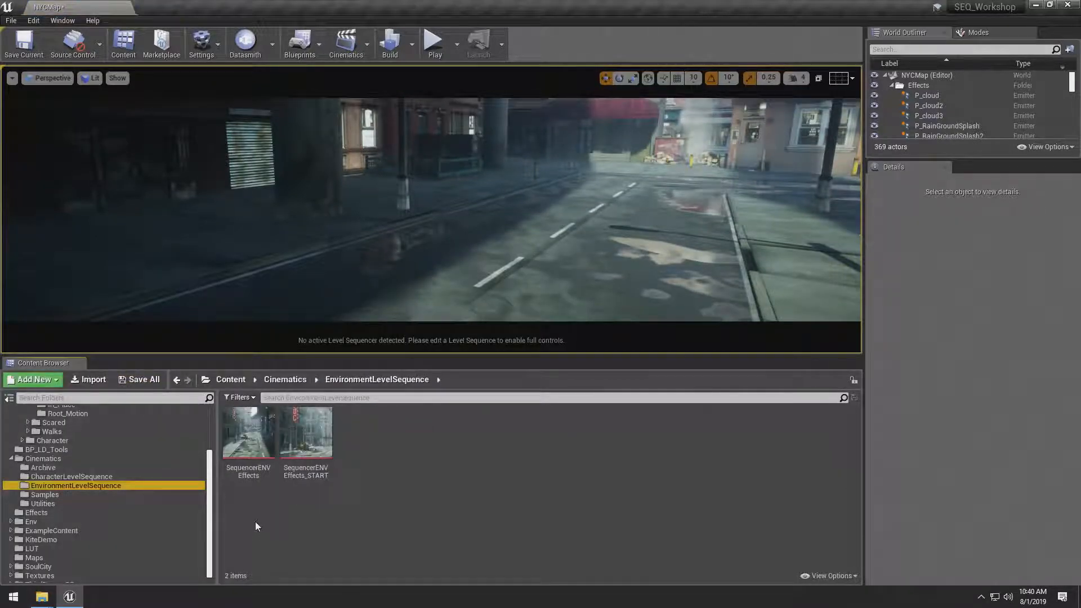
double_click(249, 437)
right_drag(430, 194, 261, 186)
right_drag(403, 273, 400, 273)
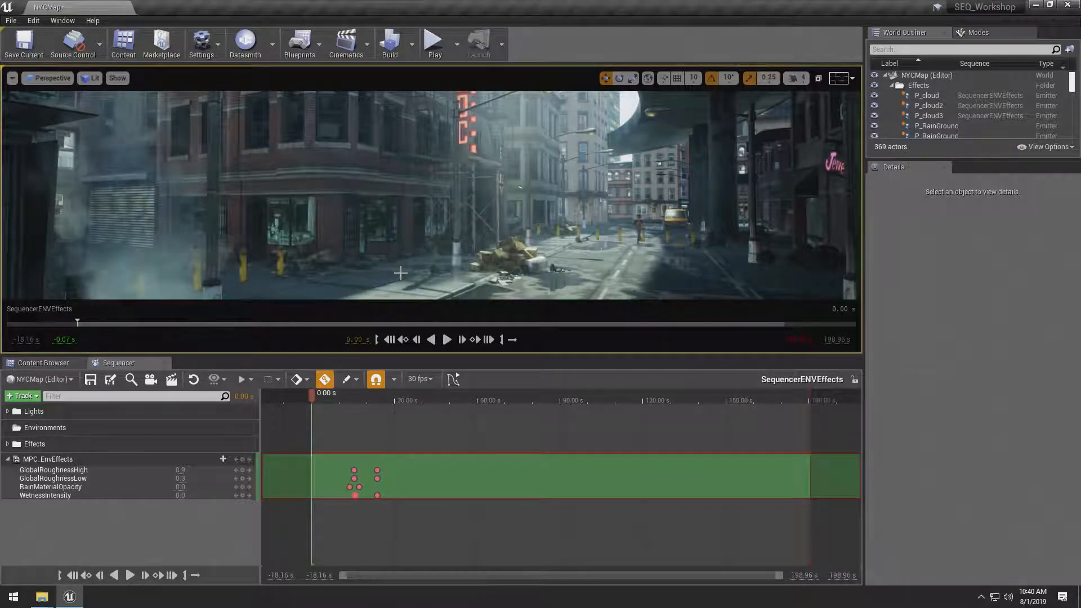
right_drag(361, 242, 373, 141)
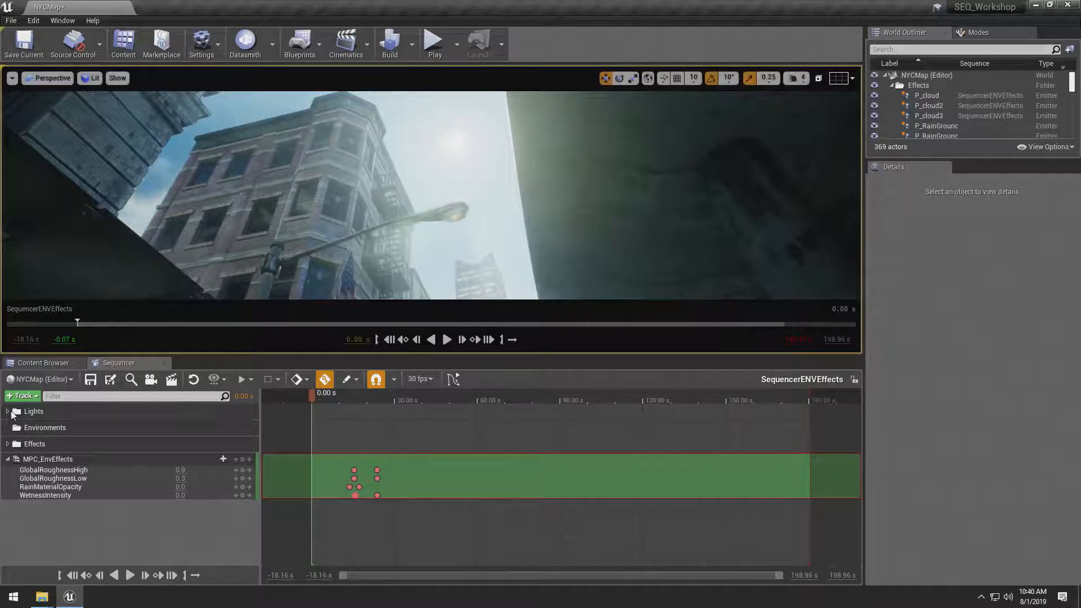
Expand the Lights folder of the sequence and select DirectionalLight, bringing its gizmo into view.
click(8, 412)
click(74, 428)
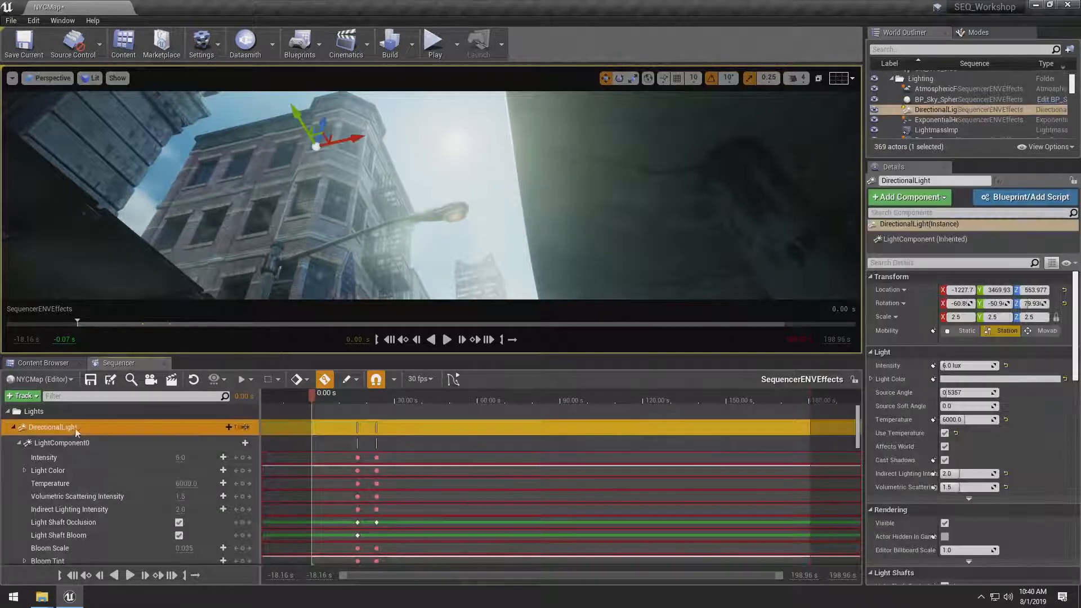
drag(273, 202, 273, 242)
right_drag(273, 243, 272, 281)
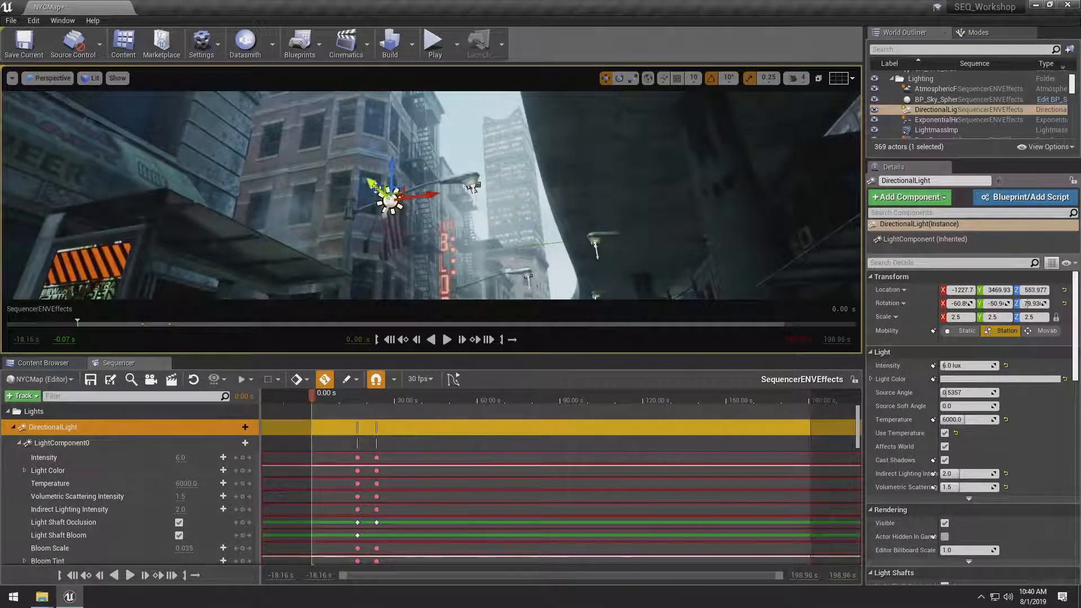
Examine the DirectionalLight's keyed LightComponent0 tracks against its light and light shaft properties.
scroll(110, 431, down, 2)
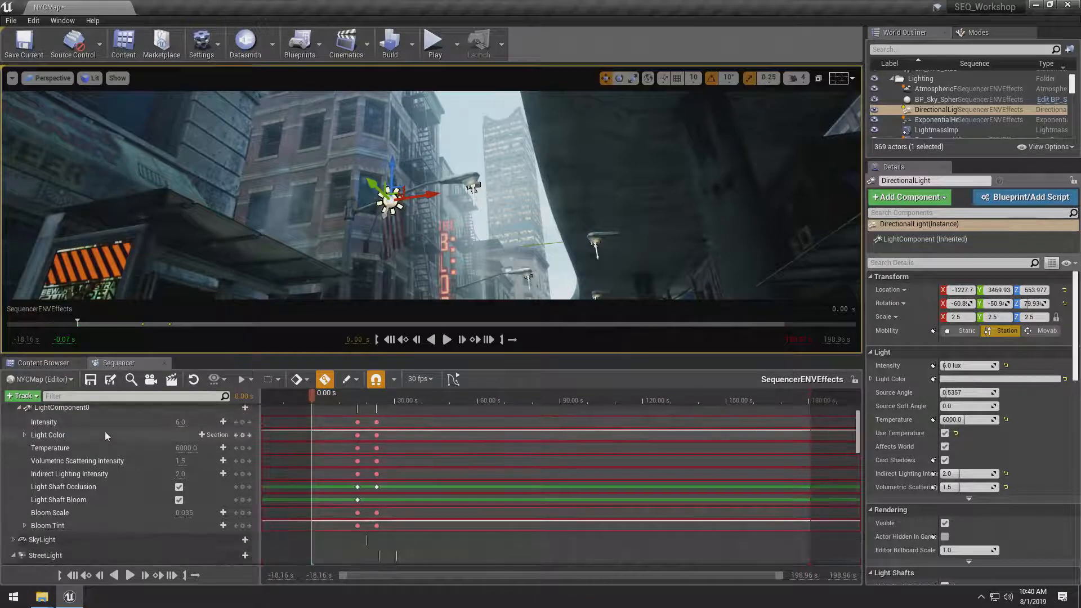
scroll(105, 431, up, 1)
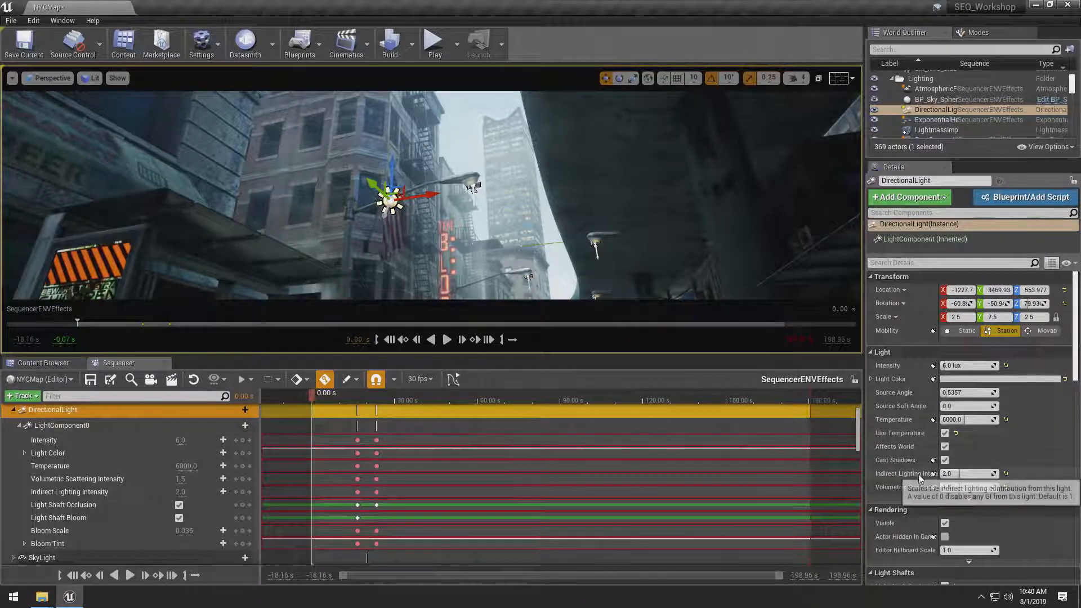
scroll(918, 474, down, 3)
scroll(131, 468, down, 1)
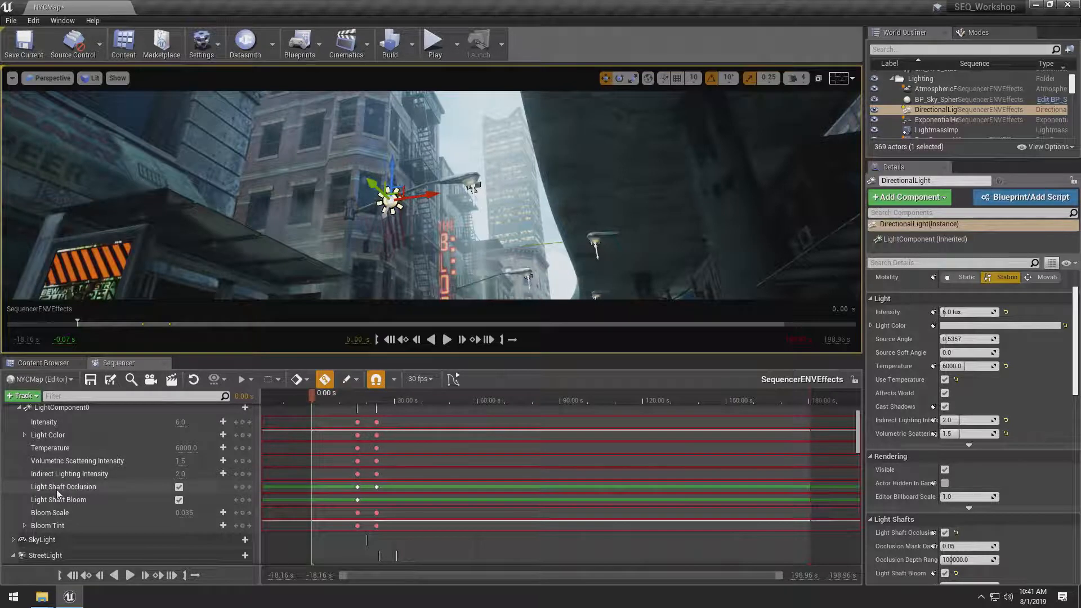
scroll(57, 494, down, 4)
Select the StreetLight4 spot light in the street scene and focus the view on it.
right_drag(538, 219, 439, 271)
mouse_move(535, 249)
right_down()
mouse_move(461, 288)
mouse_move(536, 250)
right_up()
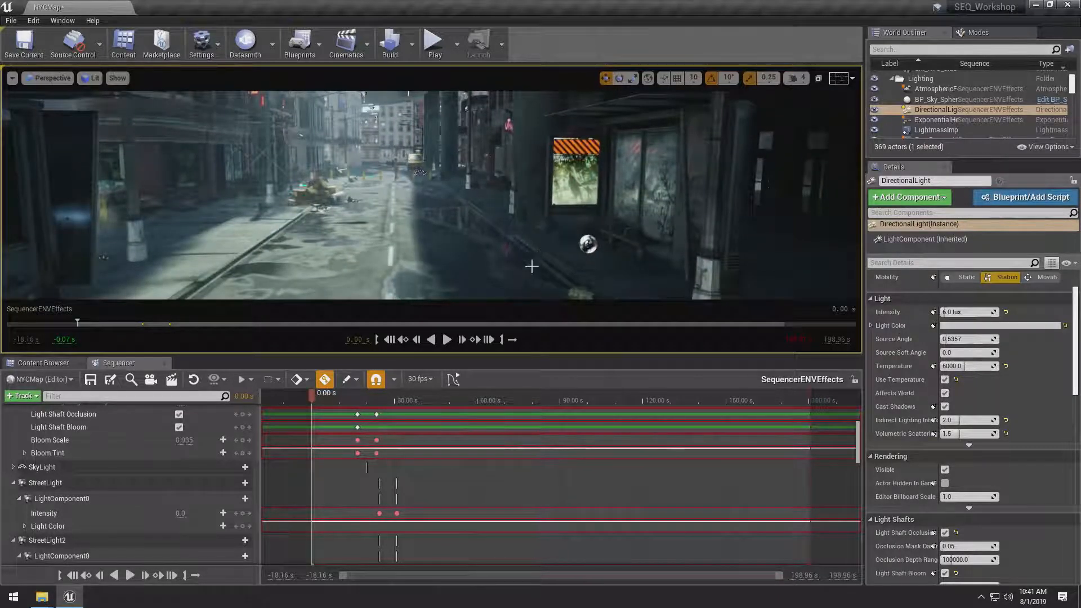
scroll(326, 447, down, 2)
right_drag(349, 254, 338, 186)
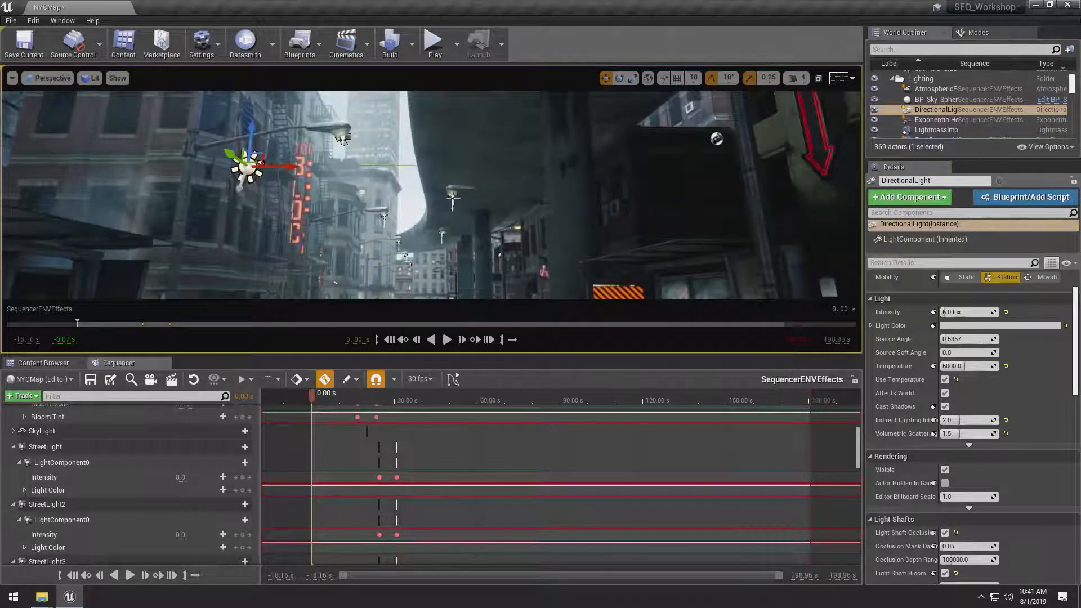
click(454, 197)
click(341, 139)
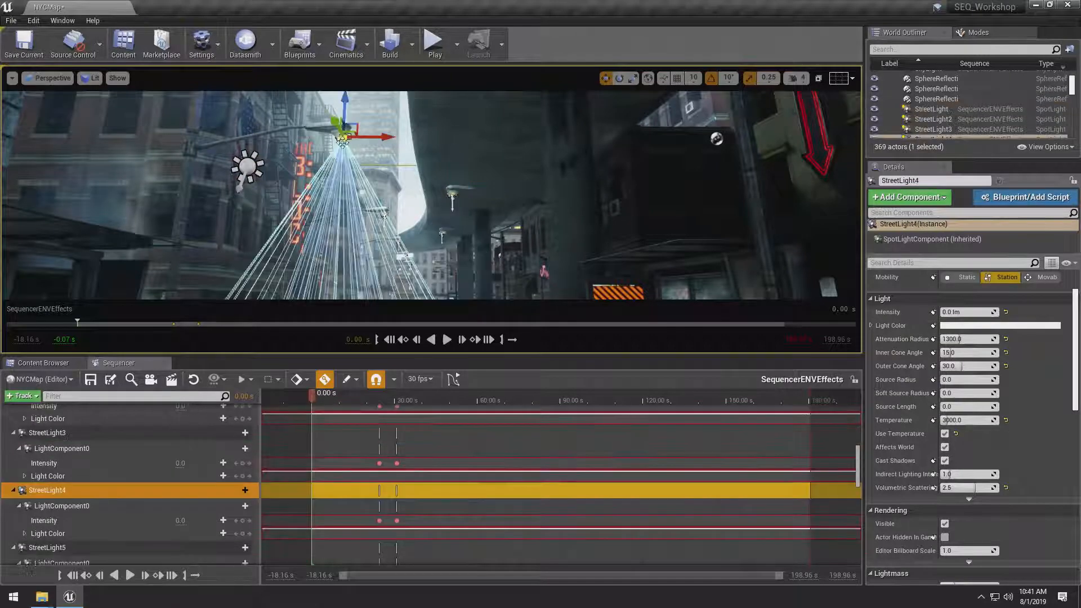
key(f)
Examine the keyed Intensity tracks of the street lights from StreetLight4 onward.
scroll(137, 430, down, 6)
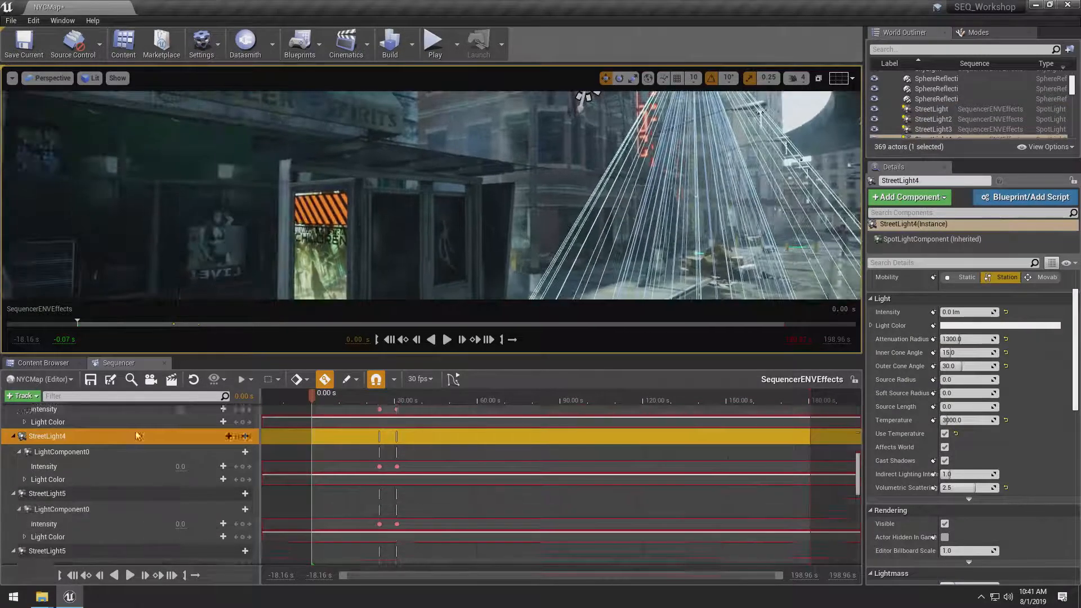
scroll(137, 430, down, 1)
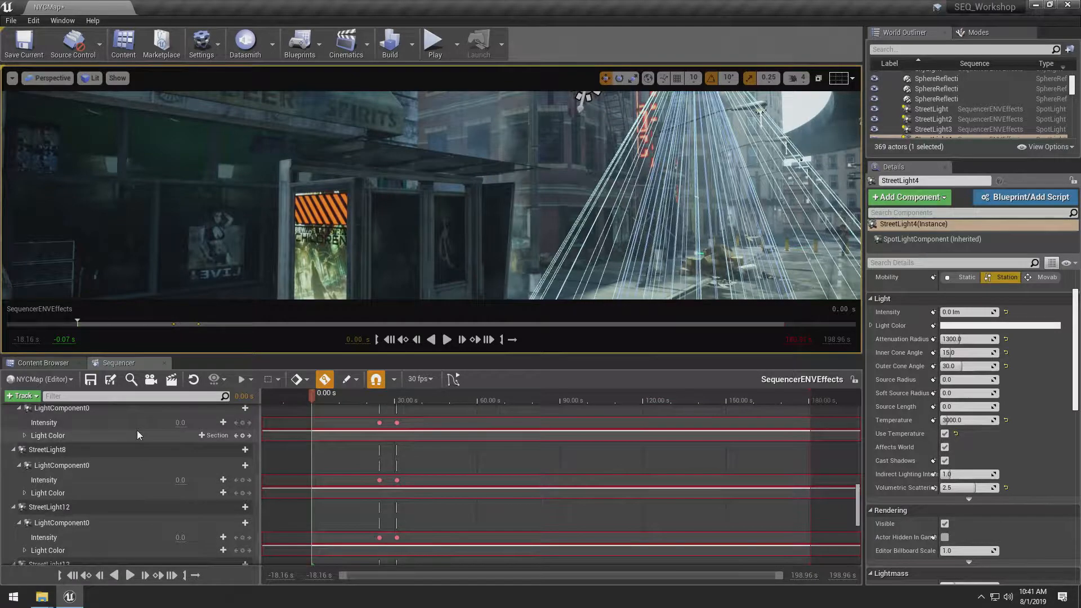
scroll(175, 434, down, 4)
scroll(174, 431, up, 4)
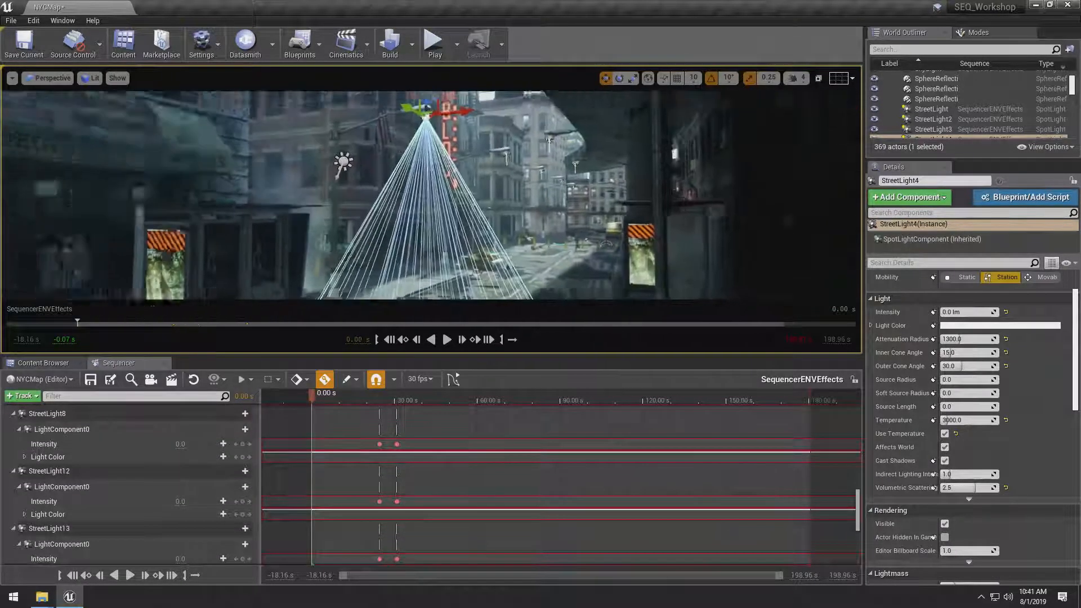
right_drag(431, 197, 341, 191)
Show the placeable Lights category and enlarge its area so every light type is listed.
click(1010, 33)
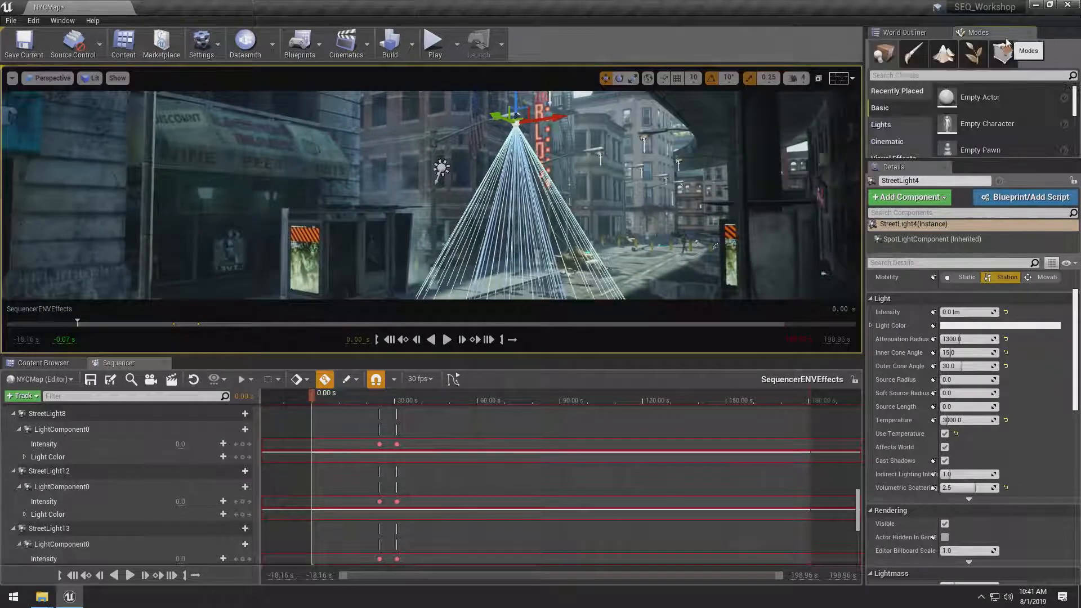
click(916, 131)
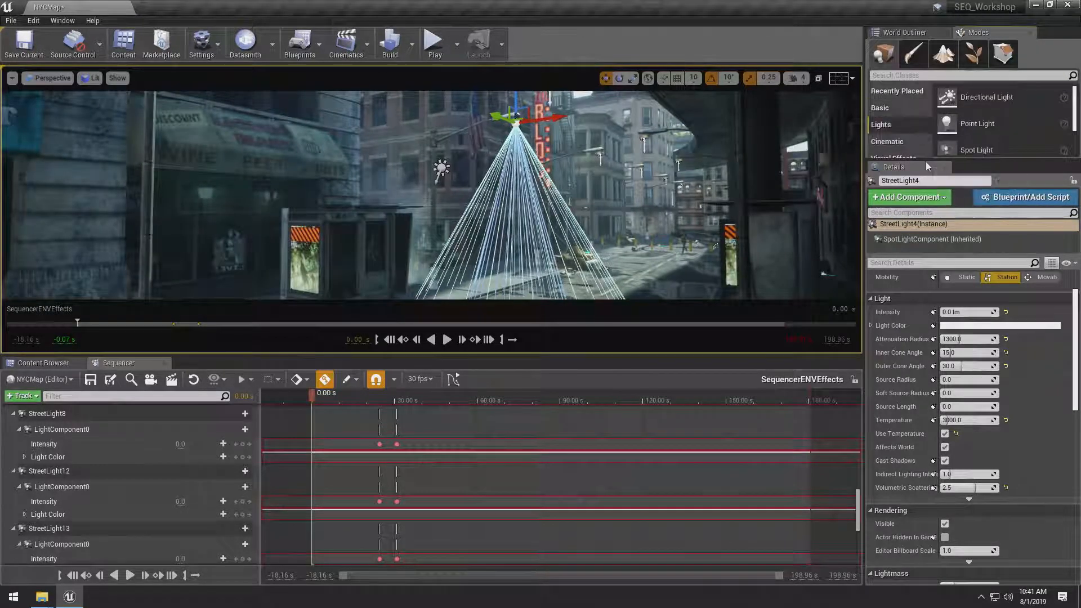
drag(925, 161, 925, 234)
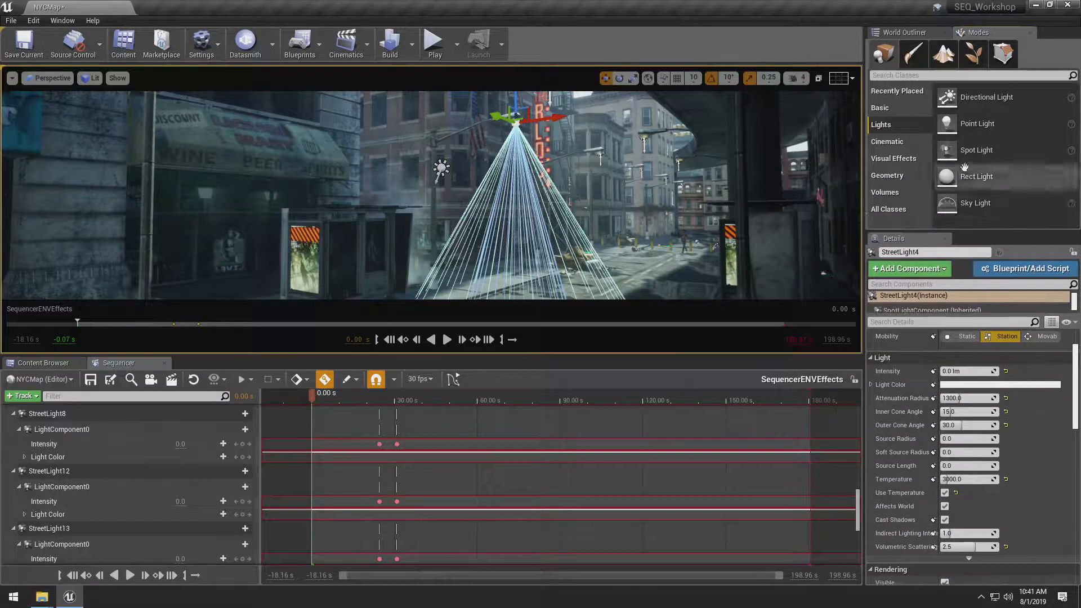
drag(968, 98, 756, 213)
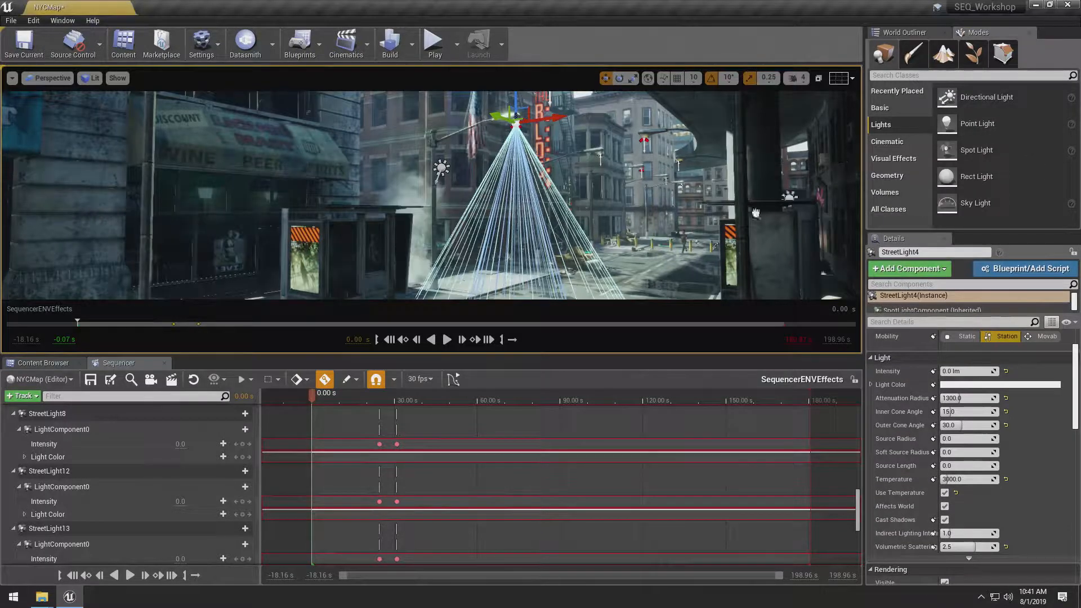
click(710, 225)
key(Escape)
click(1001, 150)
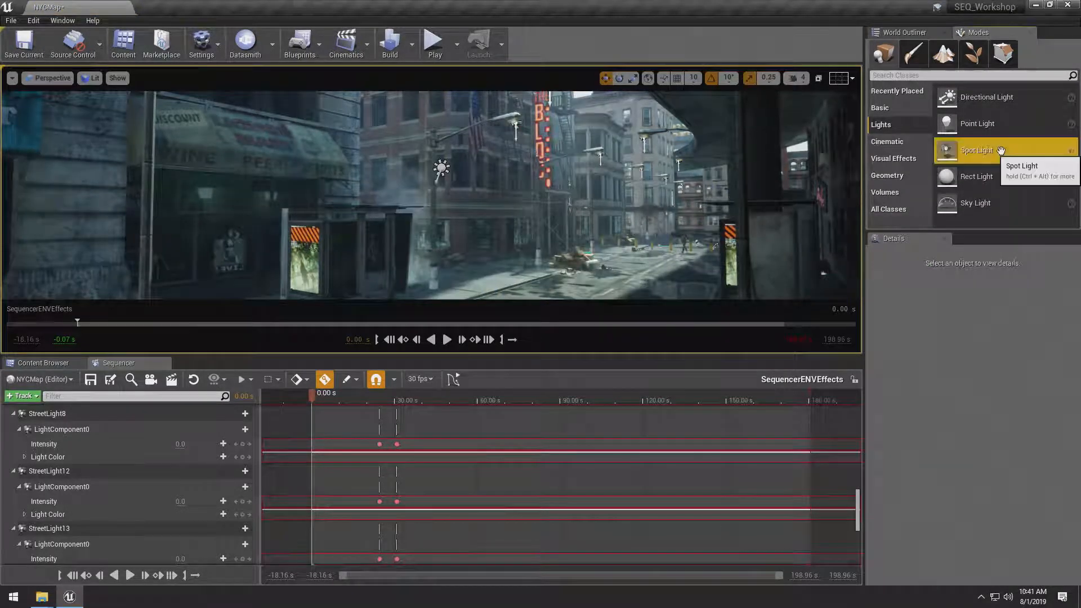
Place a Point Light in the street, raise it, and add it to the SequencerENVEffects sequence as an actor track.
drag(987, 141, 634, 253)
drag(635, 211, 637, 163)
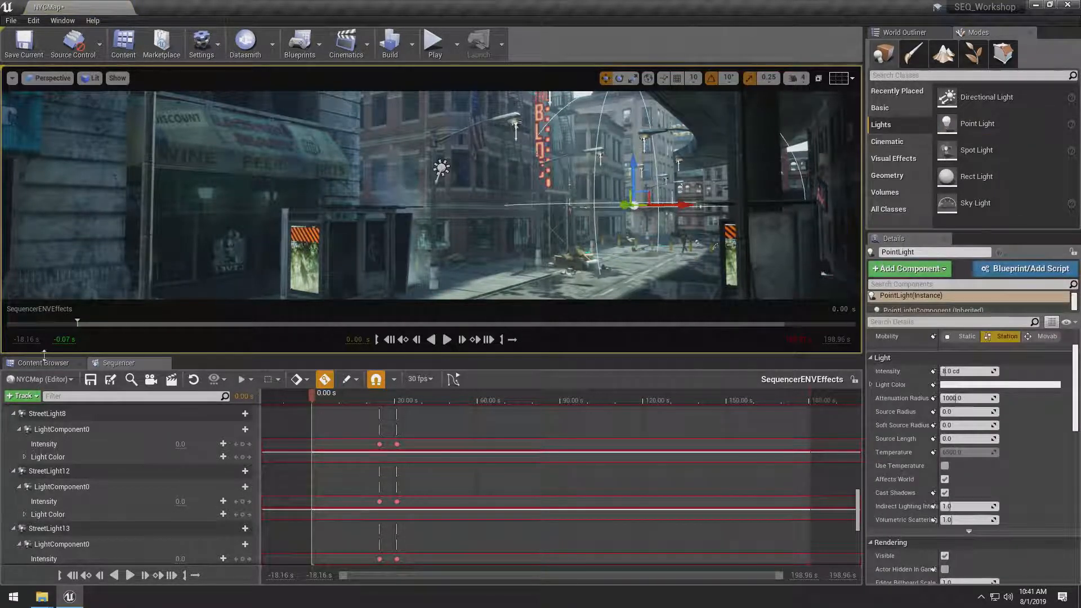
click(29, 396)
mouse_move(40, 407)
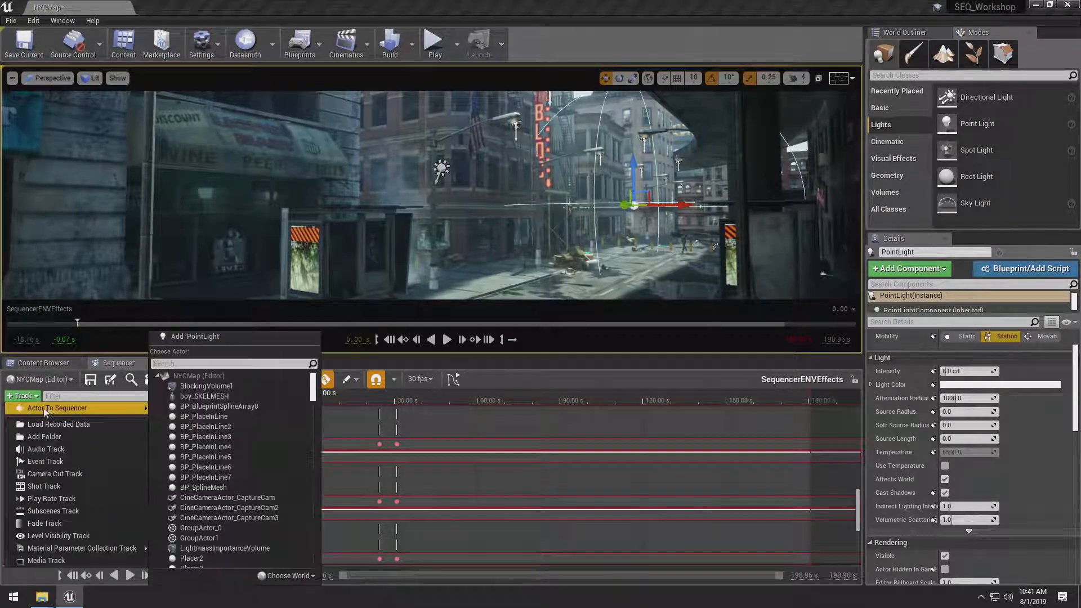
click(203, 337)
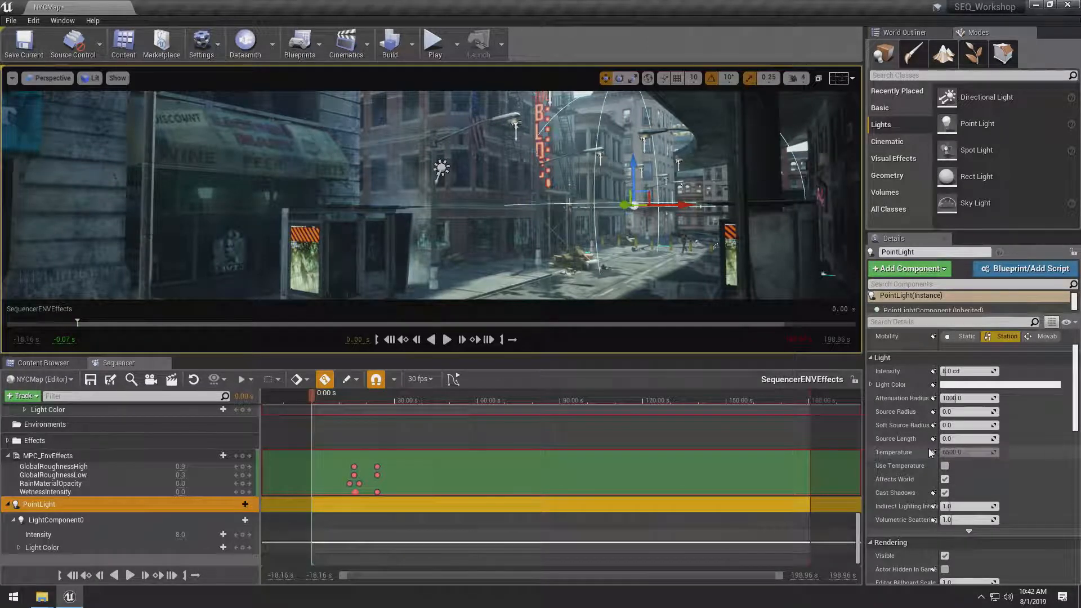
Undo the PointLight's track and its placement in the level.
right_drag(715, 261, 751, 266)
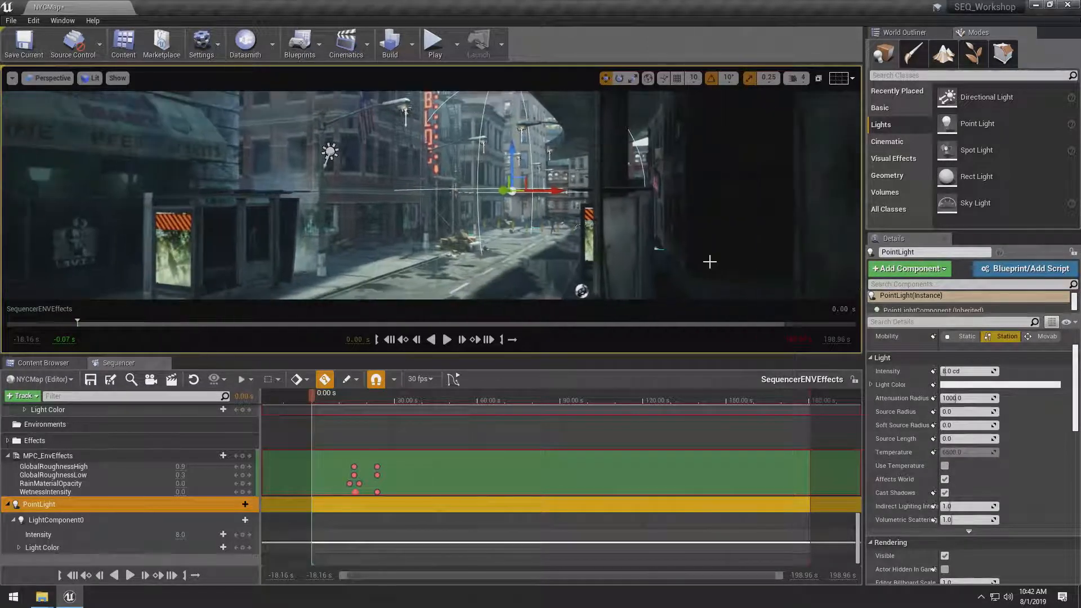
key(ctrl+z)
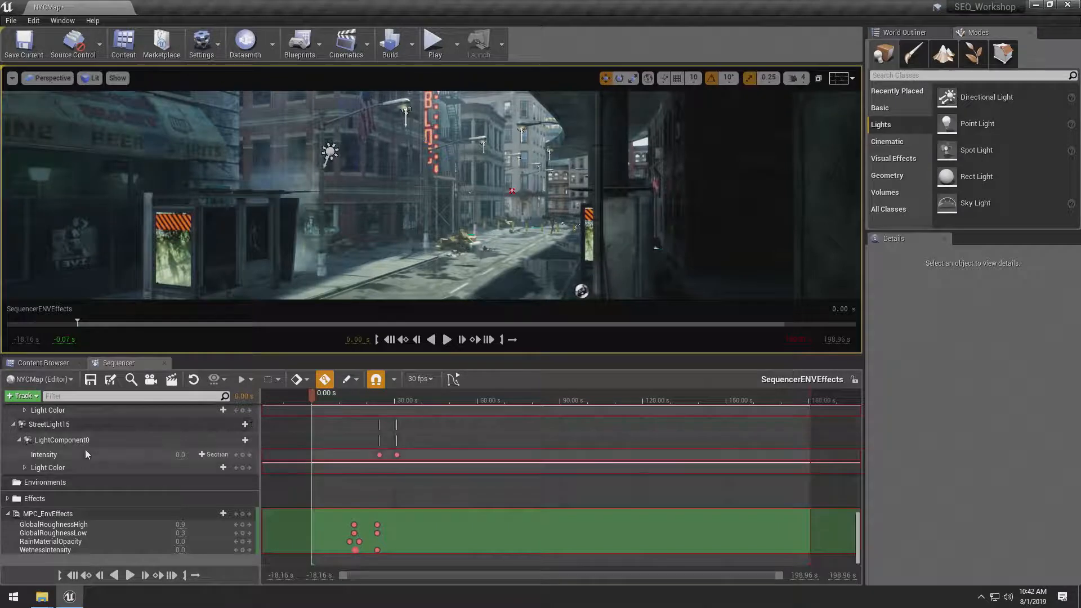
Expand the Effects folder of the sequence and select ExponentialHeightFog to show its fog tracks and properties.
scroll(47, 431, up, 3)
scroll(45, 442, down, 3)
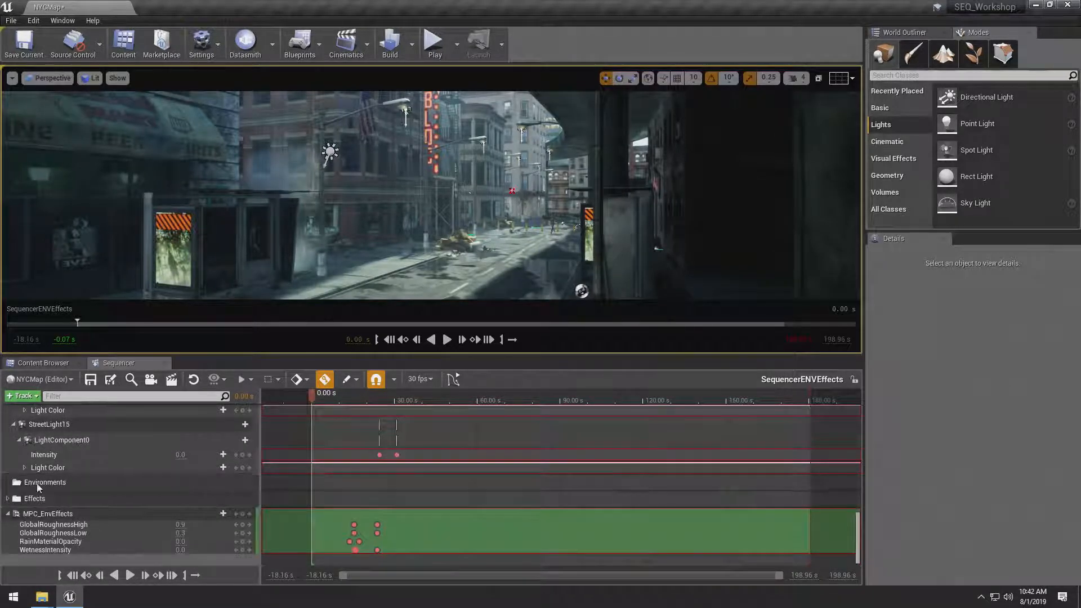
click(7, 499)
scroll(22, 495, down, 3)
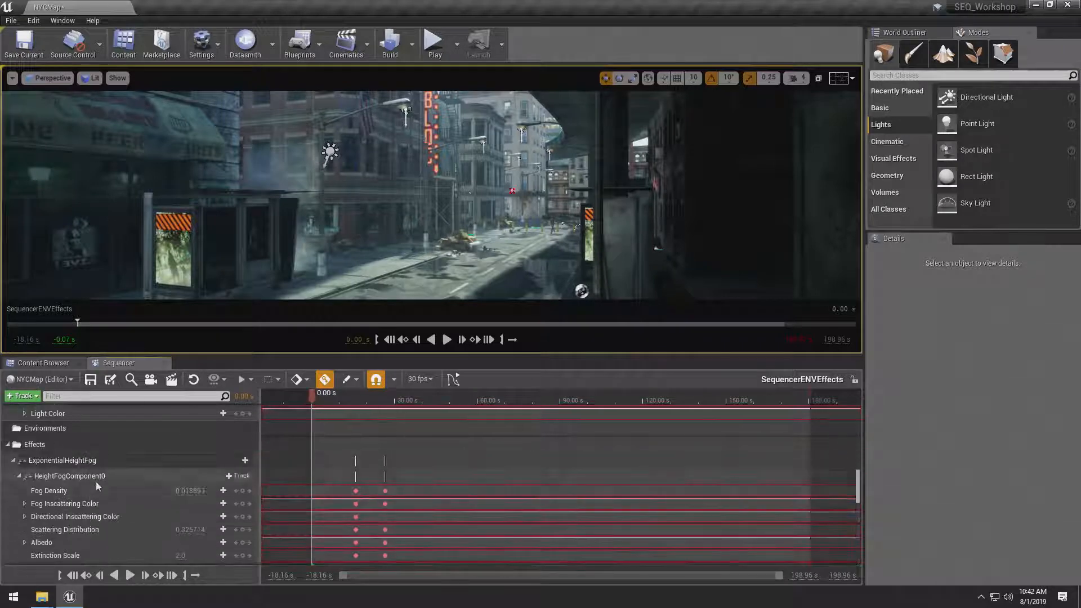
click(110, 463)
mouse_move(432, 195)
right_down()
mouse_move(569, 124)
mouse_move(518, 148)
mouse_move(335, 158)
mouse_move(428, 186)
right_up()
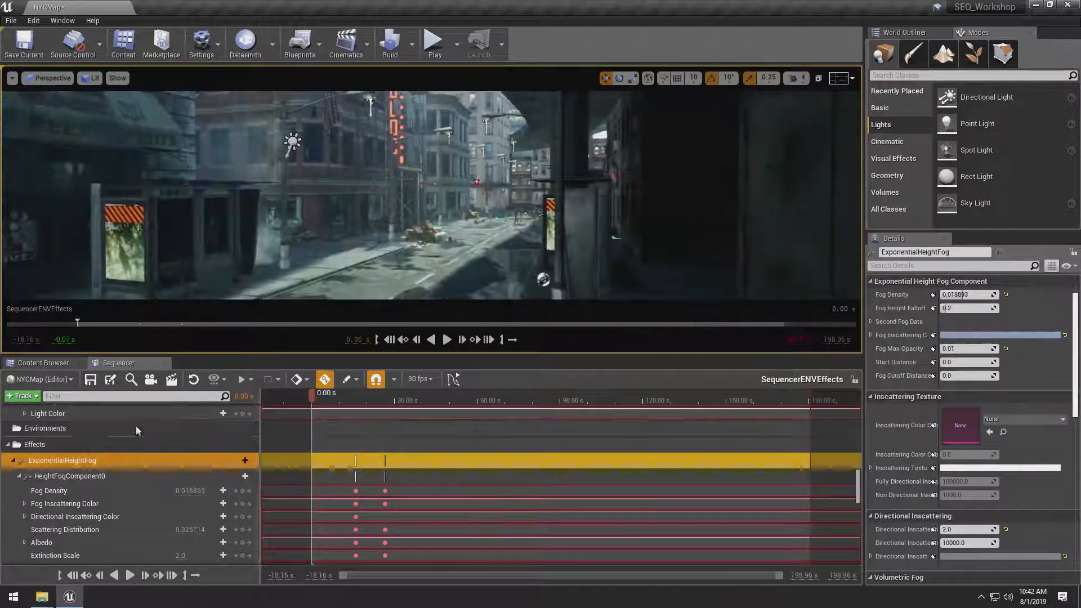
Select AtmosphericFog in the sequence to show its fog tracks and properties, and turn the view up to the sky.
scroll(123, 460, down, 7)
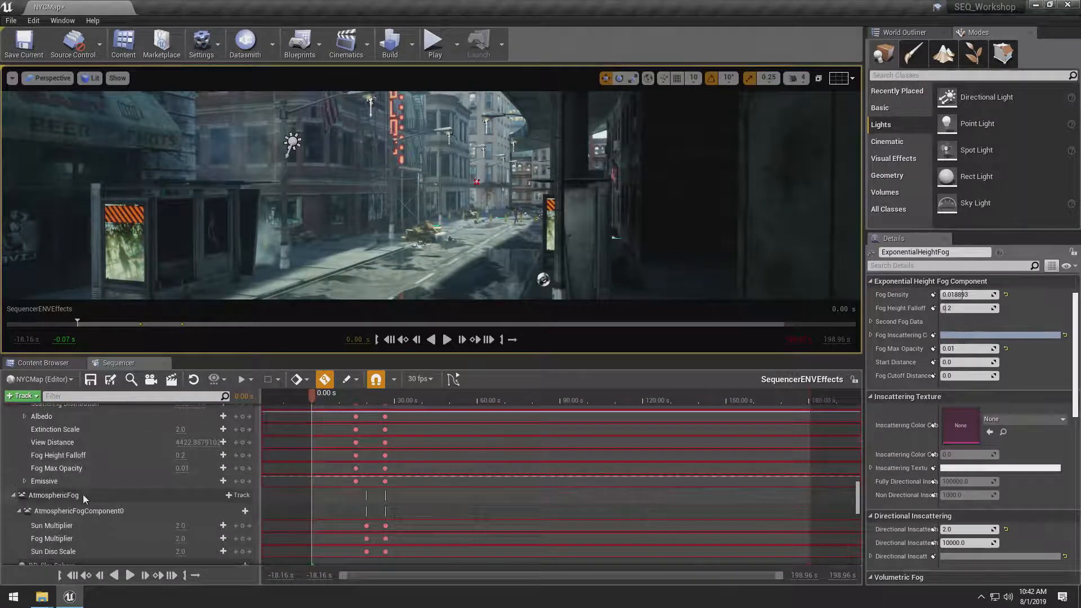
click(85, 499)
scroll(117, 493, down, 3)
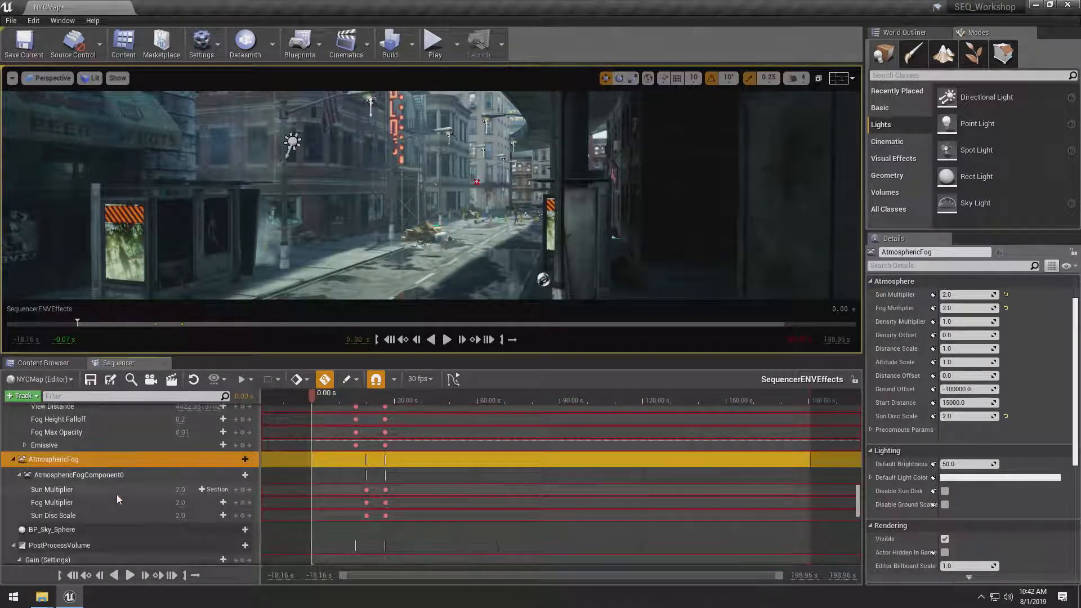
right_drag(366, 226, 265, 153)
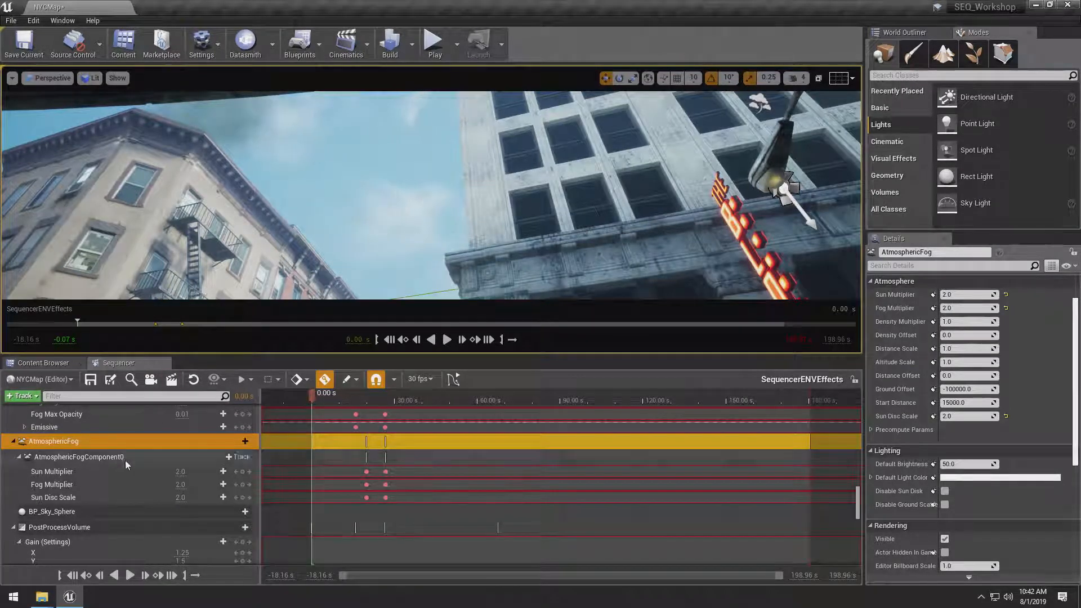
Select PostProcessVolume, expand its Misc color grading settings, and look through its keyed post-process tracks.
click(130, 526)
right_drag(403, 234, 403, 270)
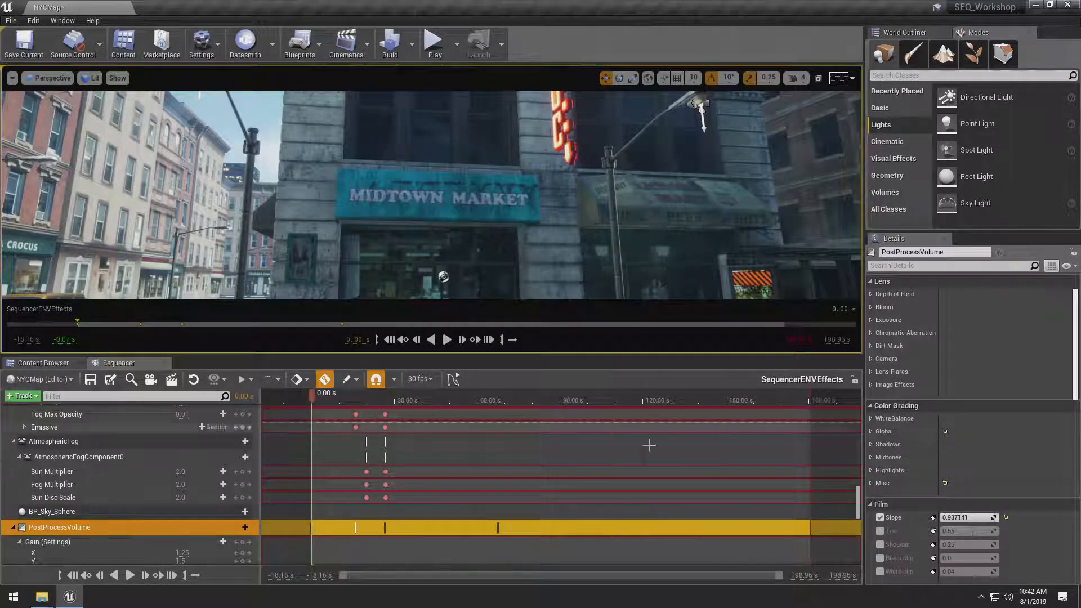
click(872, 483)
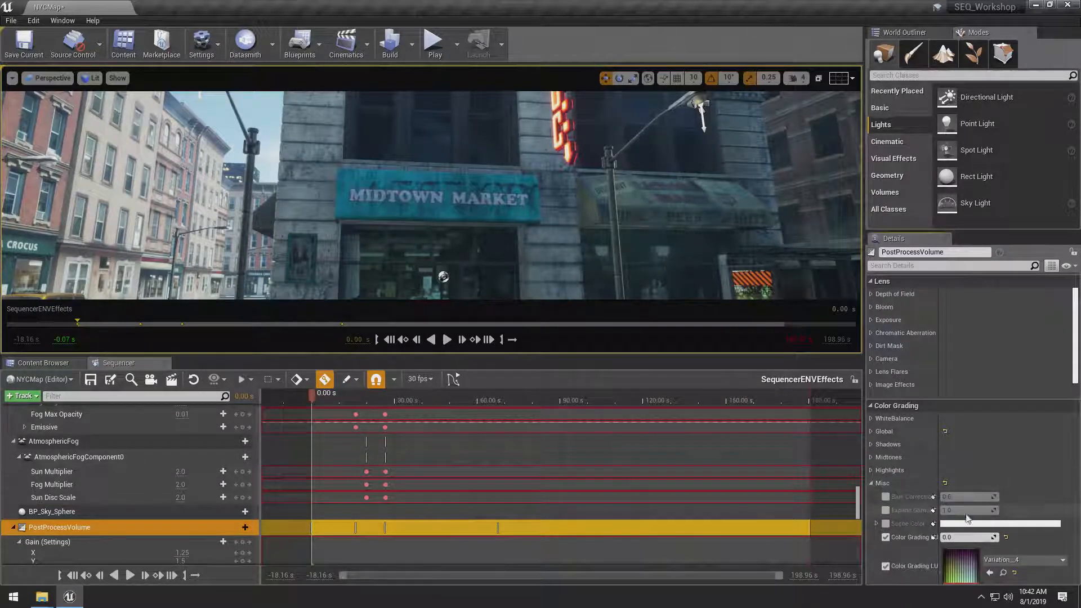
scroll(892, 507, down, 2)
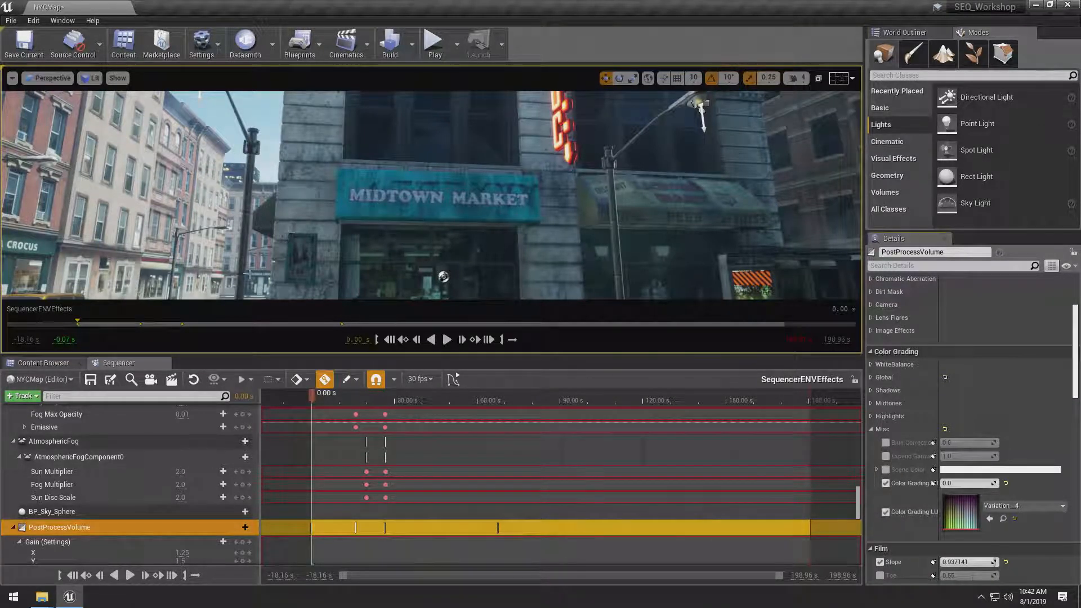
scroll(90, 515, down, 10)
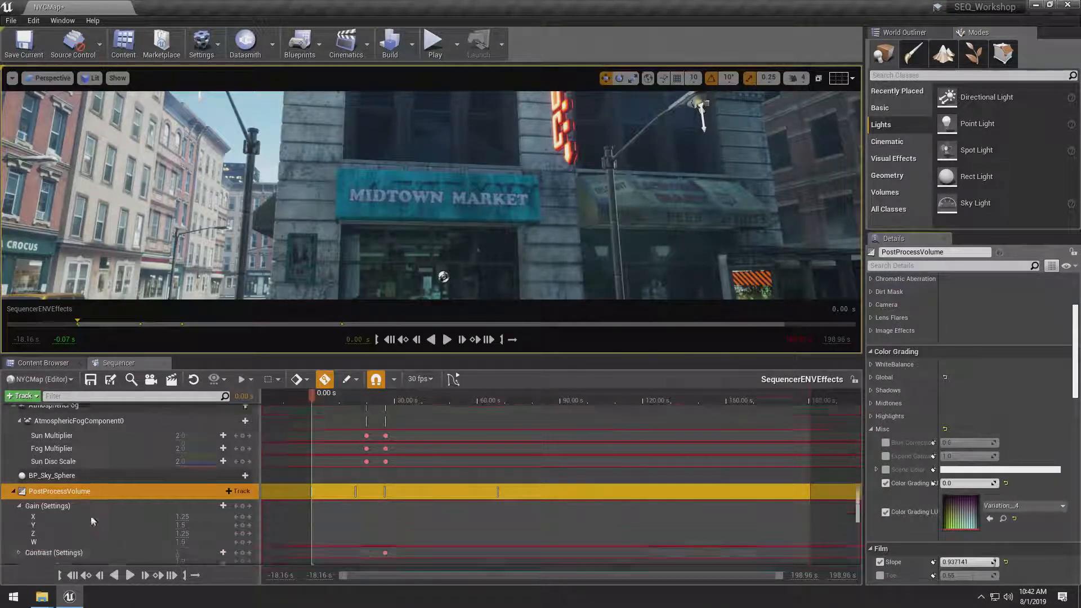
scroll(106, 500, down, 2)
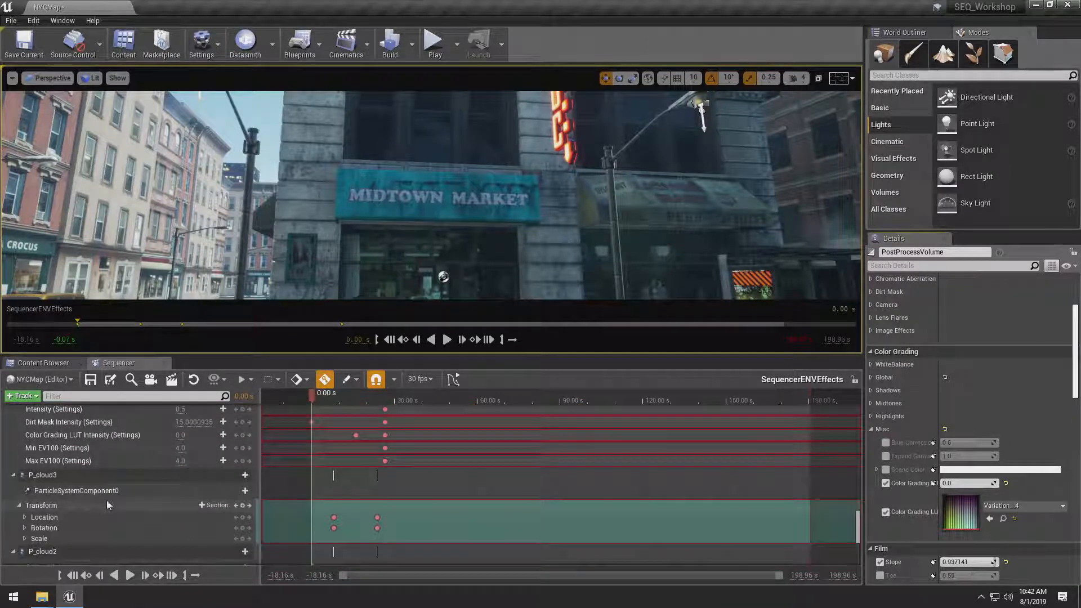
Examine the sky together with the keyed P_cloud transform tracks and the MPC_EnvEffects parameter tracks, moving the playhead to -5.00 s.
right_drag(163, 265, 174, 220)
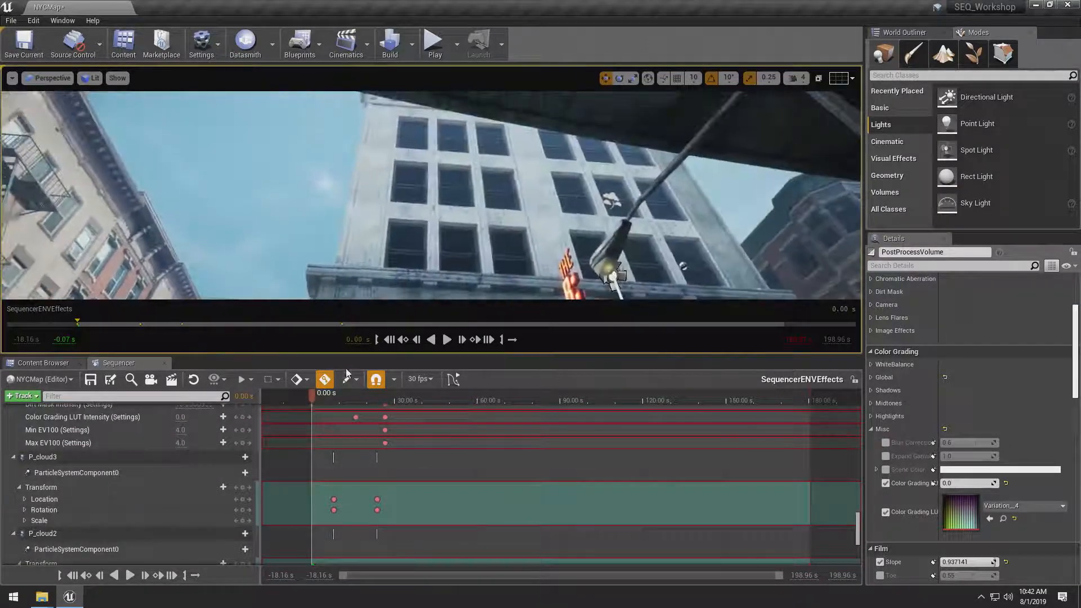
drag(332, 398, 298, 400)
scroll(152, 461, down, 5)
scroll(164, 466, down, 1)
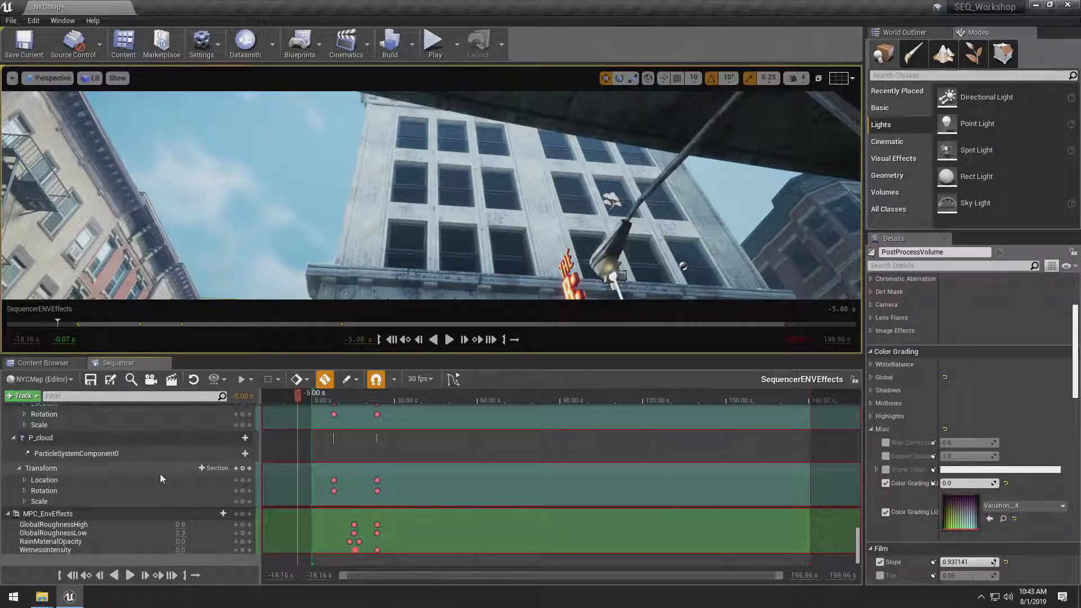
Enlarge the viewport, aim the view down at the street surface, and scrub the sequence forward to 32.27 s.
drag(299, 356, 299, 442)
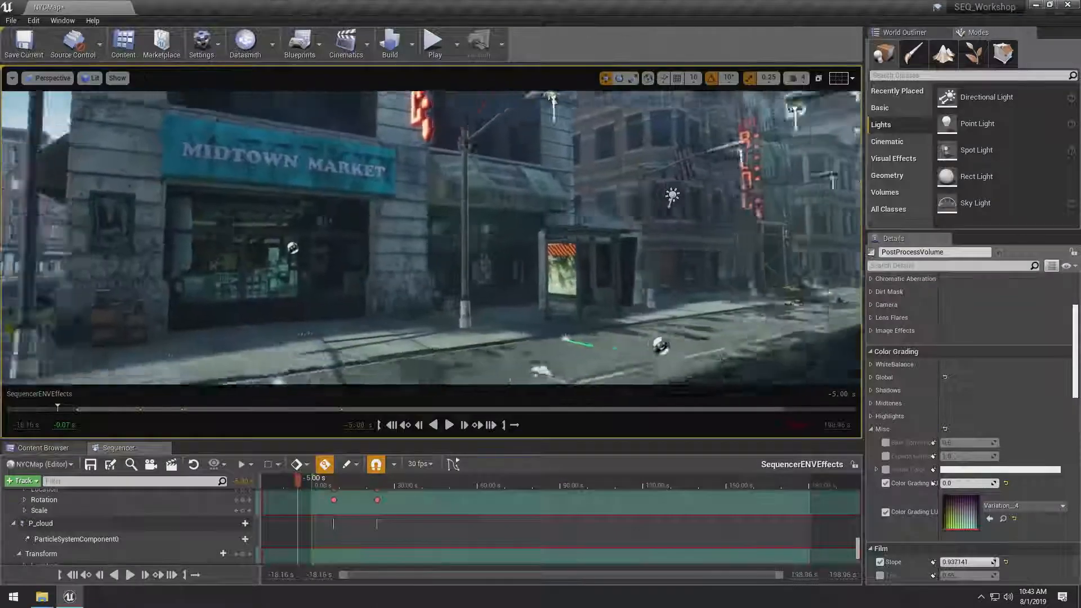
right_drag(720, 357, 456, 338)
key(w)
drag(341, 483, 400, 485)
right_drag(431, 236, 519, 256)
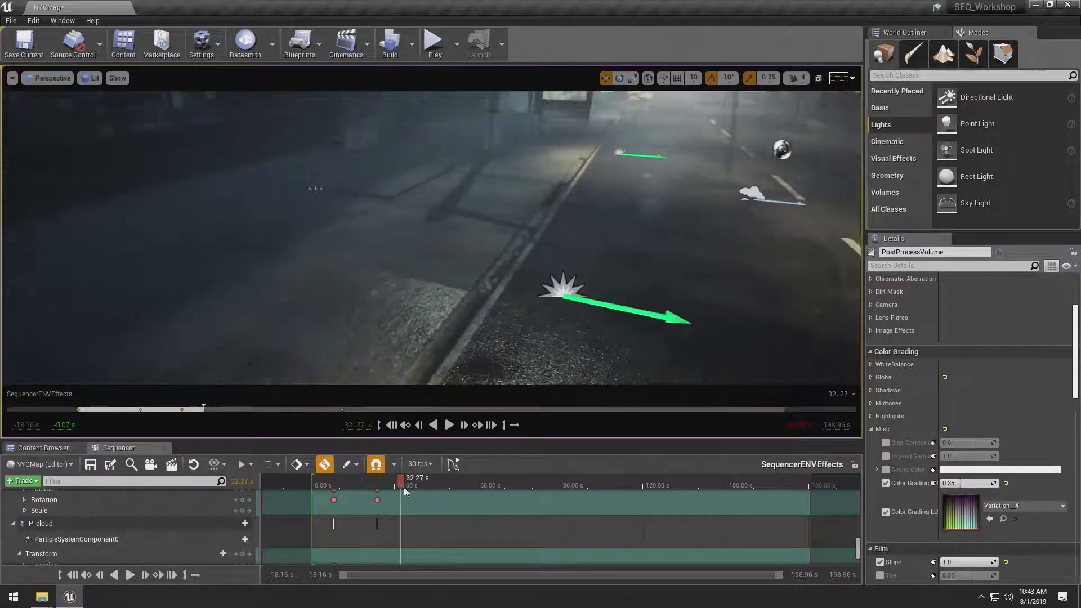
Scrub SequencerENVEffects between its start and 54.27 s, ending at 41.03 s, to compare the dry and stormy street.
drag(396, 485, 359, 480)
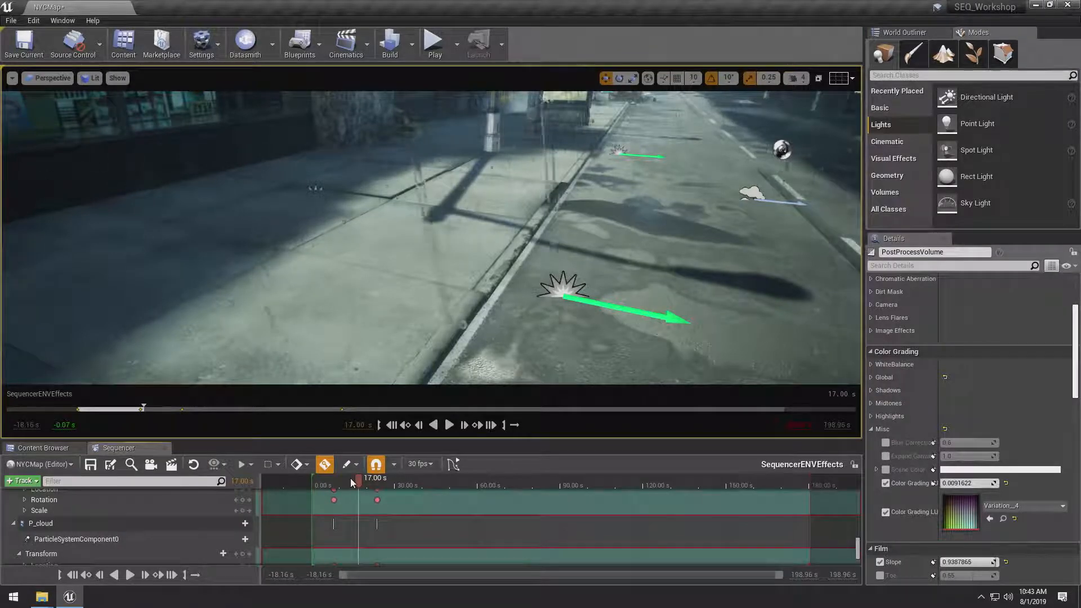
drag(356, 478, 462, 482)
right_drag(591, 312, 557, 294)
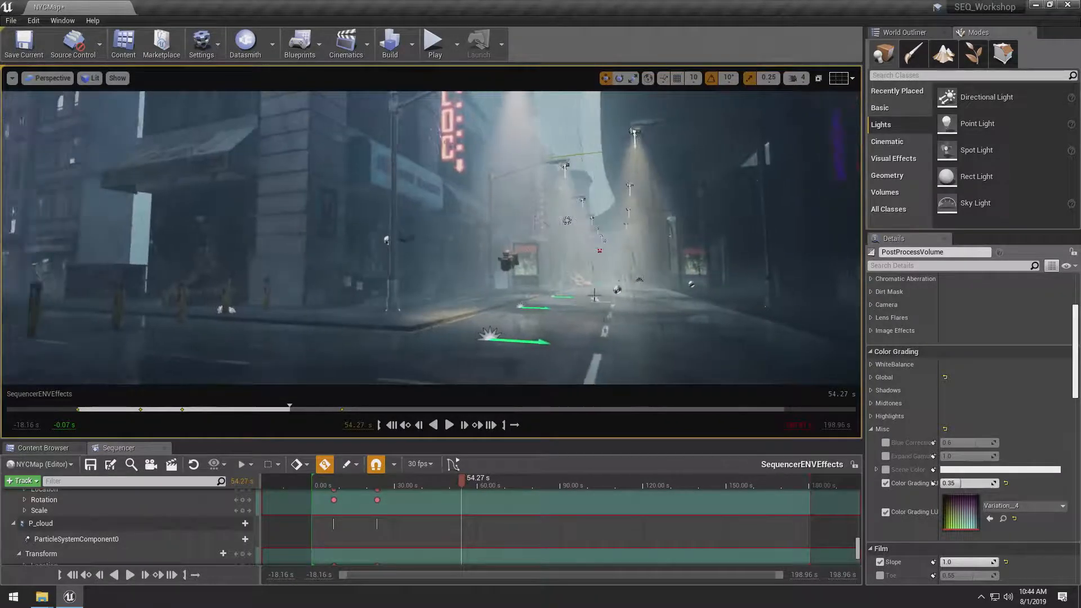
drag(462, 487, 312, 478)
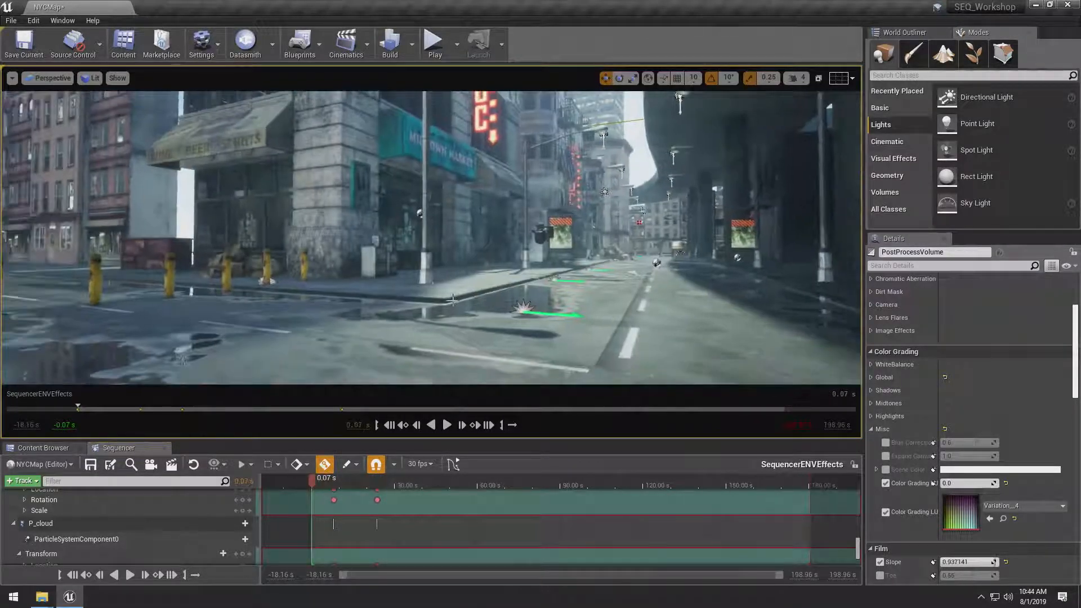
drag(312, 482, 425, 479)
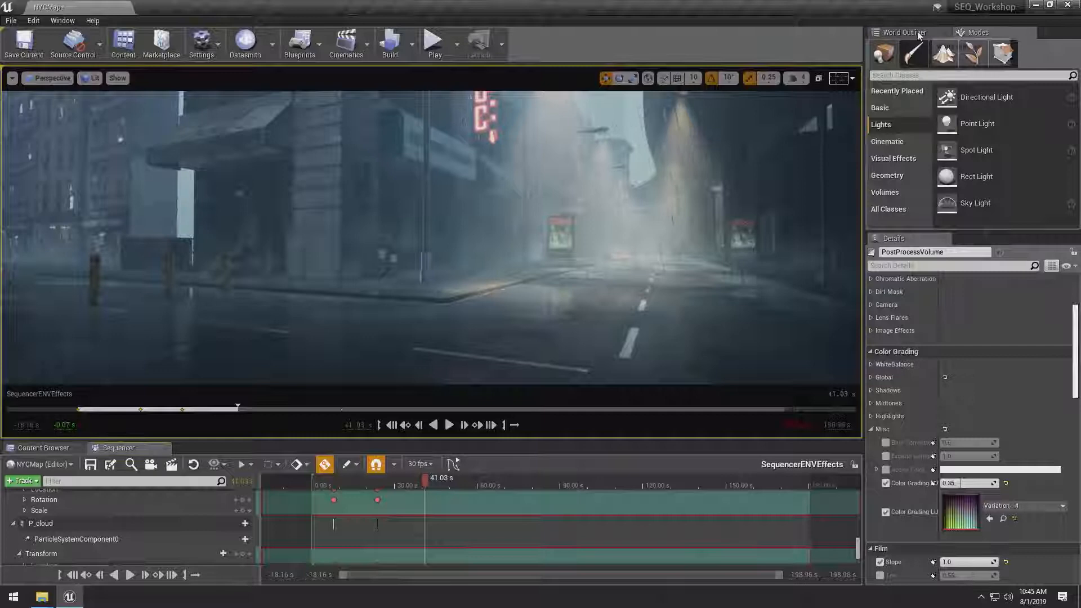
Select the rain emitters from P_RainGroundSplash5 through P_RainStorm4 in the World Outliner.
click(904, 32)
scroll(961, 135, up, 8)
scroll(959, 131, up, 6)
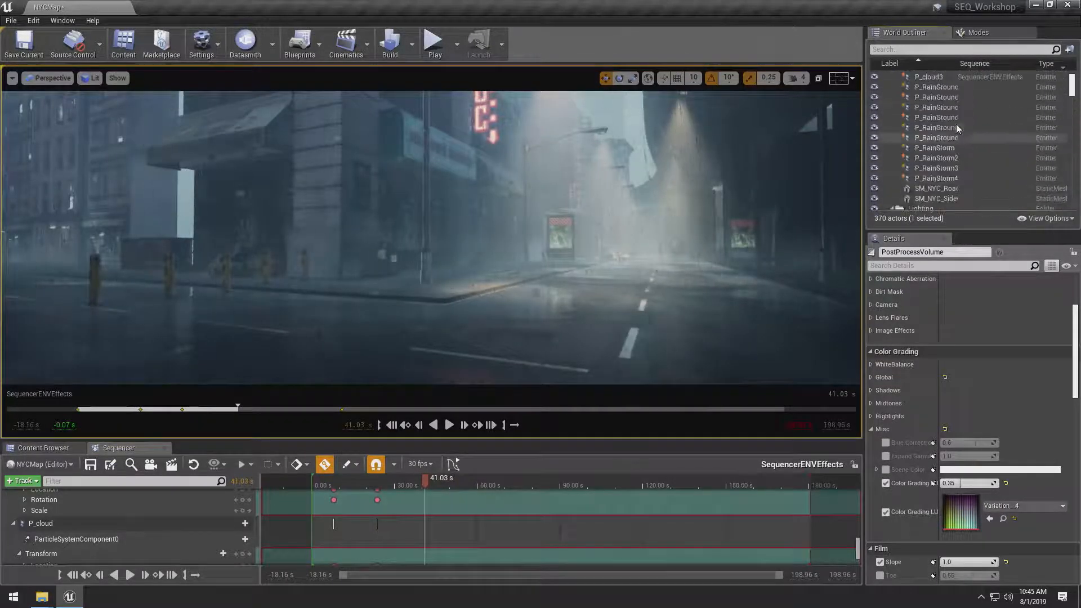
click(957, 121)
scroll(955, 161, down, 2)
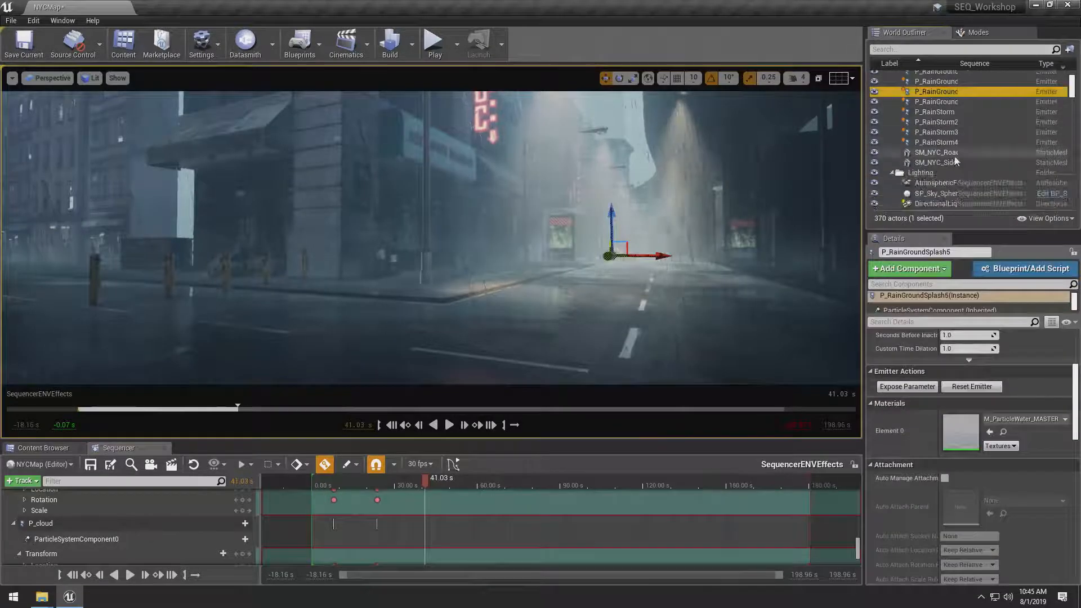
scroll(955, 161, down, 1)
shift+click(956, 129)
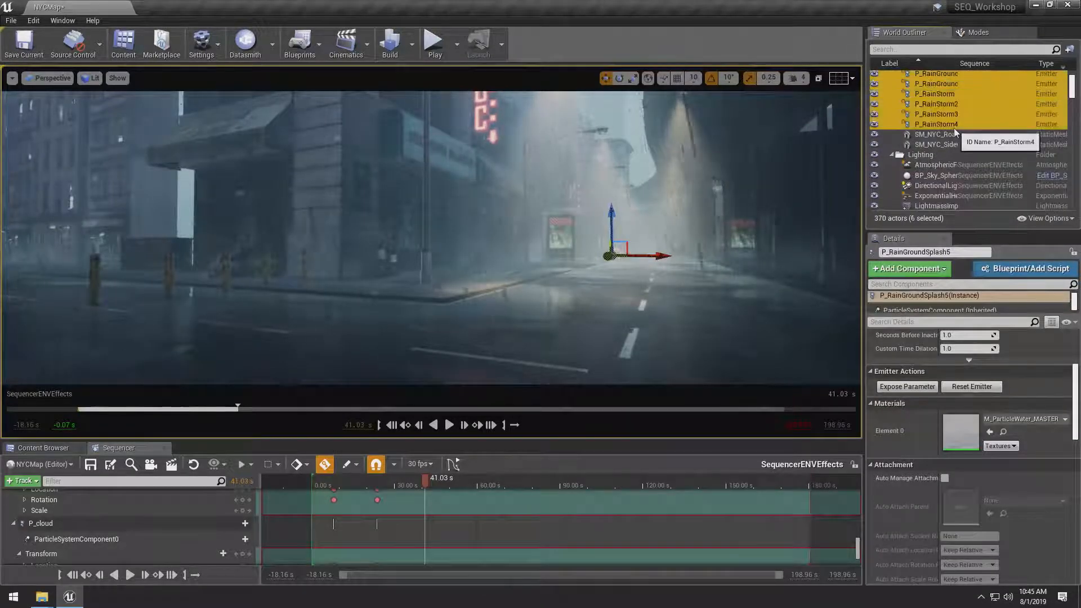
Scrub the sequence back to 1.90 s with the rain emitters highlighted, and clear the selection.
drag(422, 486, 320, 477)
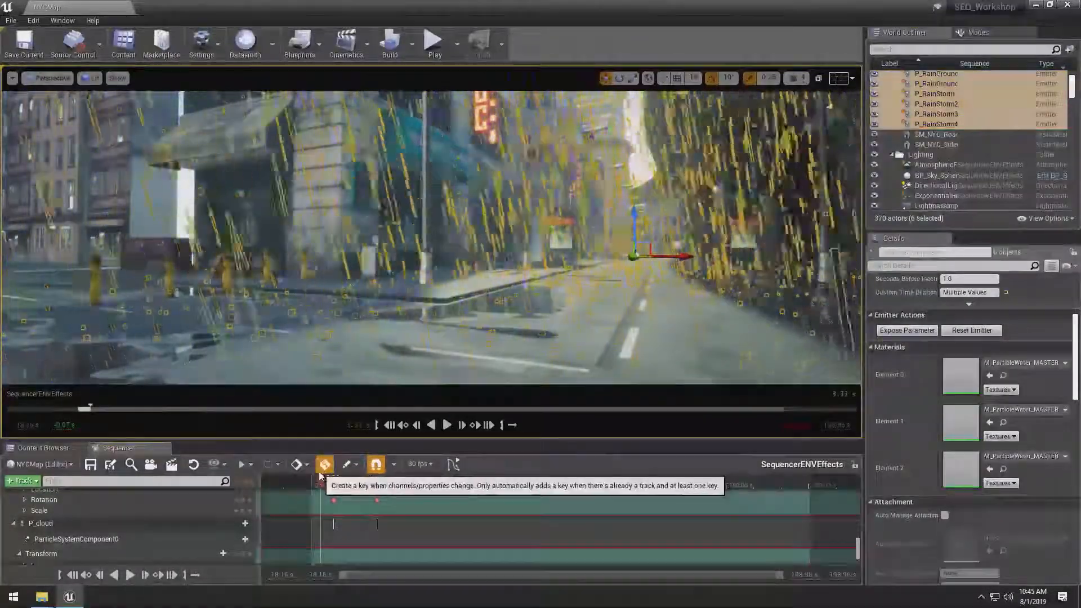
drag(320, 478, 317, 477)
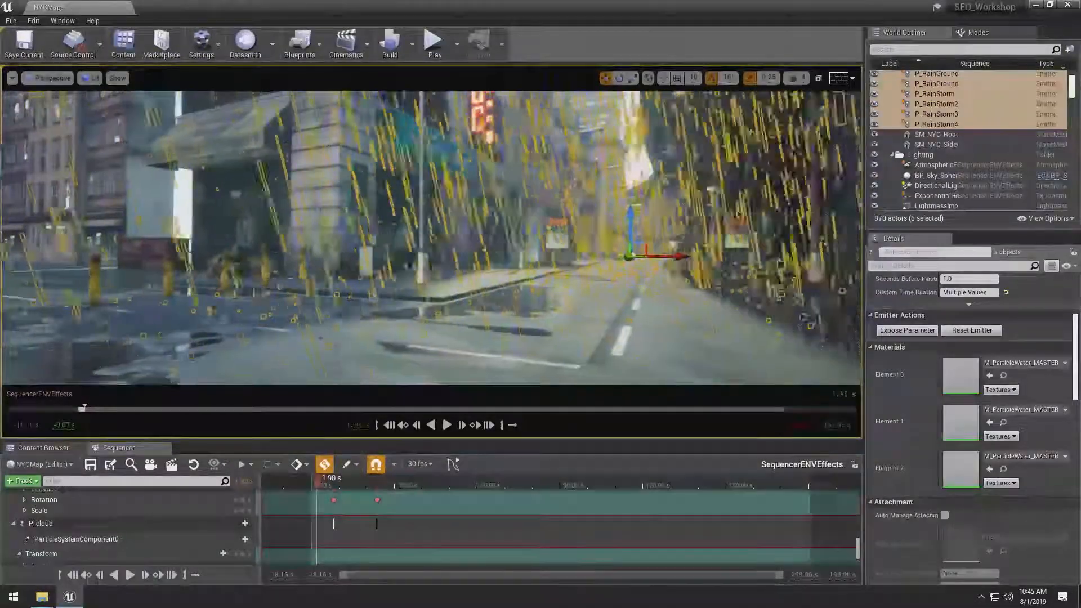
key(Escape)
Highlight P_RainStorm4, P_RainStorm and a rain ground splash emitter together in the street view, and deselect everything.
click(937, 125)
ctrl+click(936, 94)
ctrl+click(945, 84)
ctrl+click(939, 74)
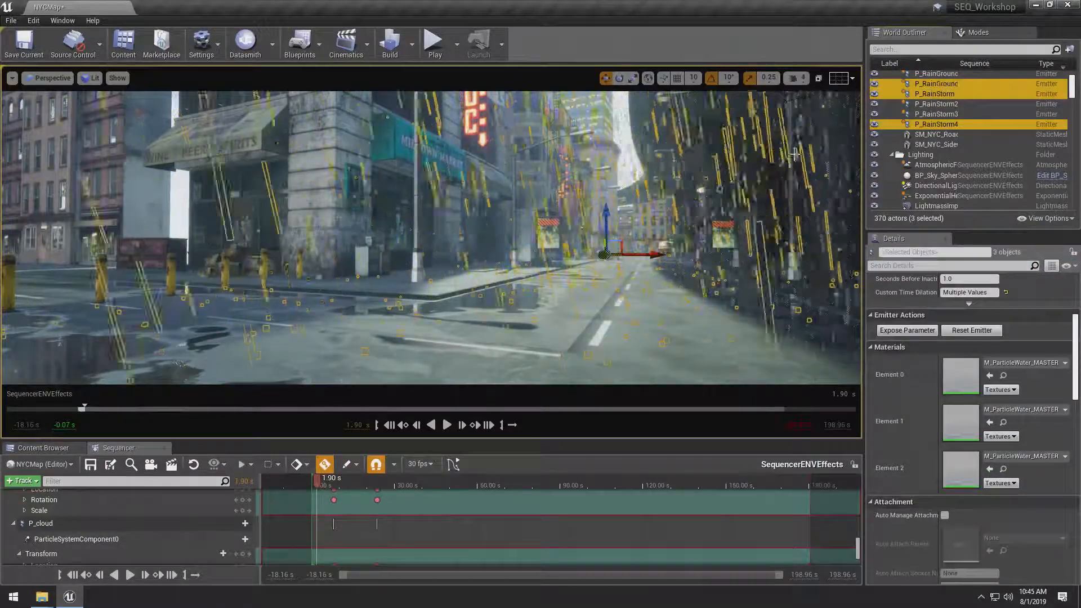
drag(735, 195, 739, 204)
key(Escape)
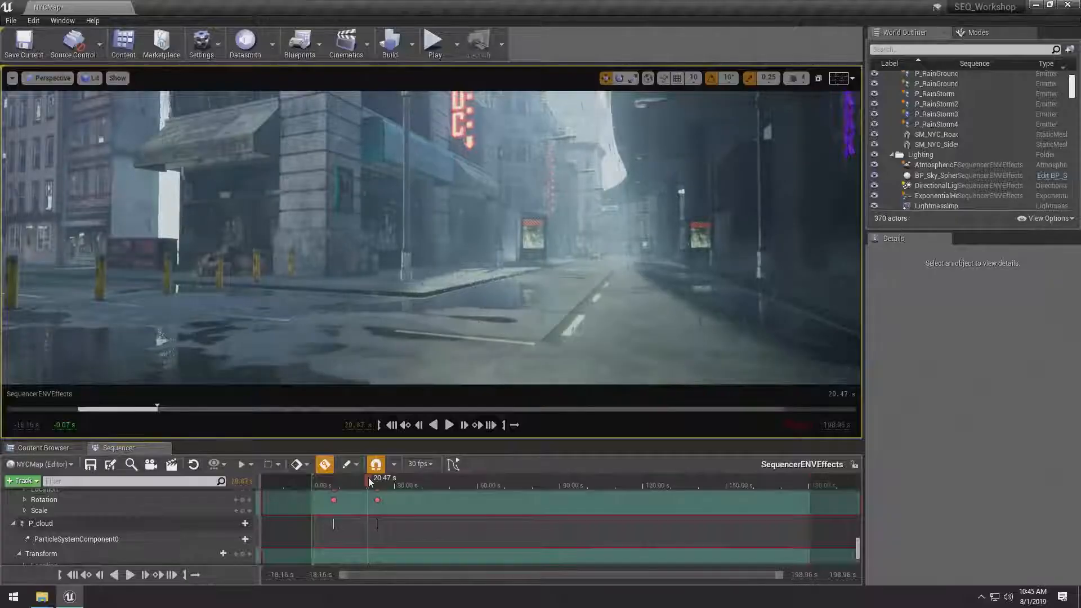
Play SequencerENVEffects through the weather change, stop it, and return the playhead to 7.00 s.
drag(371, 483, 362, 483)
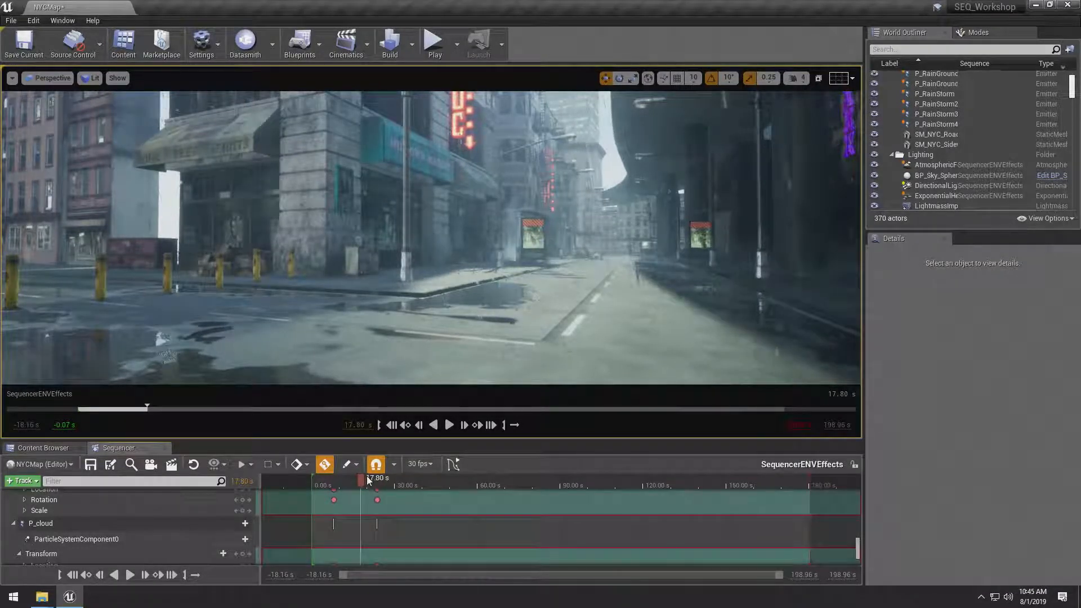
click(338, 486)
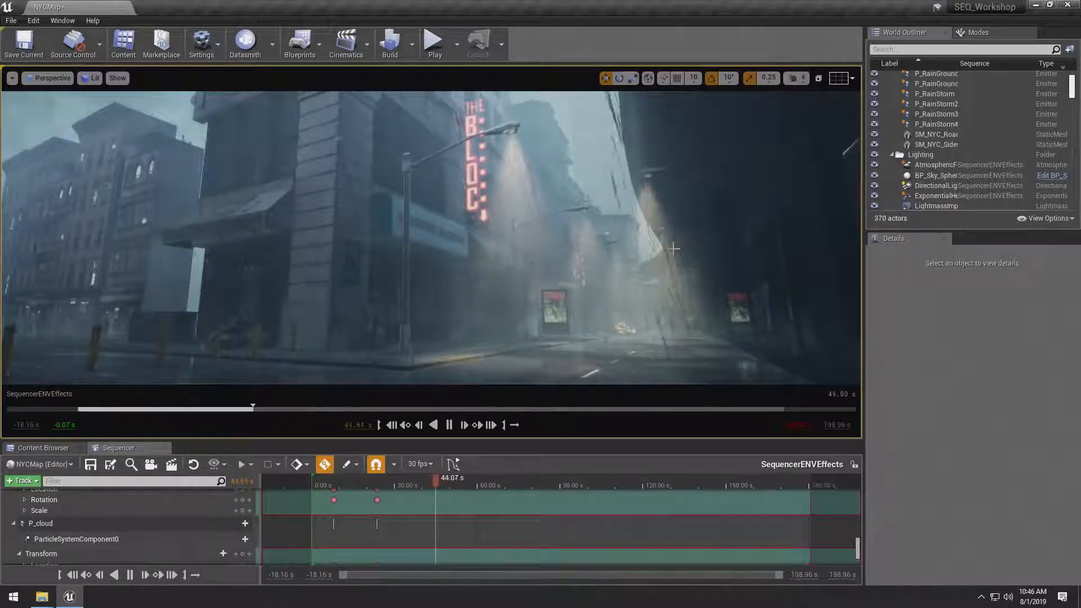
click(448, 425)
drag(447, 485, 332, 483)
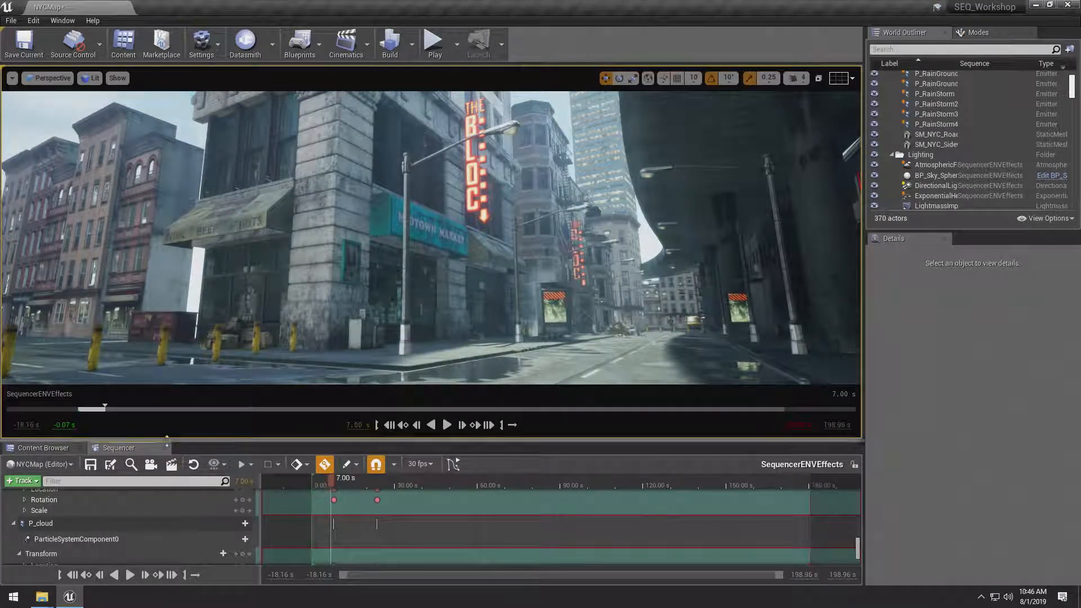
Close SequencerENVEffects and open the SEQ_WorkTest sequence from the Samples folder of Cinematics.
click(165, 448)
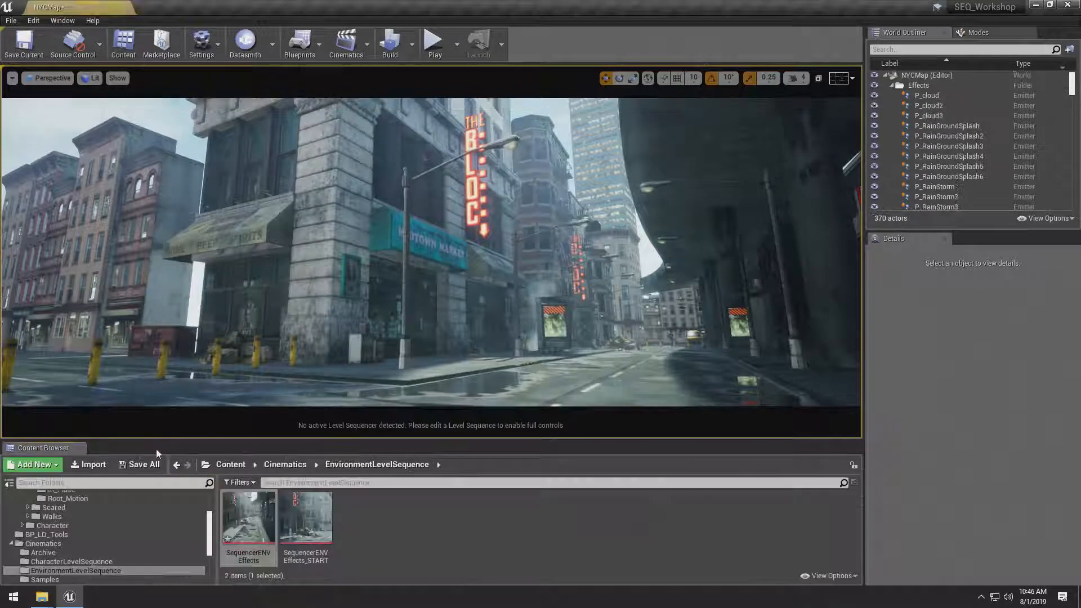
drag(178, 441, 178, 387)
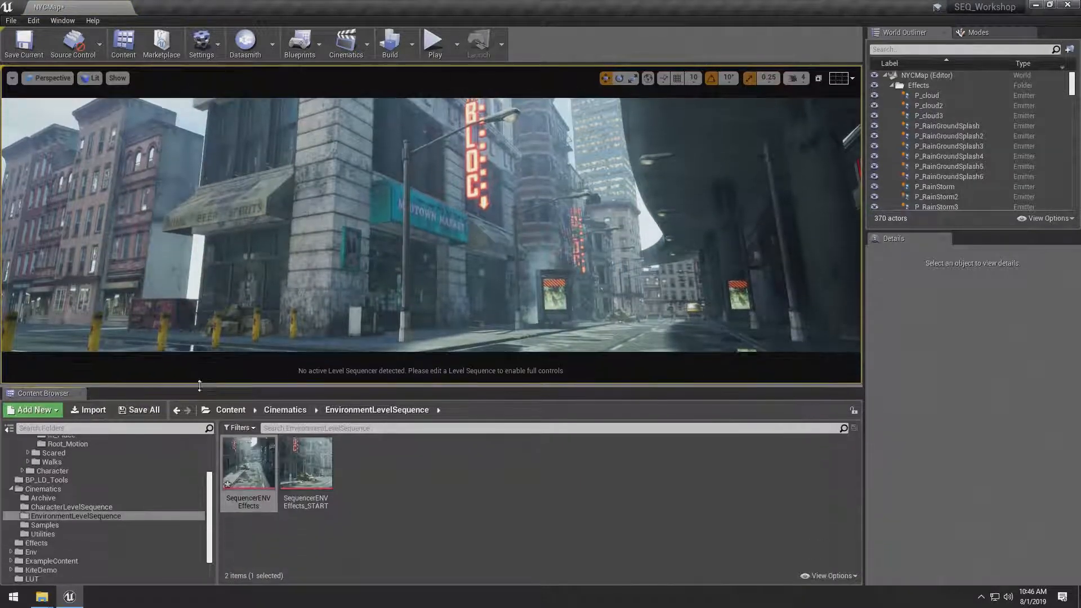
click(45, 524)
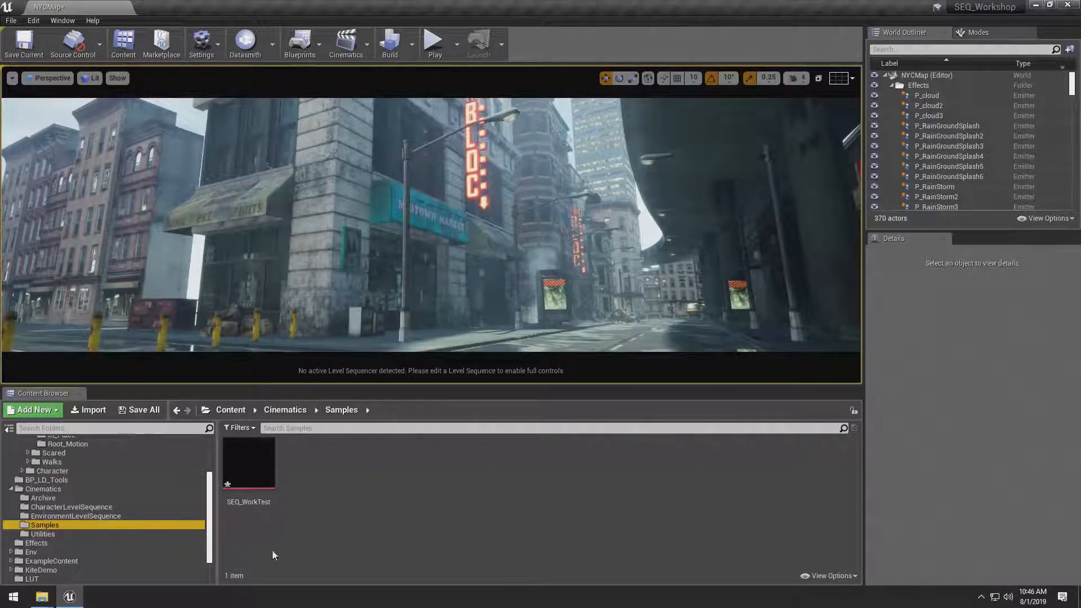
double_click(245, 488)
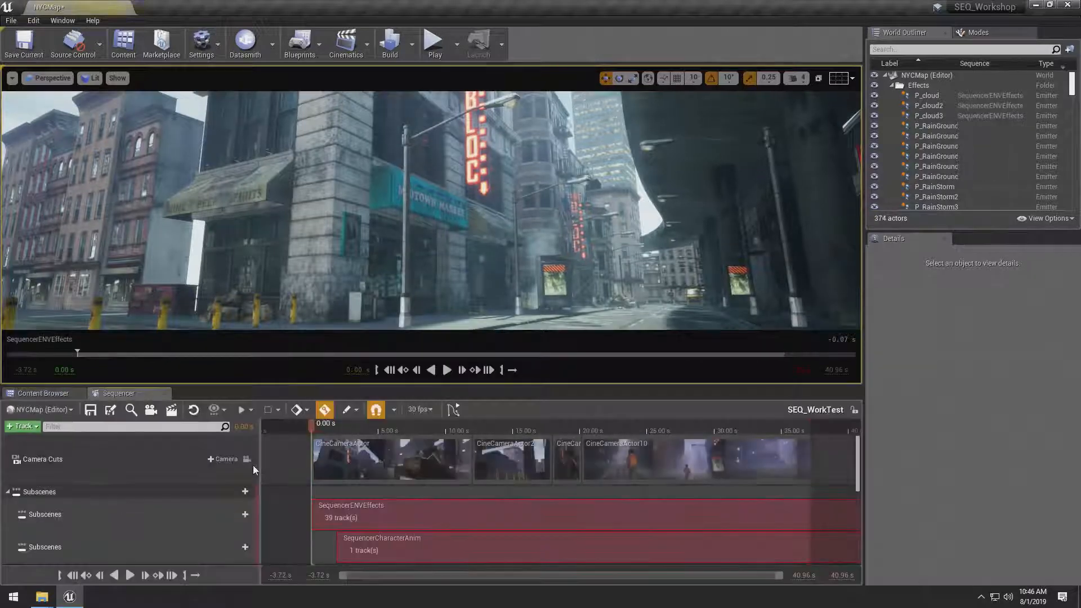
Show the level sequences that can be added to the Subscenes track, and dismiss the list without choosing one.
scroll(407, 483, down, 2)
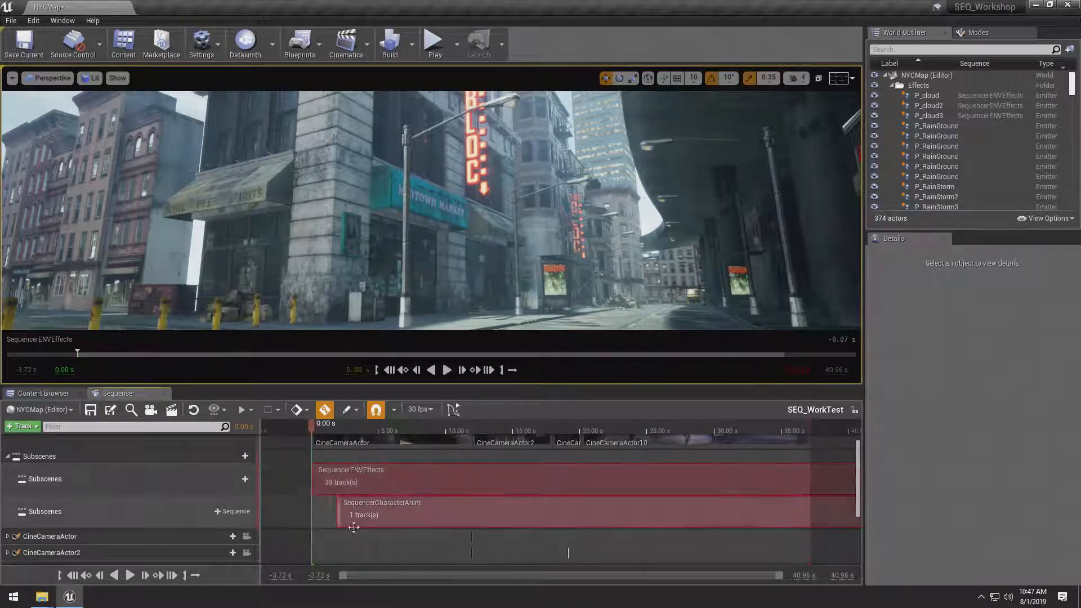
click(231, 456)
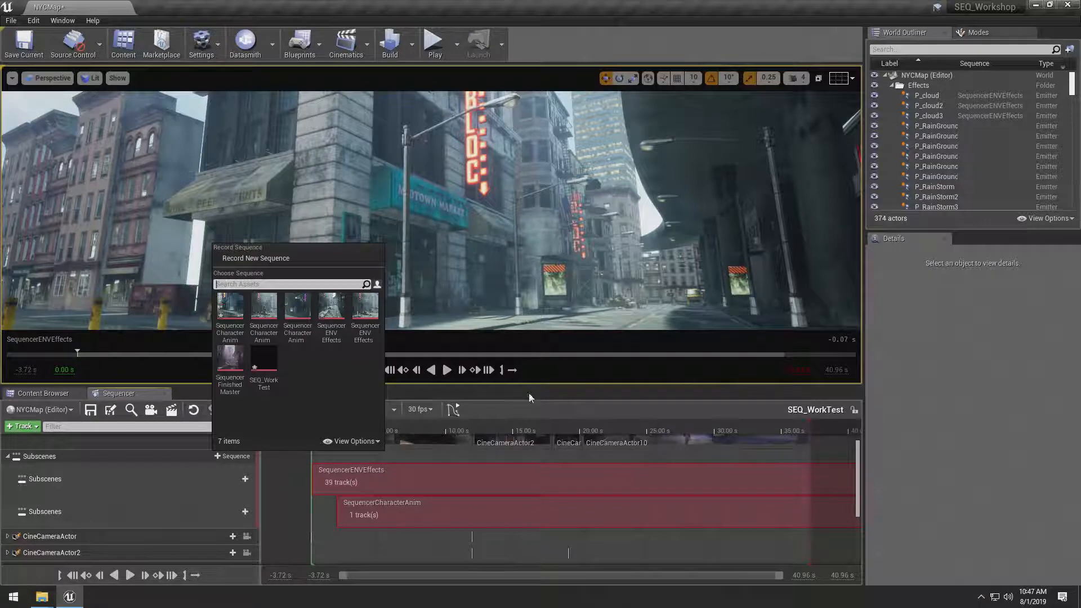
click(553, 326)
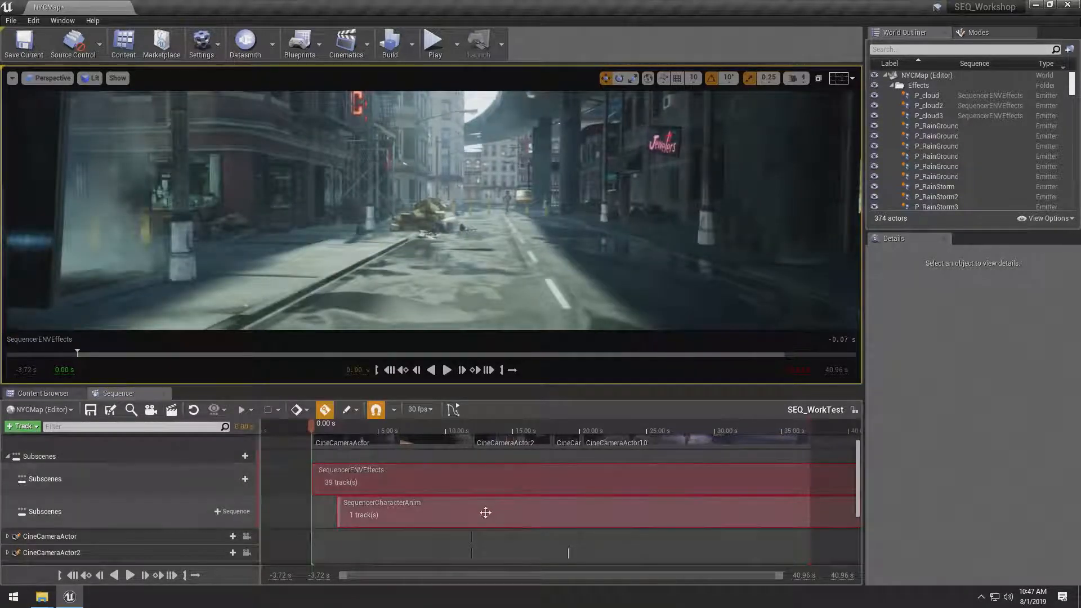
Select the Subscenes row holding SequencerCharacterAnim and view its context options.
click(548, 519)
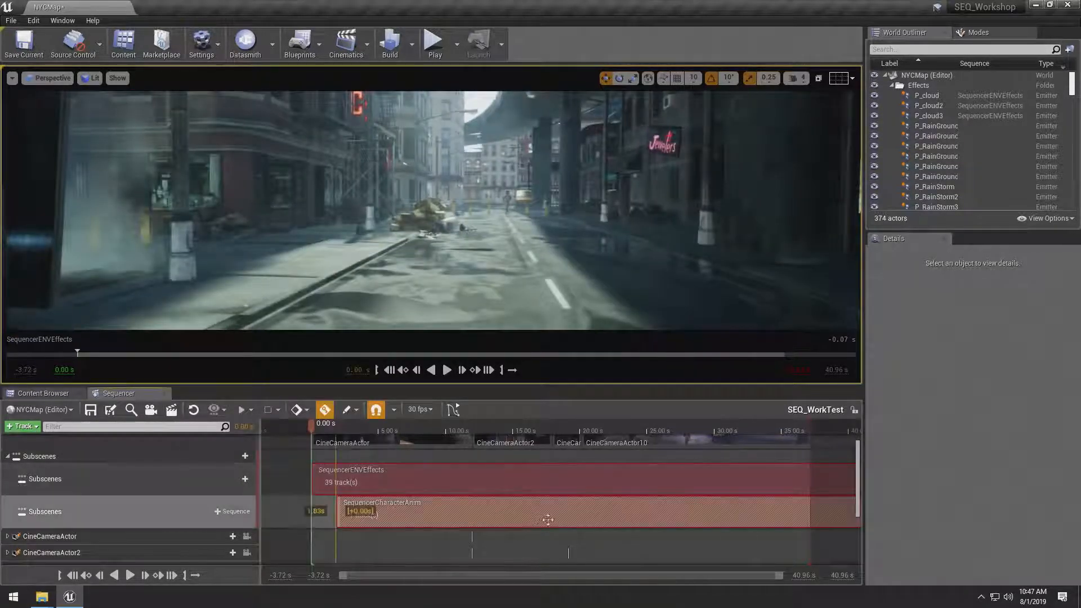
right_click(124, 514)
click(152, 368)
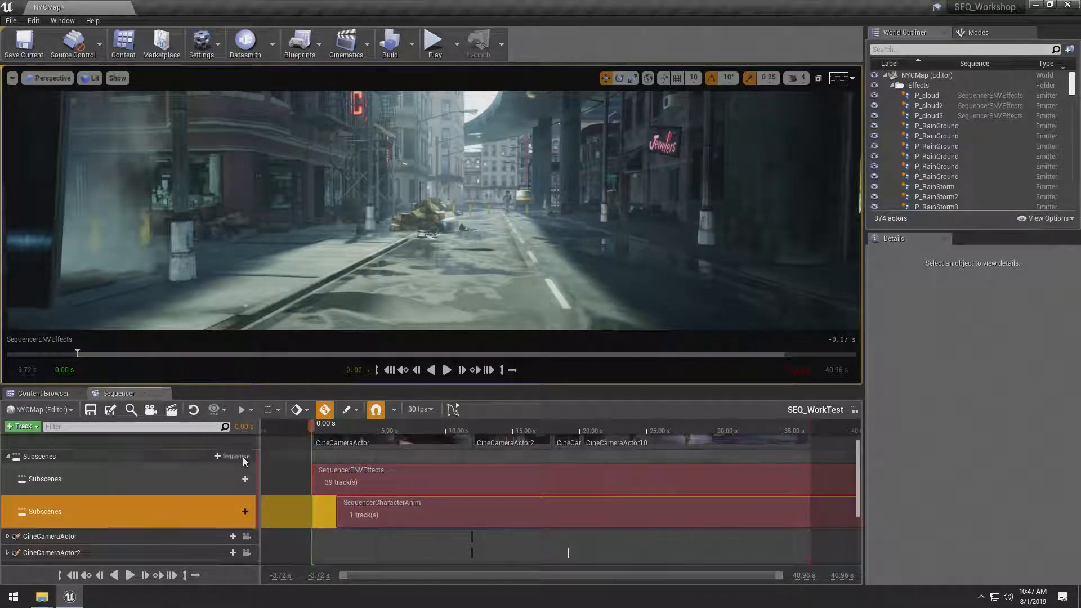
Undo the accidental move of the SequencerCharacterAnim section and check the context options of its Subscenes row again.
mouse_move(383, 515)
mouse_down()
mouse_move(545, 529)
mouse_move(384, 517)
mouse_up()
key(ctrl+z)
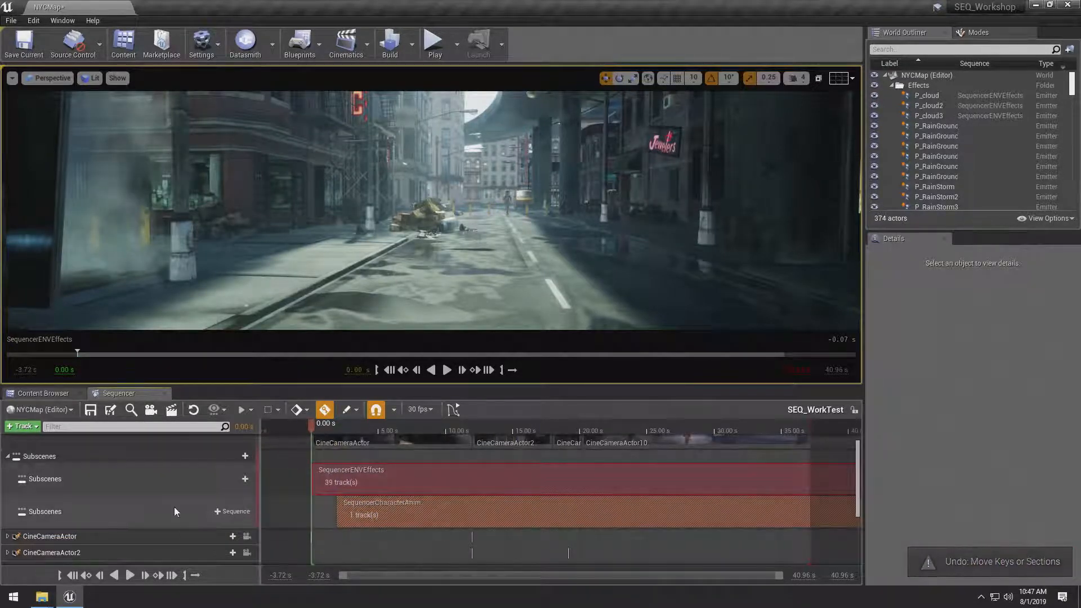
right_click(174, 506)
click(193, 366)
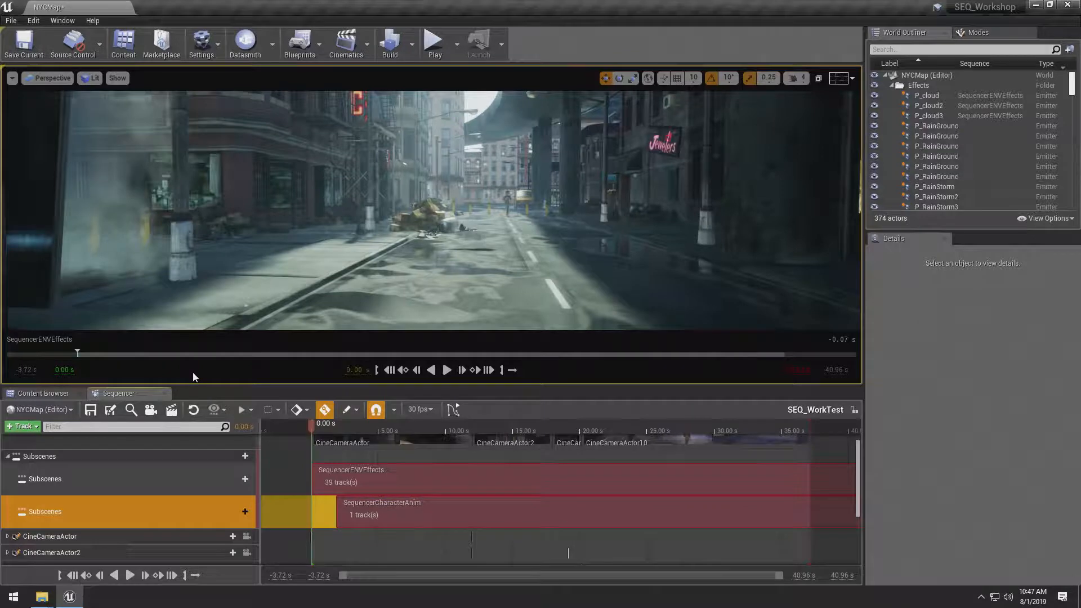
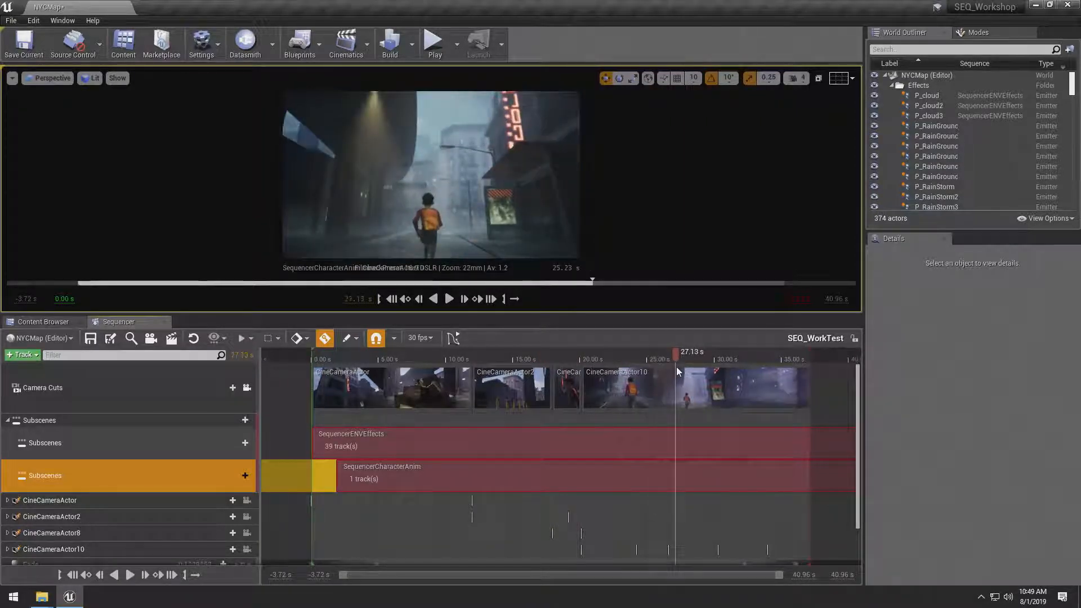
scroll(137, 483, down, 1)
scroll(137, 484, up, 1)
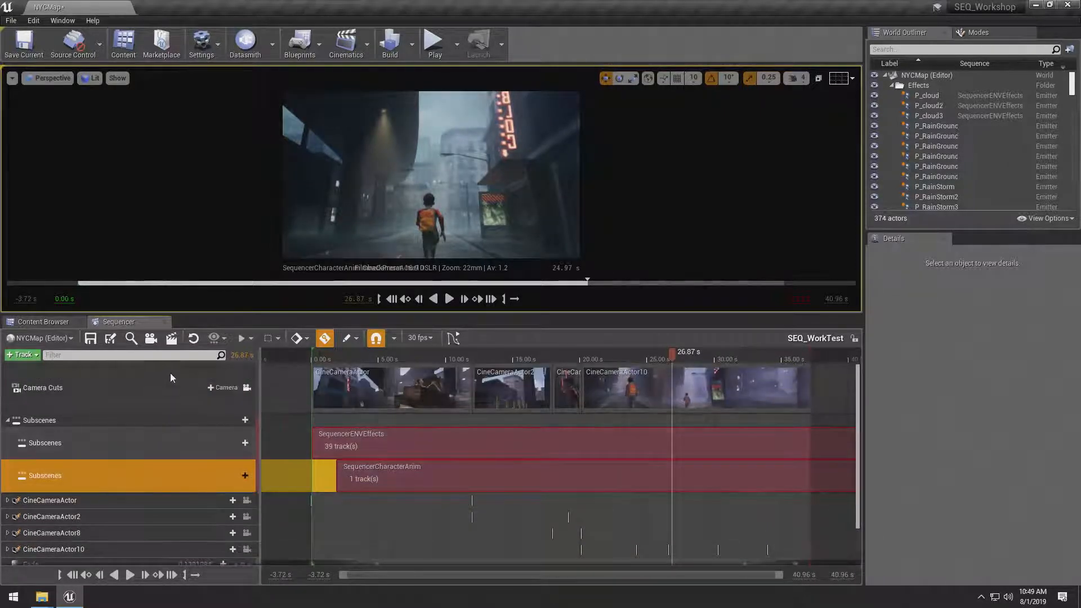
click(155, 343)
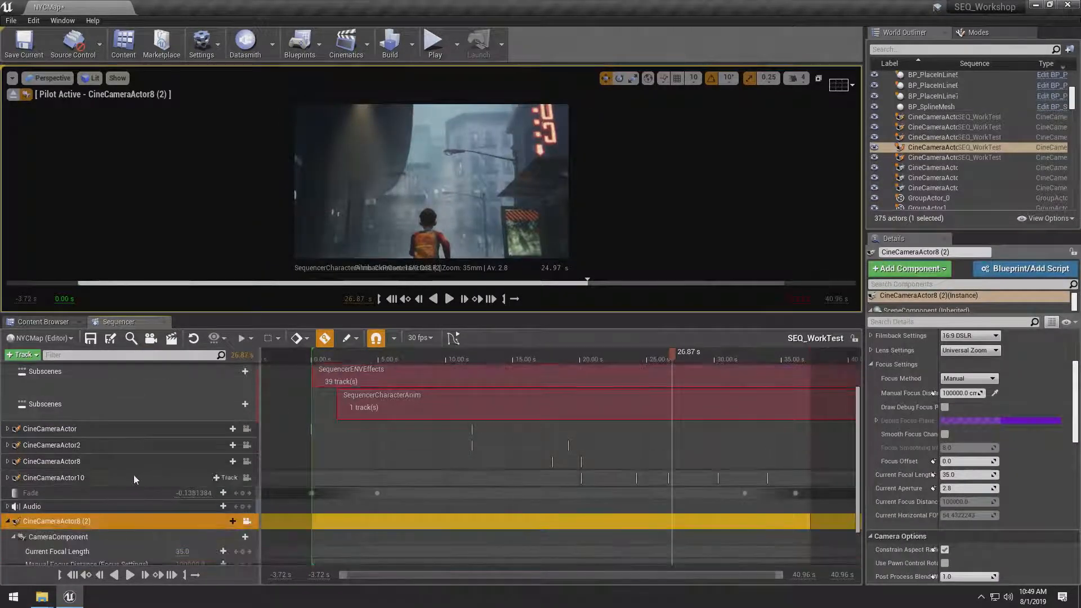
right_click(79, 521)
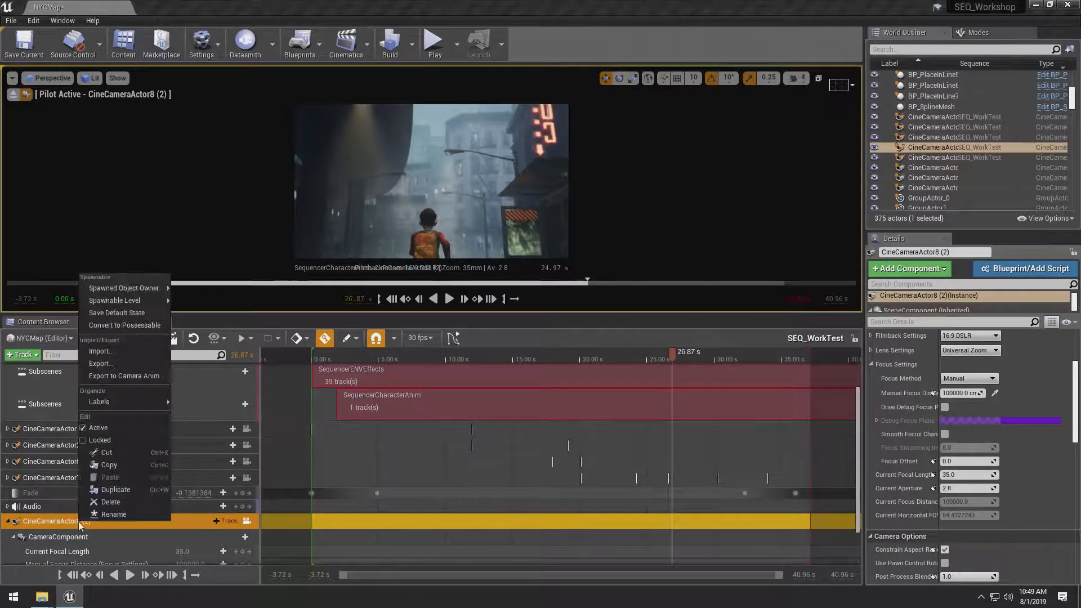
click(119, 502)
click(151, 337)
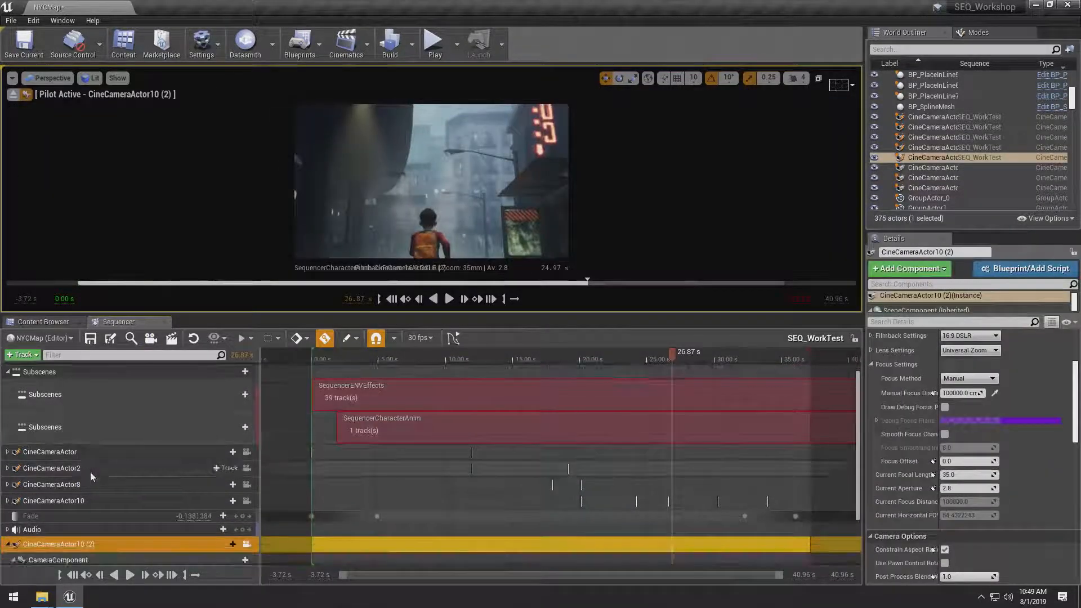
right_click(86, 542)
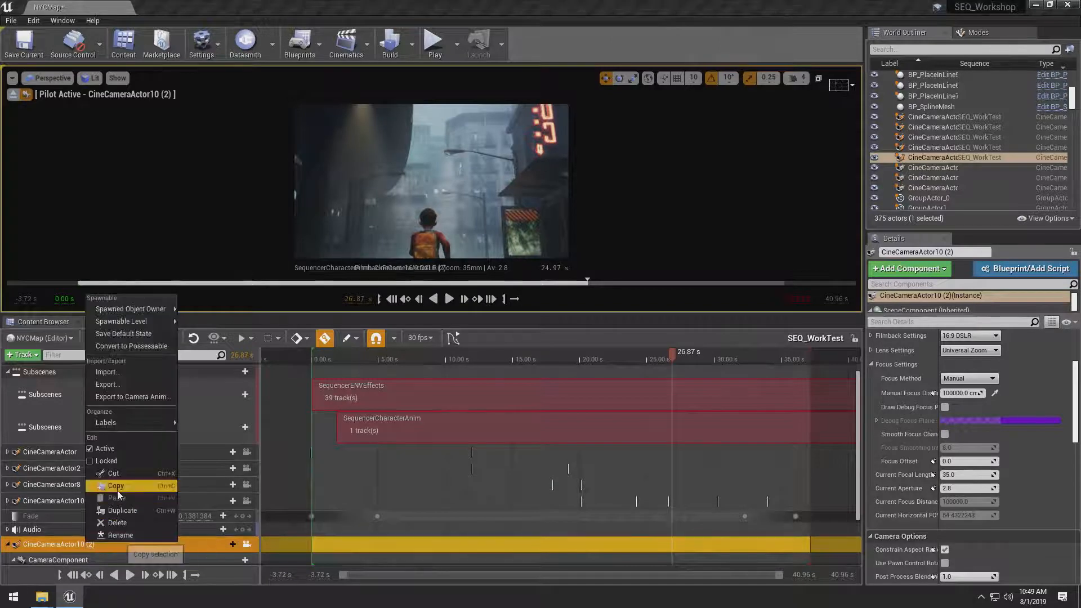
click(116, 523)
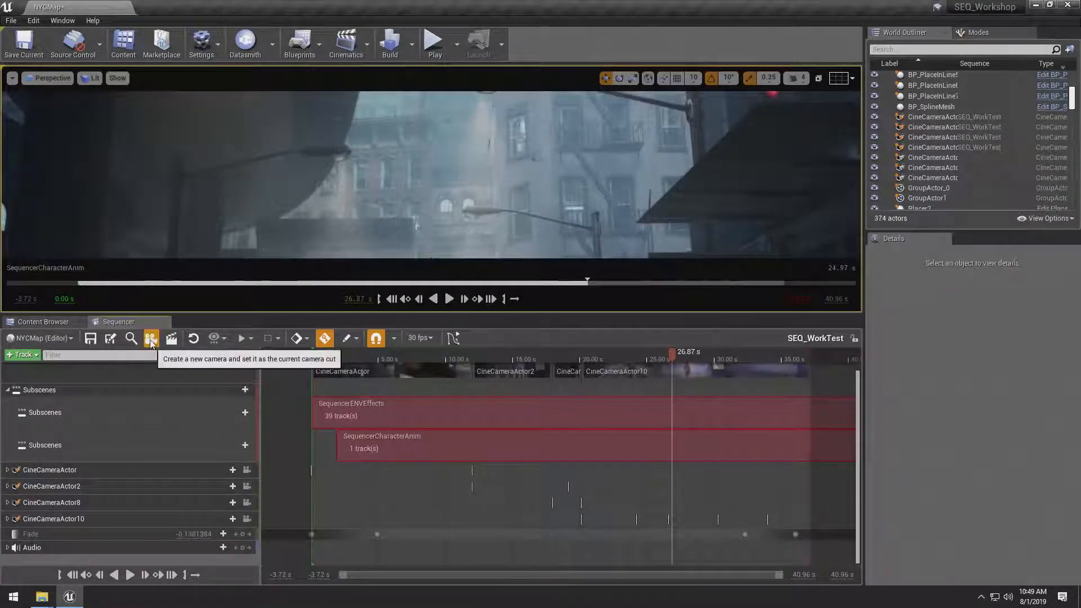
Create a new camera in the sequence at 26.87 s and pilot it to a low side view of the running character.
click(151, 338)
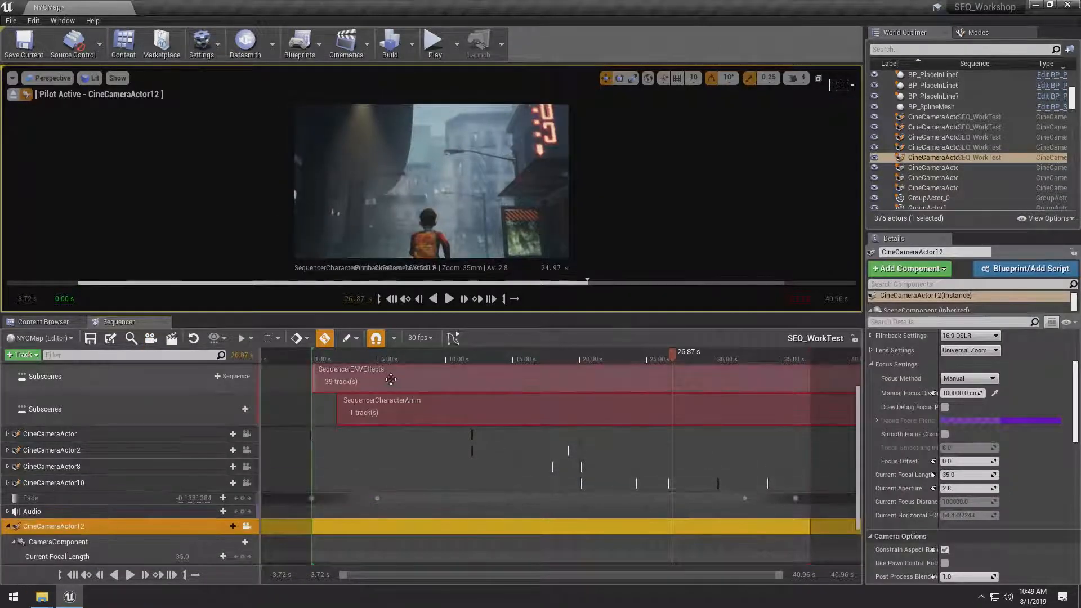
scroll(269, 445, up, 3)
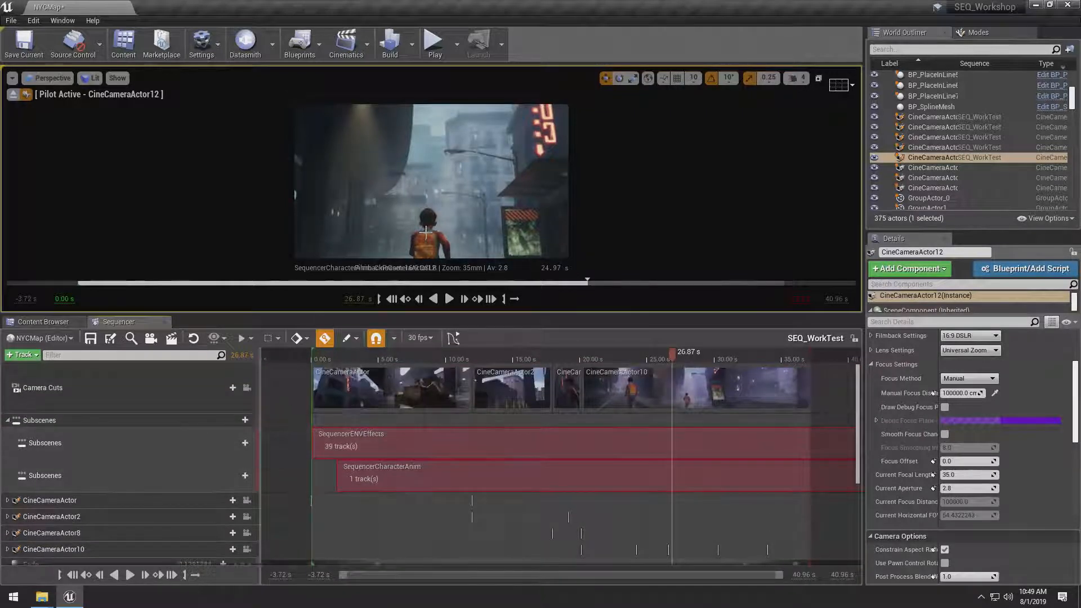
scroll(240, 433, down, 1)
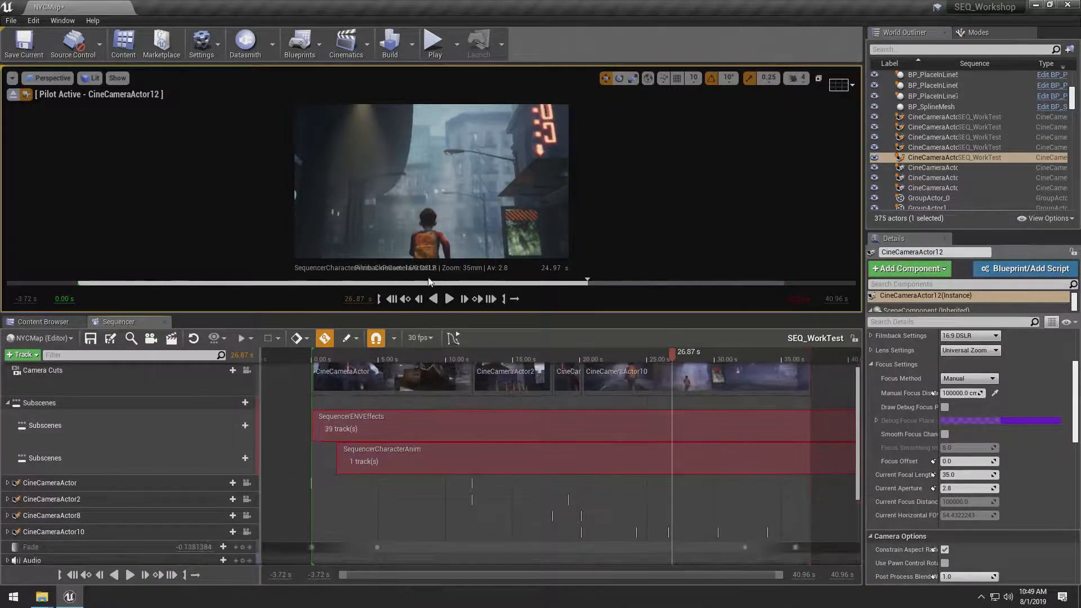
drag(442, 313, 429, 394)
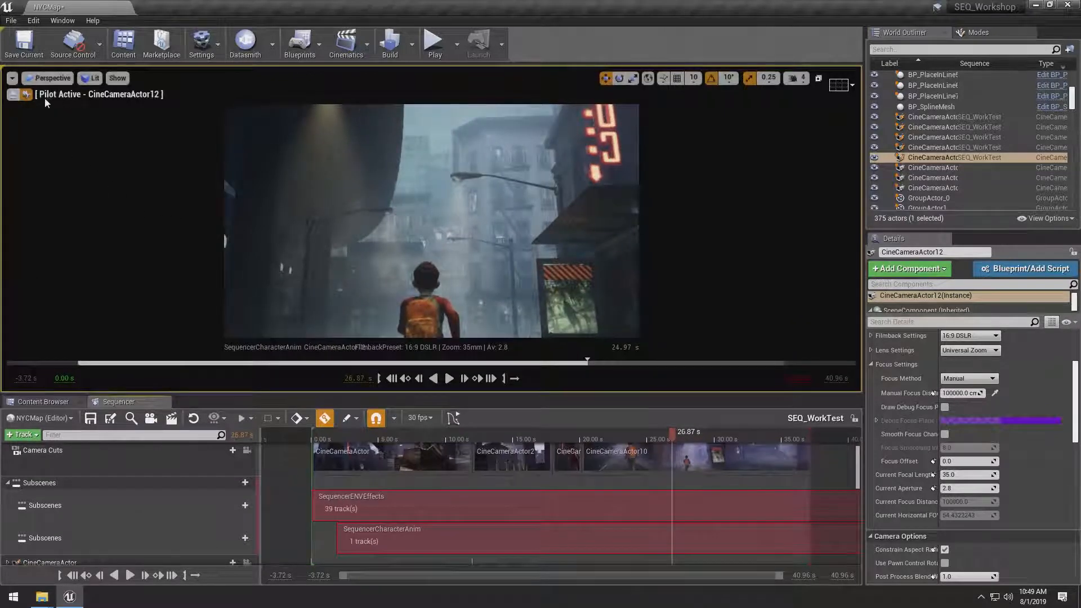
right_drag(248, 182, 708, 244)
key(w)
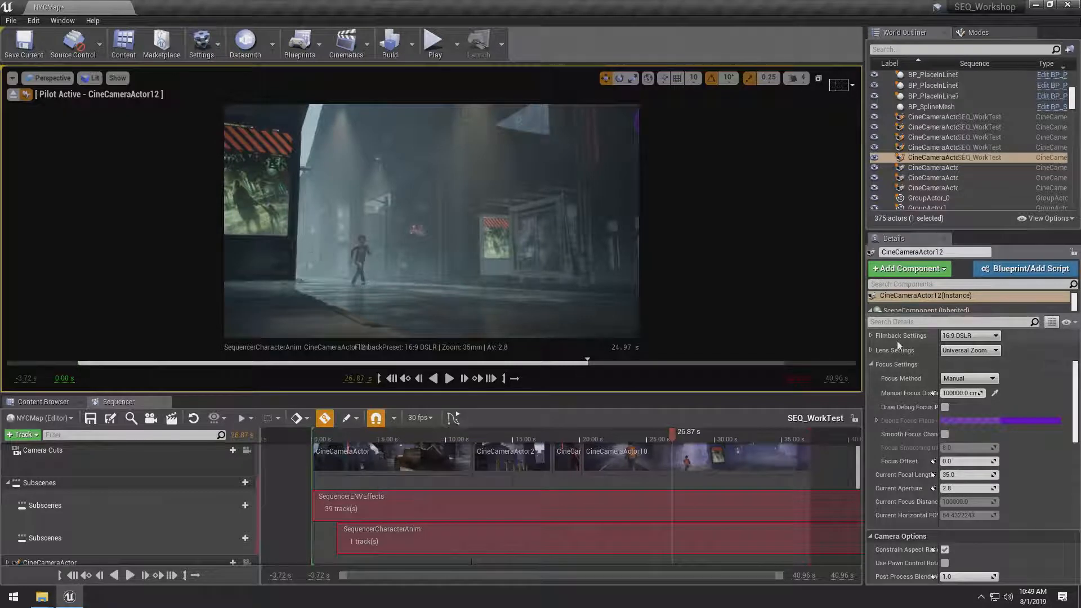
View the available filmback presets, expand the lens settings, and view the lens presets of CineCameraActor12.
click(957, 336)
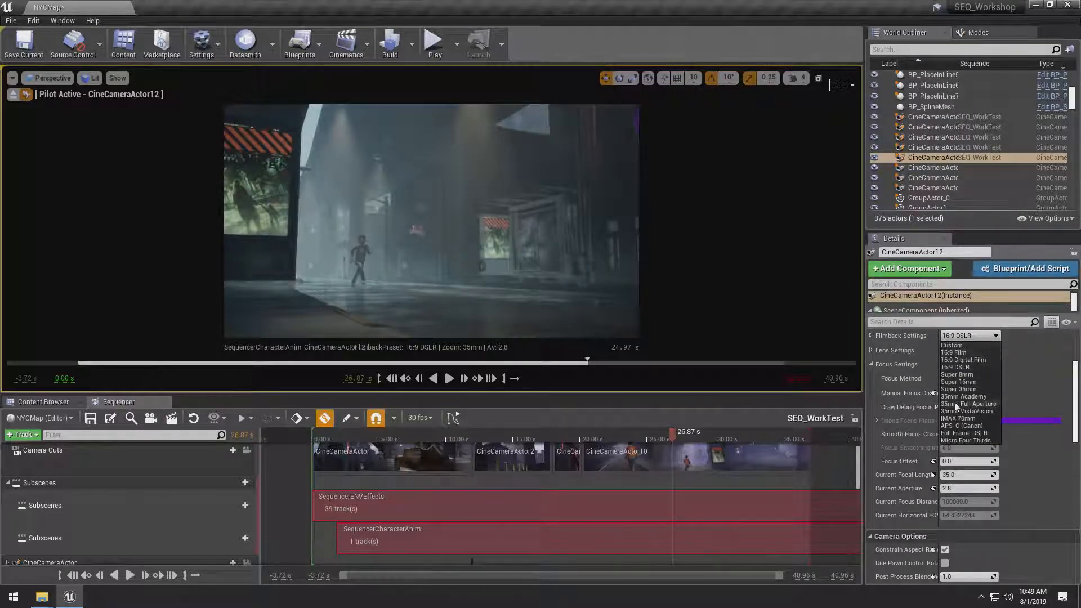
click(871, 351)
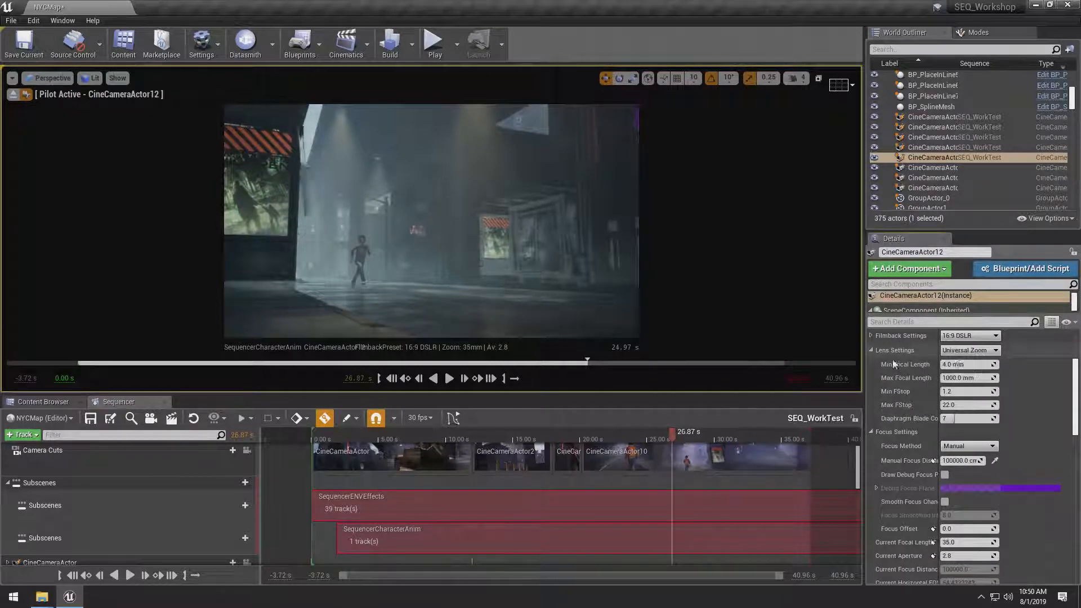
click(956, 351)
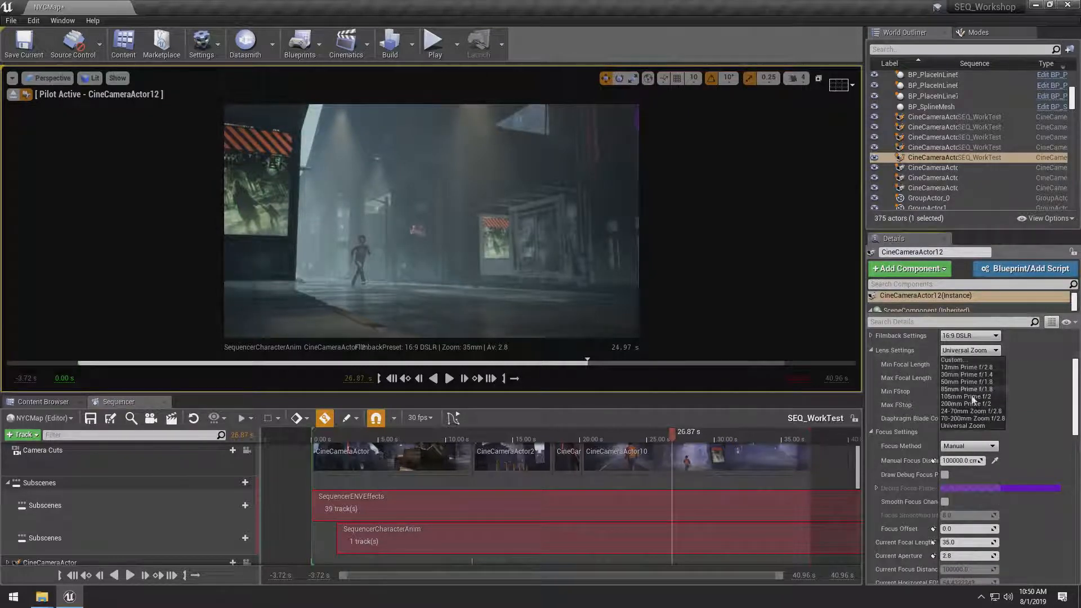
Set the camera's current focal length to 22.0 and aperture to 1.2, and pilot it close beside the illuminated poster.
scroll(876, 447, down, 2)
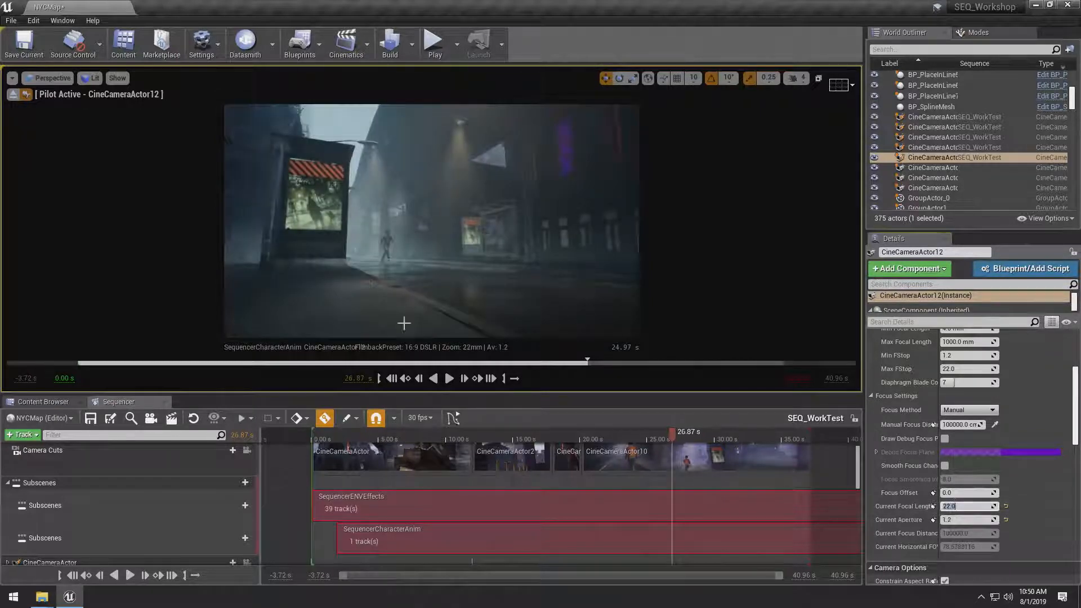
key(Return)
right_drag(431, 220, 516, 221)
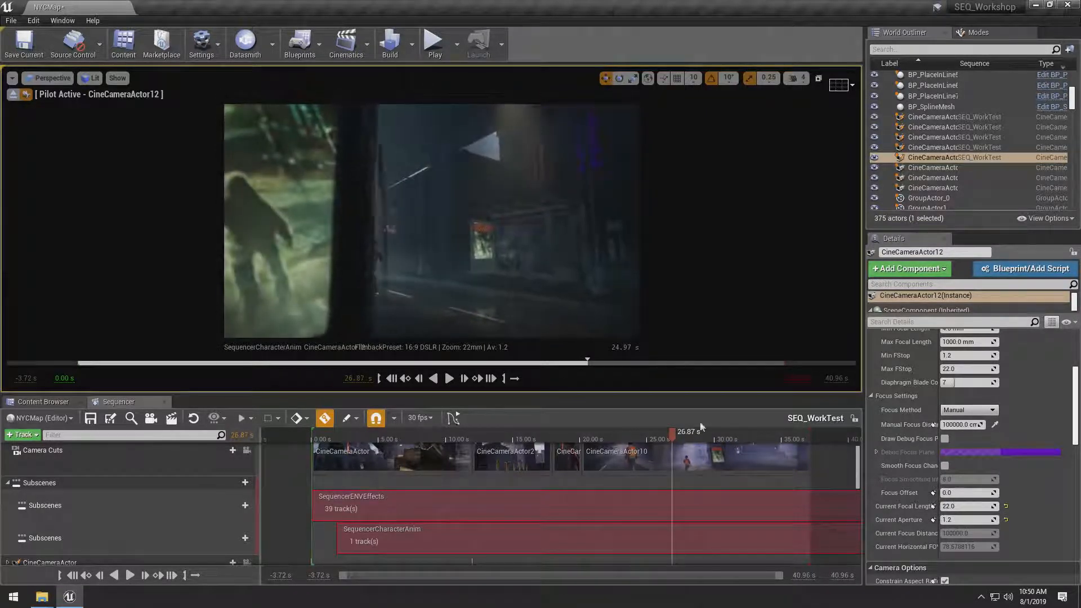
click(531, 321)
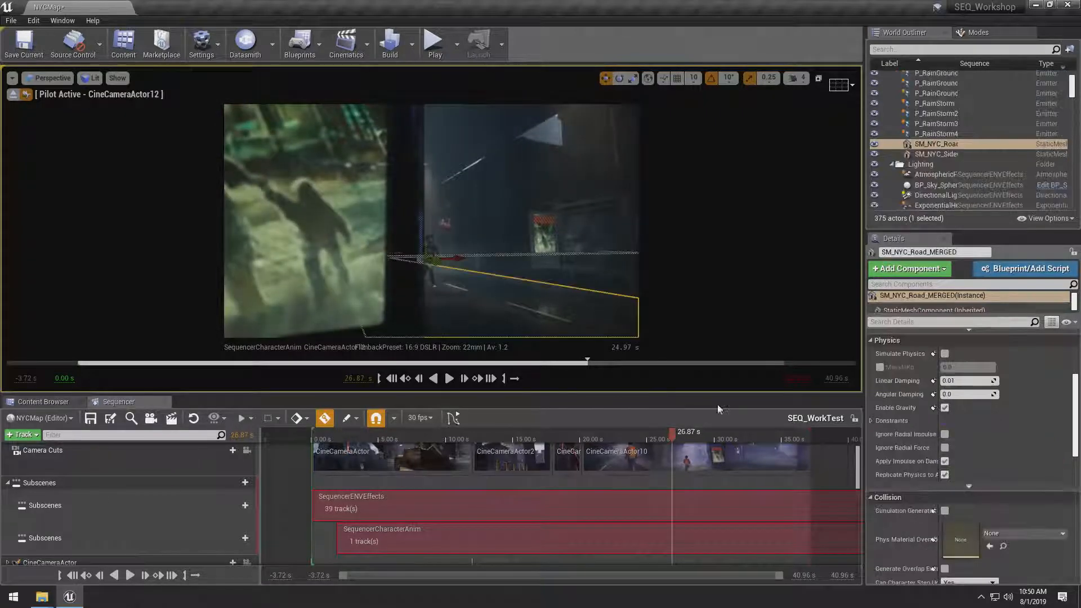
key(Escape)
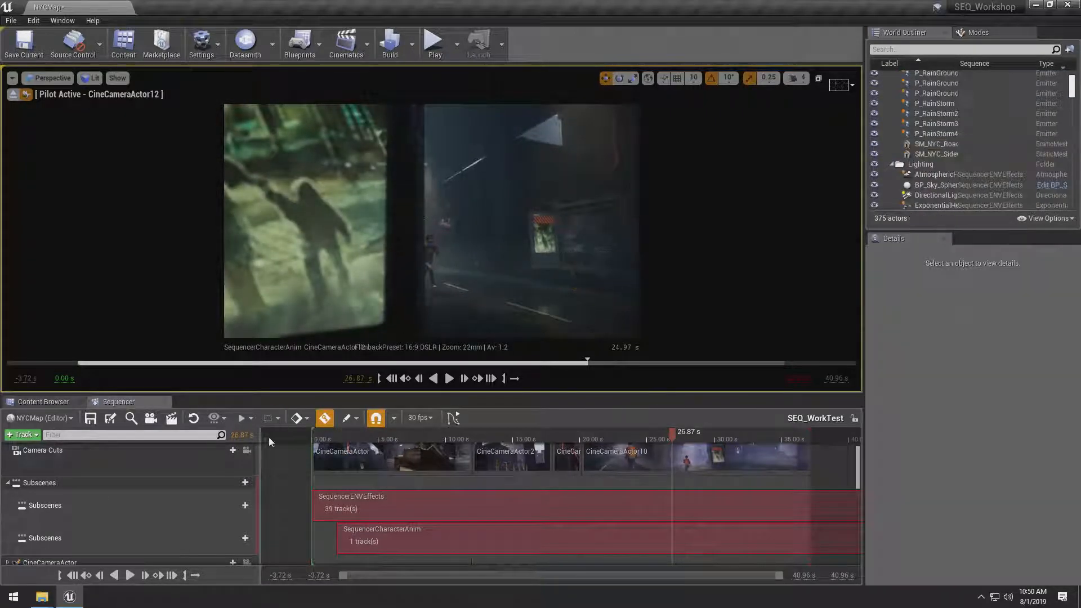
Select CineCameraActor12 and set its manual focus distance by sampling the running character in the viewport.
scroll(170, 508, down, 5)
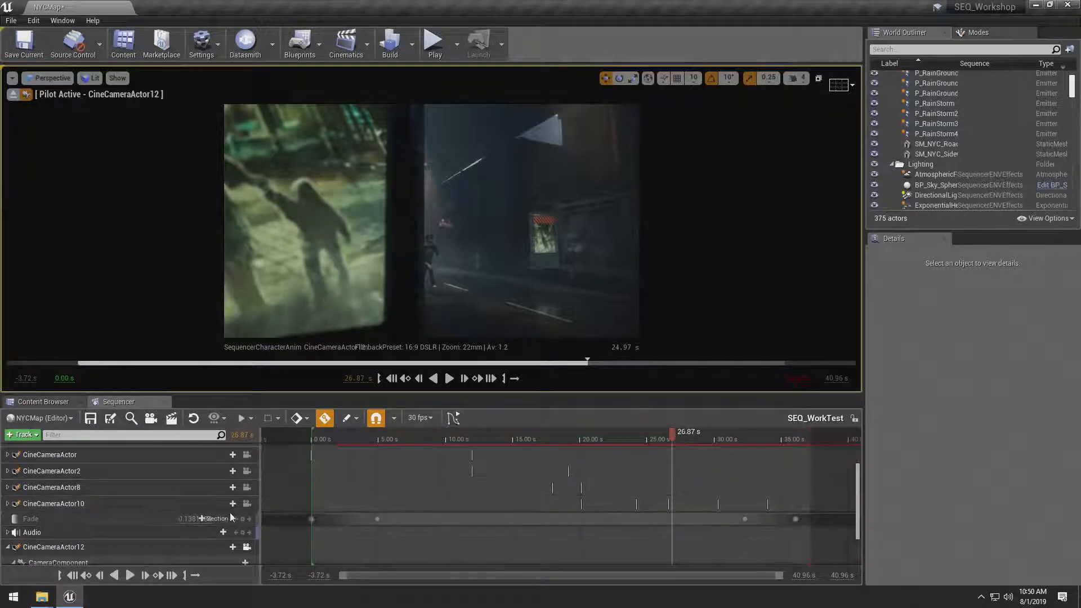
click(200, 544)
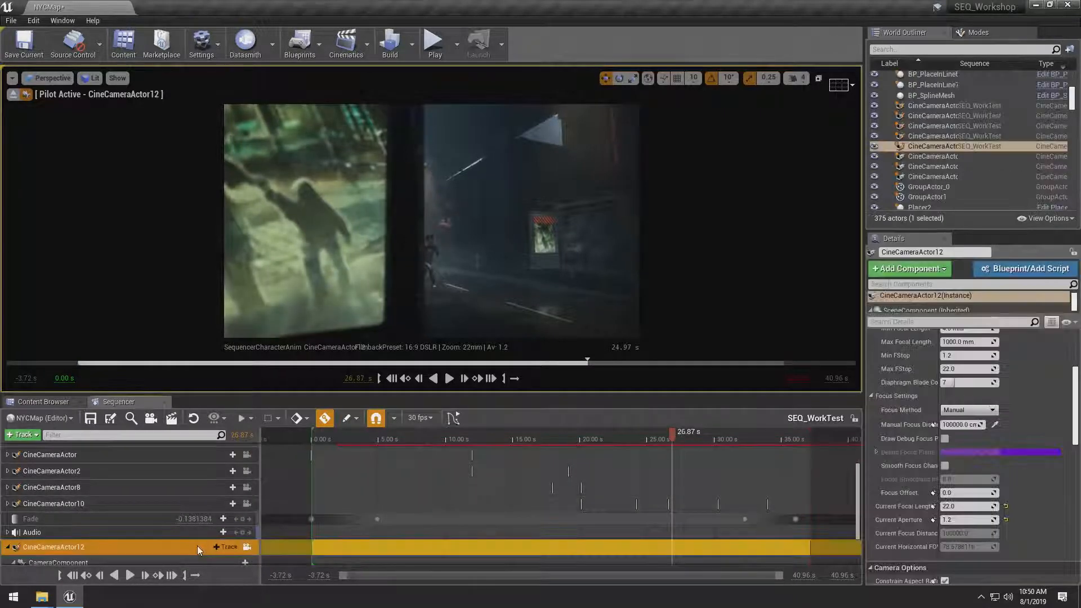
click(994, 424)
click(431, 247)
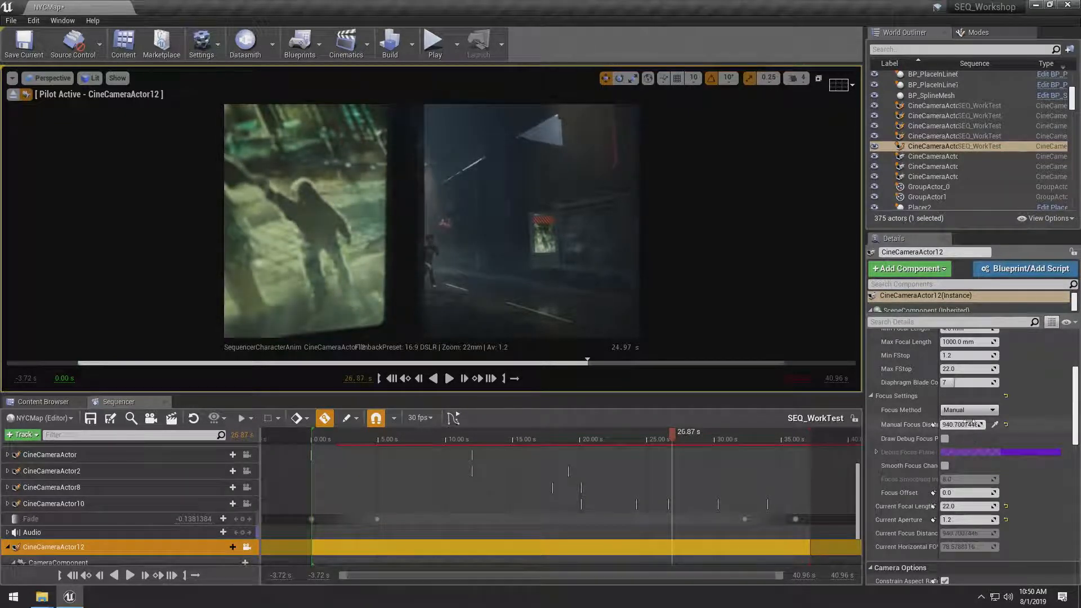
Raise the manual focus distance to about 1039 with the debug focus plane drawn, reframe the running character, and hide the plane.
click(945, 439)
mouse_move(960, 425)
mouse_down()
mouse_move(980, 425)
mouse_move(966, 425)
mouse_up()
right_drag(473, 156, 482, 161)
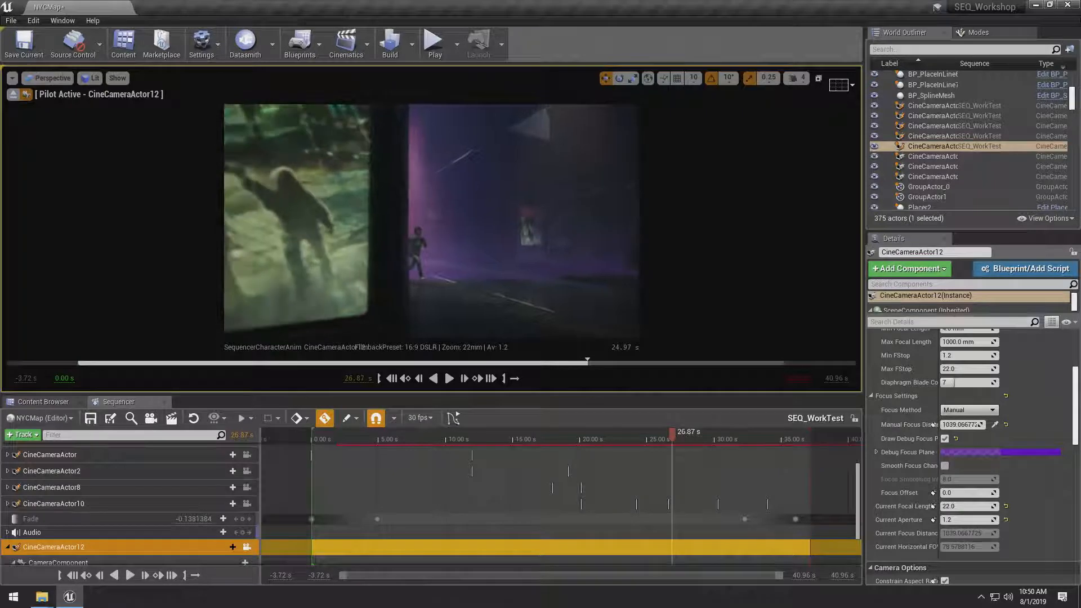
middle_drag(542, 281, 561, 281)
mouse_move(587, 292)
mouse_down()
mouse_move(609, 276)
mouse_move(599, 279)
mouse_up()
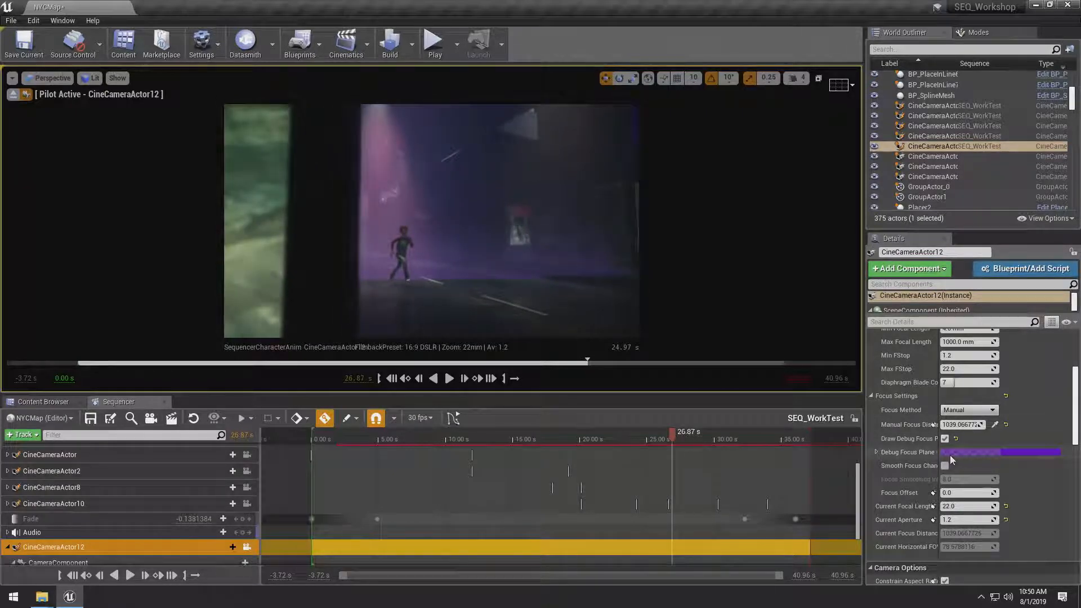
click(945, 438)
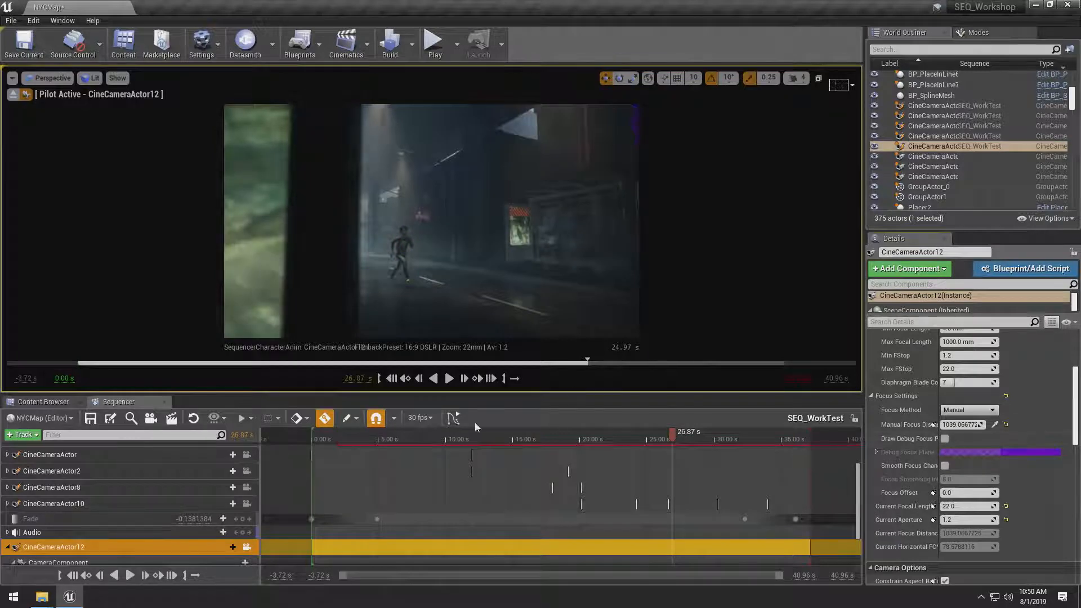
Add a camera cut to CineCameraActor12 at 26.87 s through a new binding and scrub back across the cut to 24.80 s.
scroll(161, 496, up, 10)
click(228, 469)
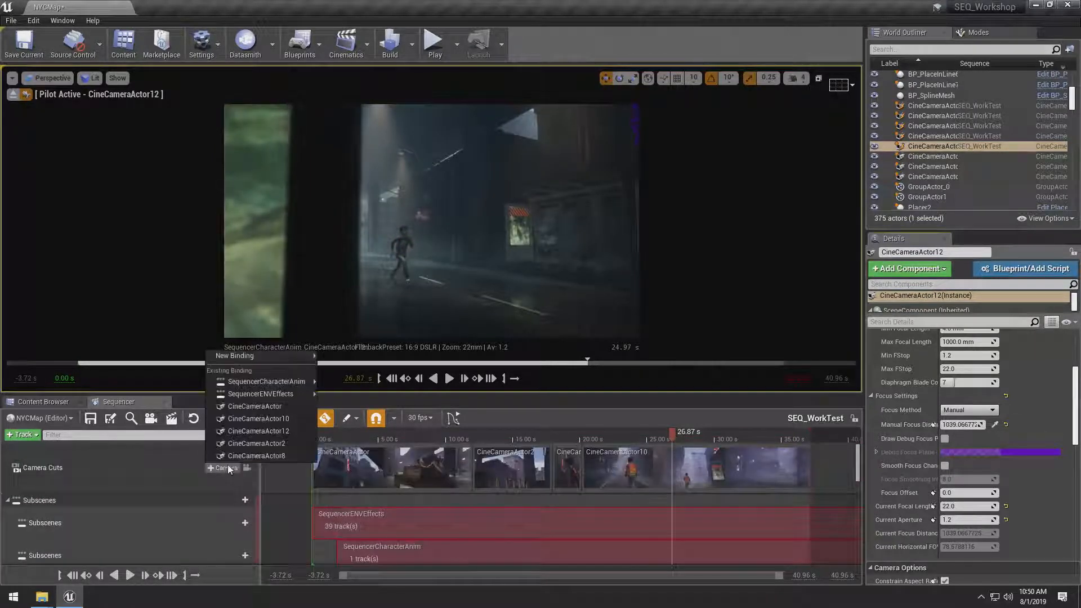
mouse_move(279, 356)
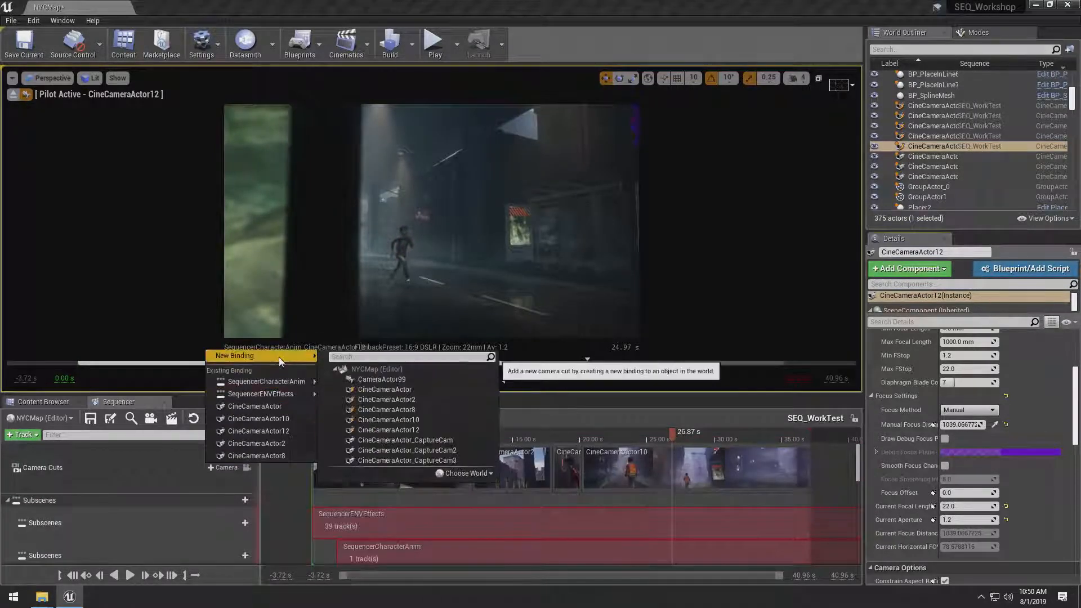
click(388, 429)
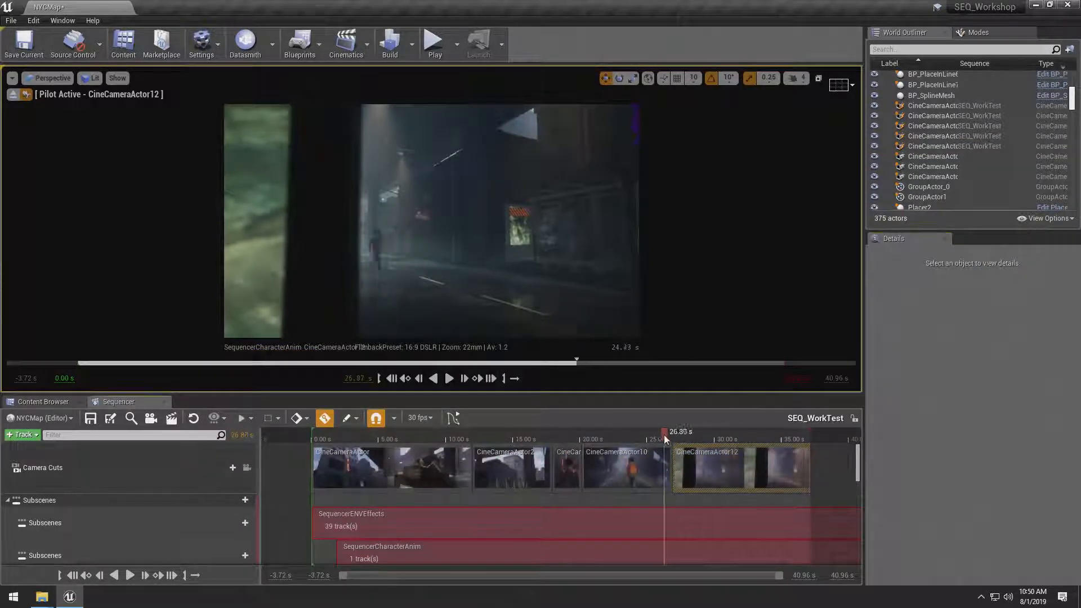
drag(667, 434, 645, 434)
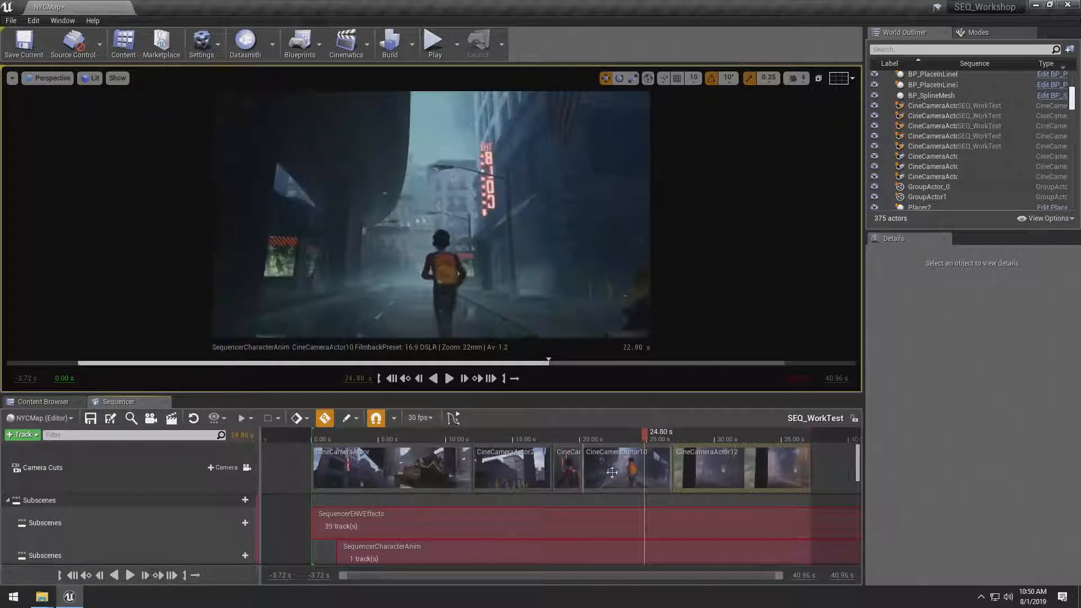
Add a camera cut to CineCameraActor10 at 28.73 s through a new binding and return the playhead to the sequence start.
drag(610, 441, 695, 452)
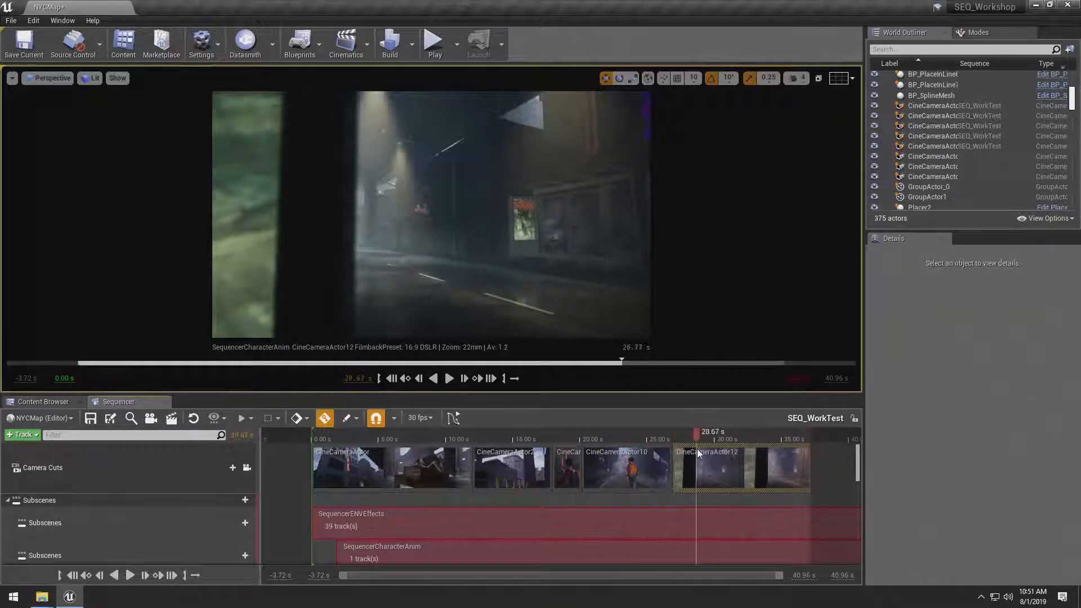
click(224, 468)
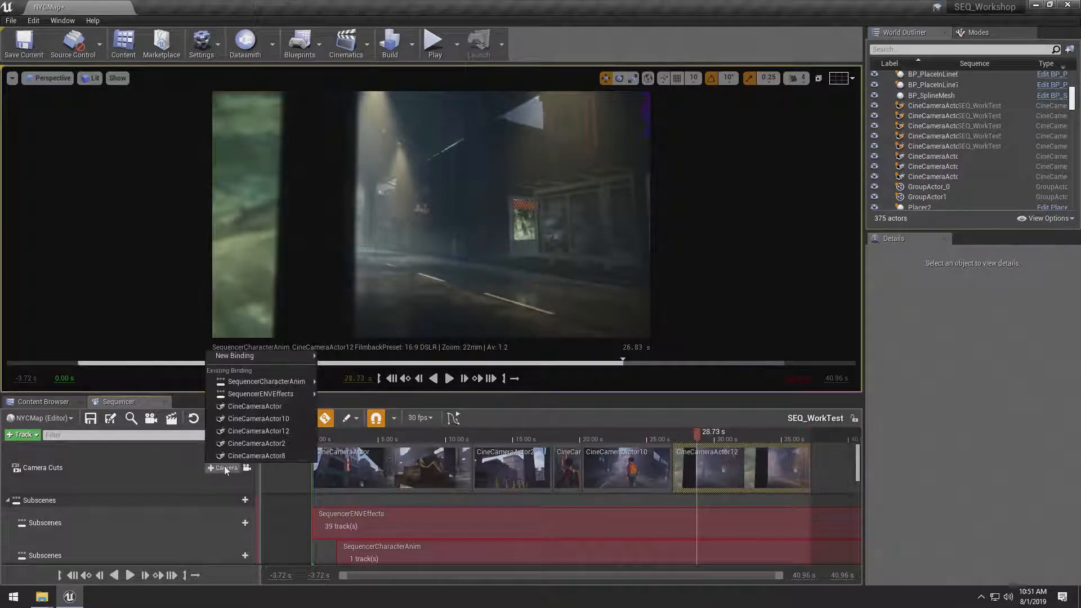
mouse_move(247, 356)
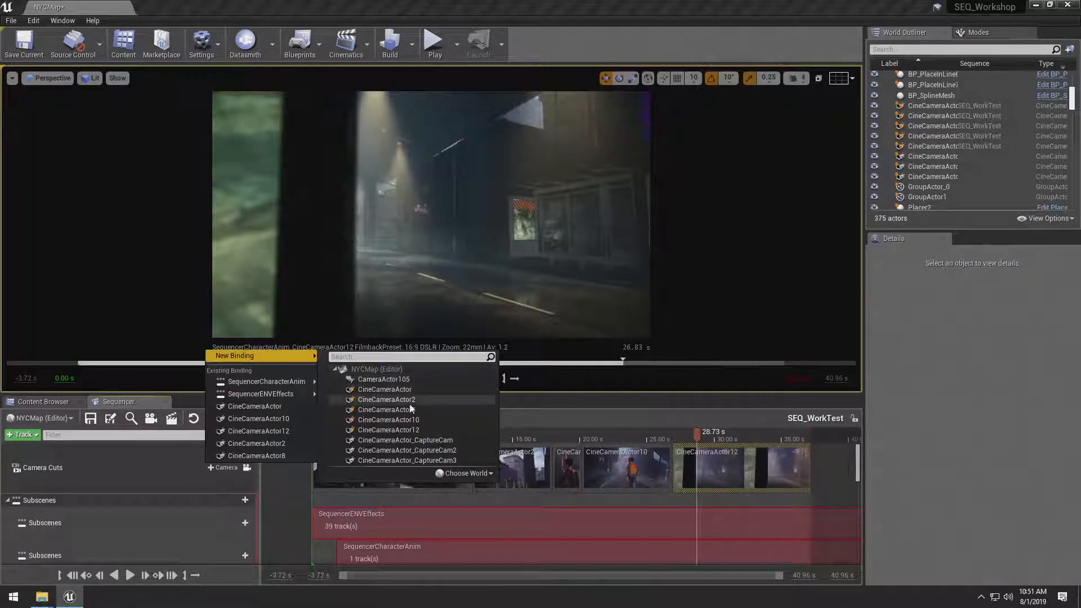
click(415, 420)
drag(728, 437, 311, 439)
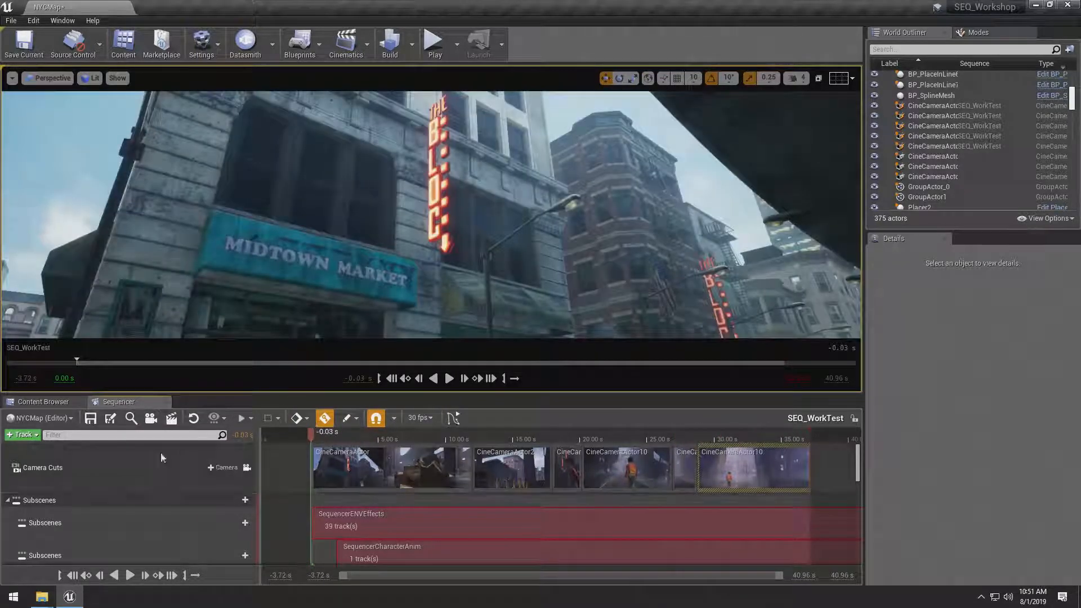
Reactivate the disabled Fade track in the SEQ_WorkTest sequence.
scroll(135, 493, down, 4)
scroll(134, 490, down, 3)
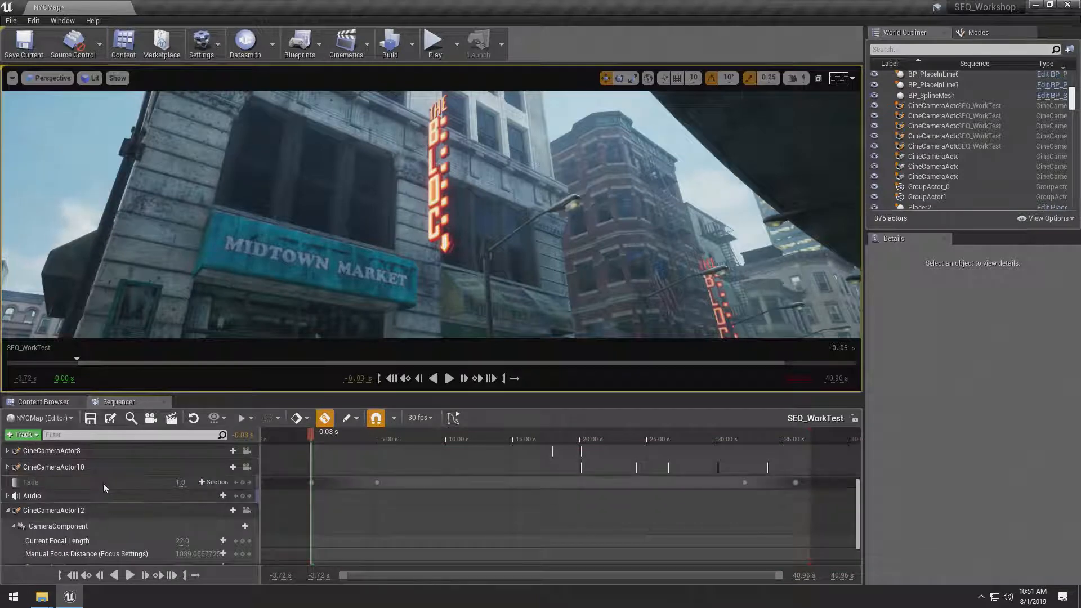
right_click(103, 484)
click(136, 316)
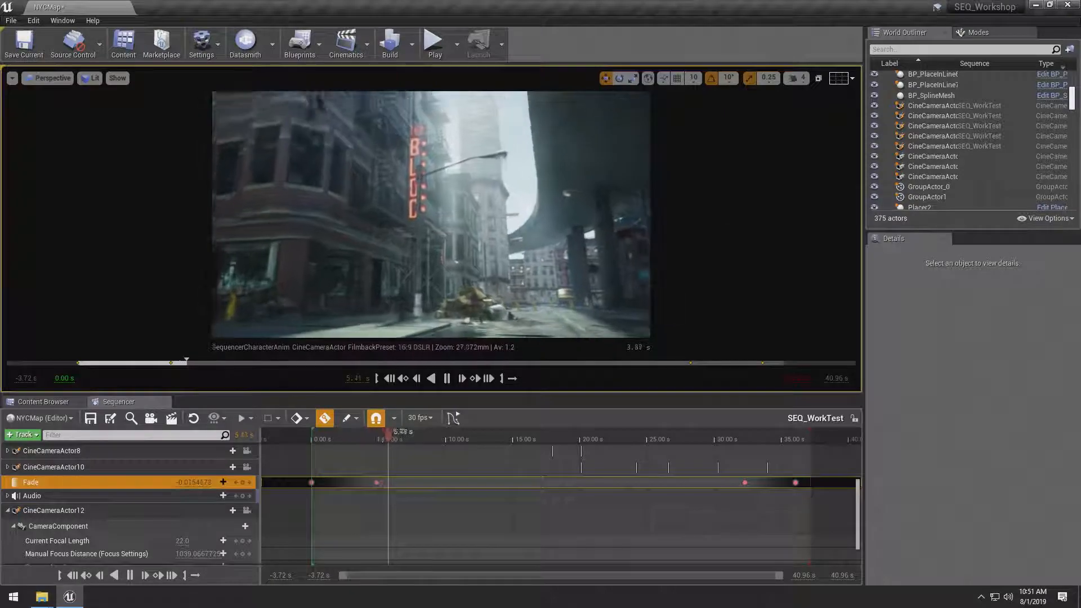
Review the sequence playback in the full-screen viewport, then restore the editor layout and scrub back to 17.83 s.
right_click(642, 288)
key(Escape)
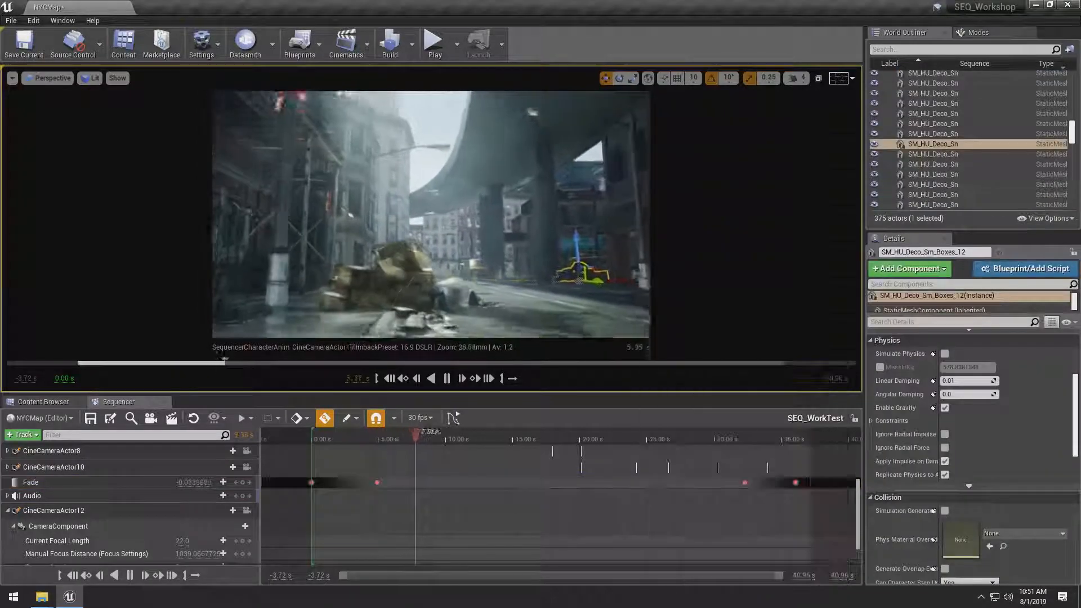
key(F11)
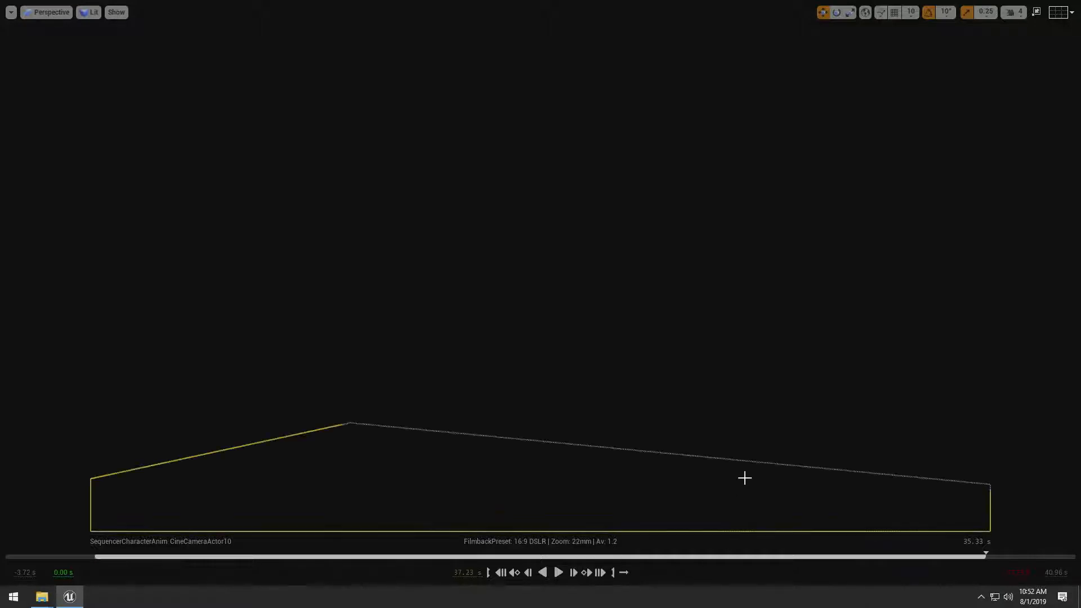
key(F11)
click(634, 371)
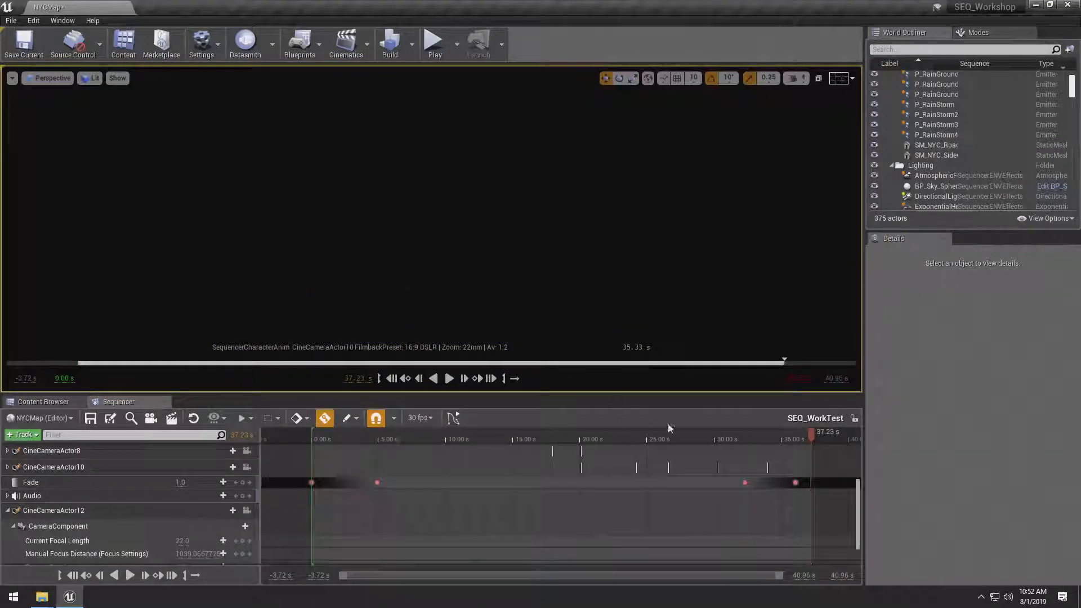
drag(673, 432, 552, 431)
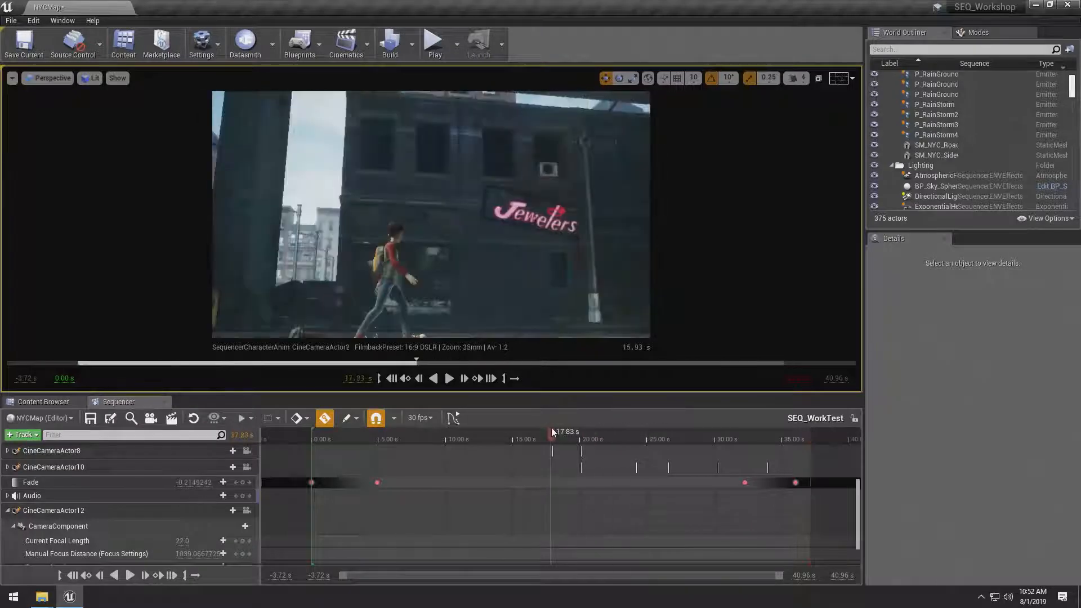